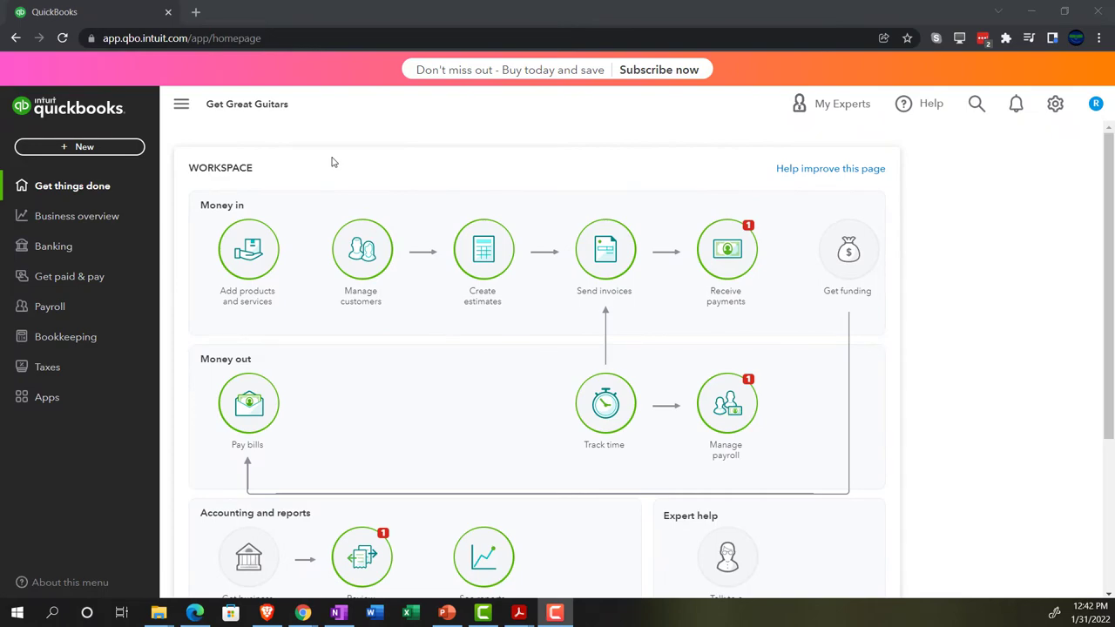
- Check the Business view option in the Get Great Guitars settings and compare it with the sample company open in Edge
{"action": "key", "text": "ctrl+plus"}
{"action": "key", "text": "ctrl+plus"}
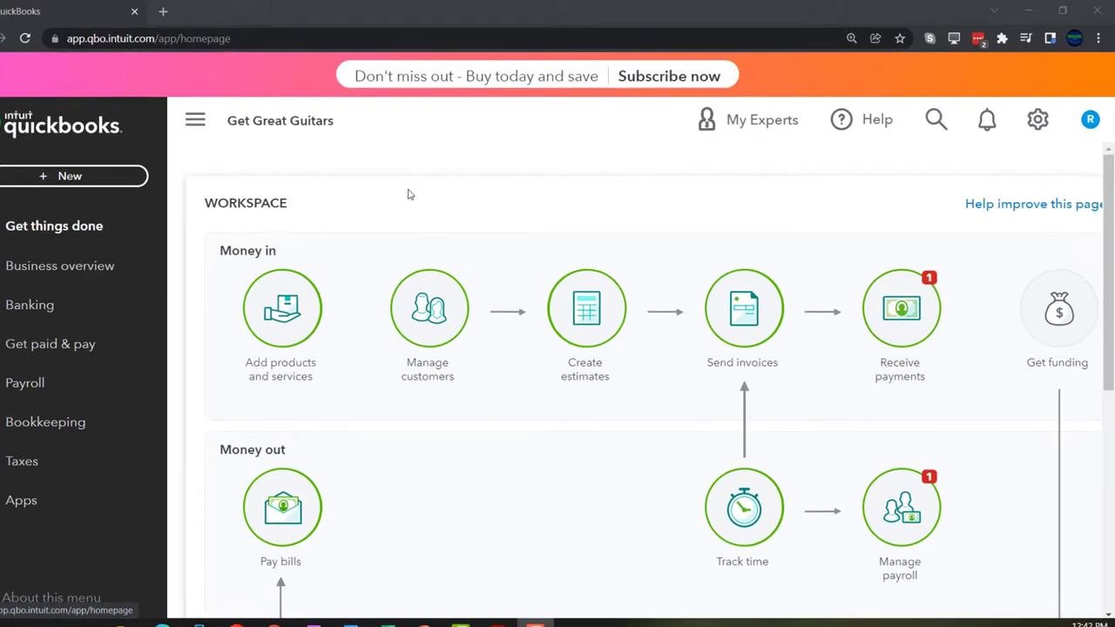
{"action": "left_click", "coordinate": [1041, 117]}
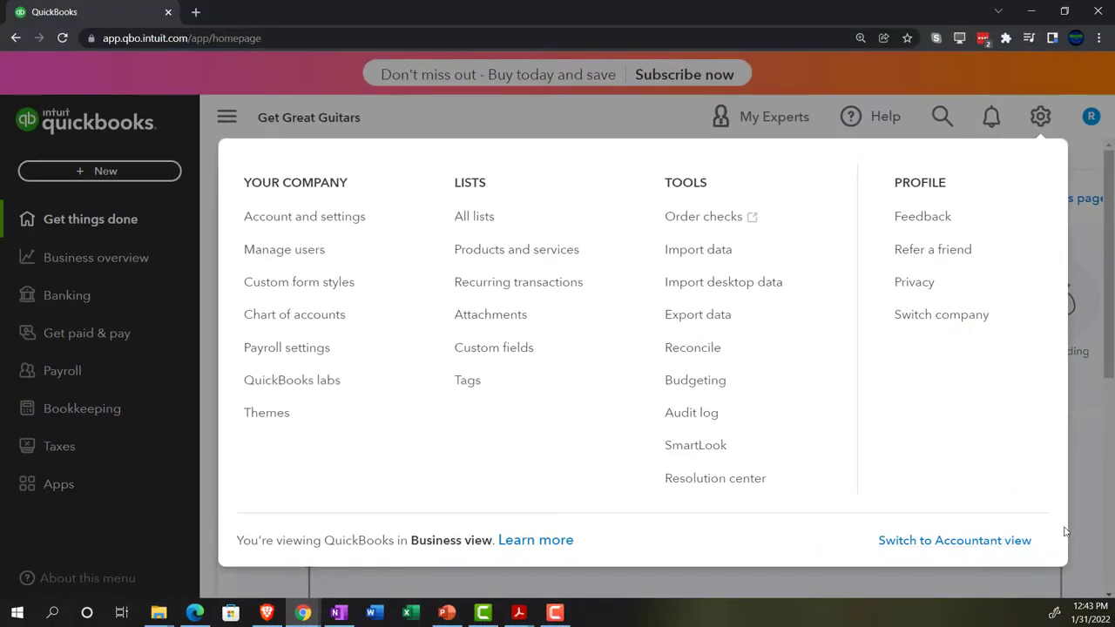
{"action": "left_click", "coordinate": [1085, 487]}
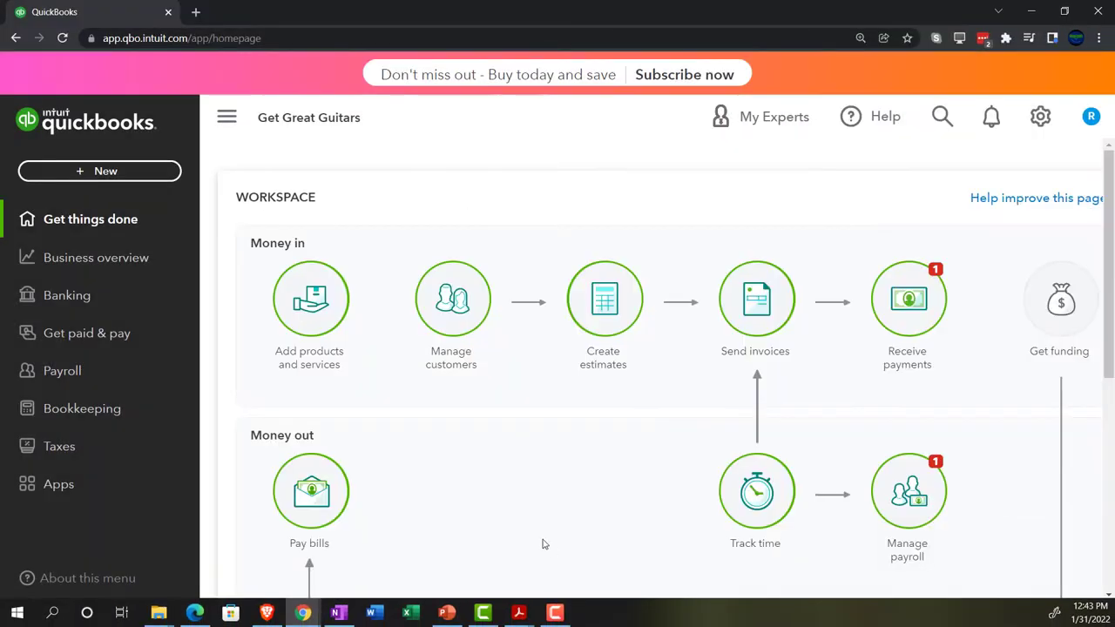
{"action": "left_click", "coordinate": [195, 613]}
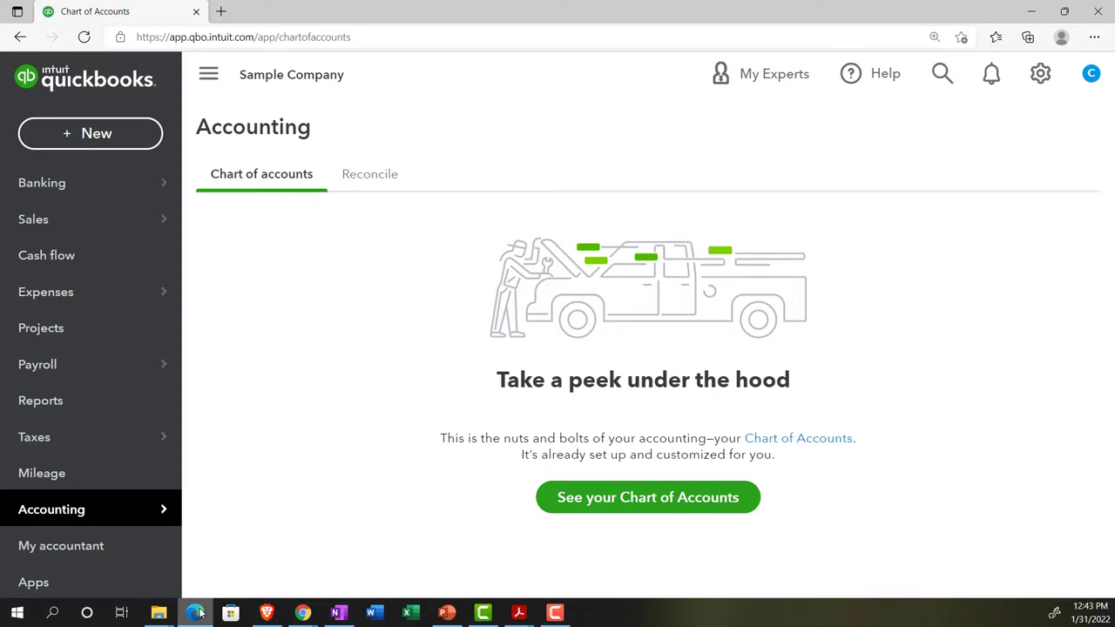
{"action": "left_click", "coordinate": [197, 612]}
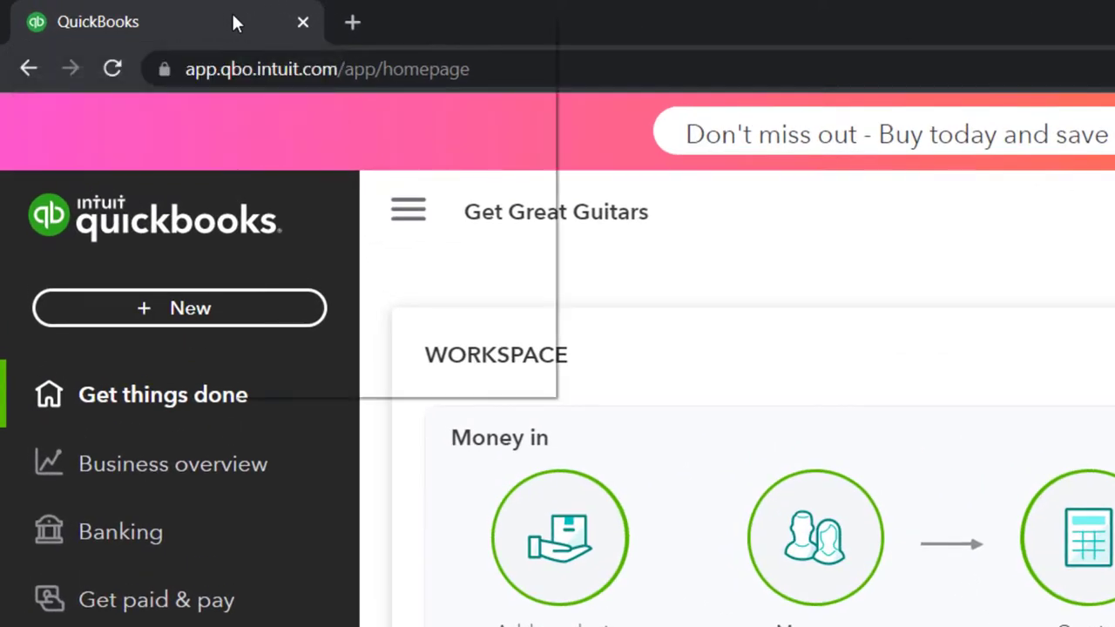
- Duplicate the QuickBooks homepage tab twice so that three tabs of the Get Great Guitars company are open
{"action": "right_click", "coordinate": [233, 19]}
{"action": "left_click", "coordinate": [299, 207]}
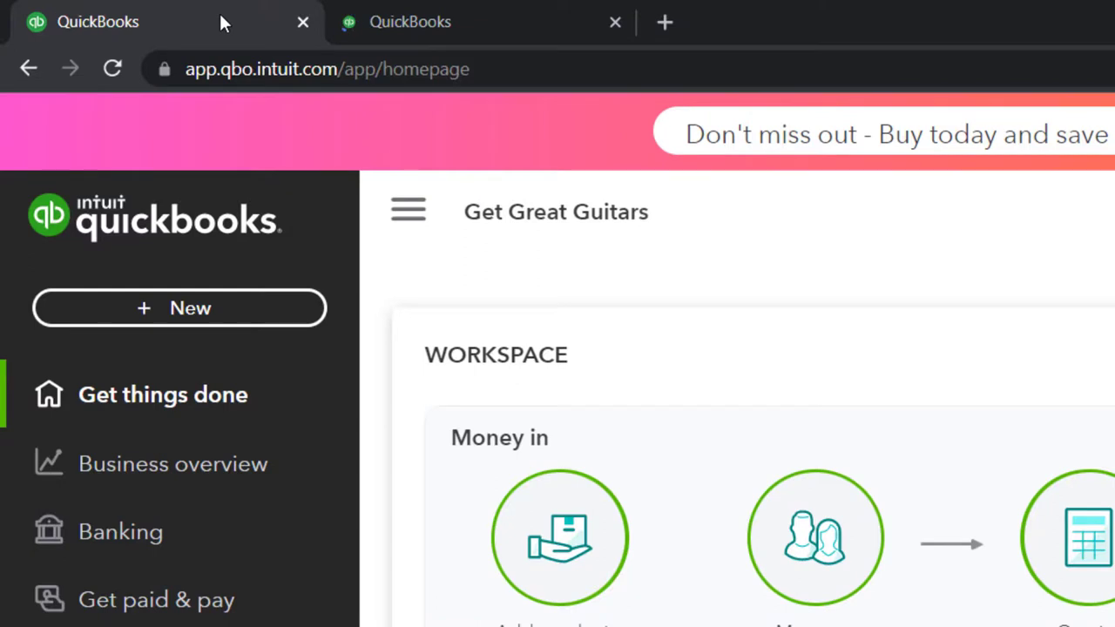
{"action": "right_click", "coordinate": [221, 17]}
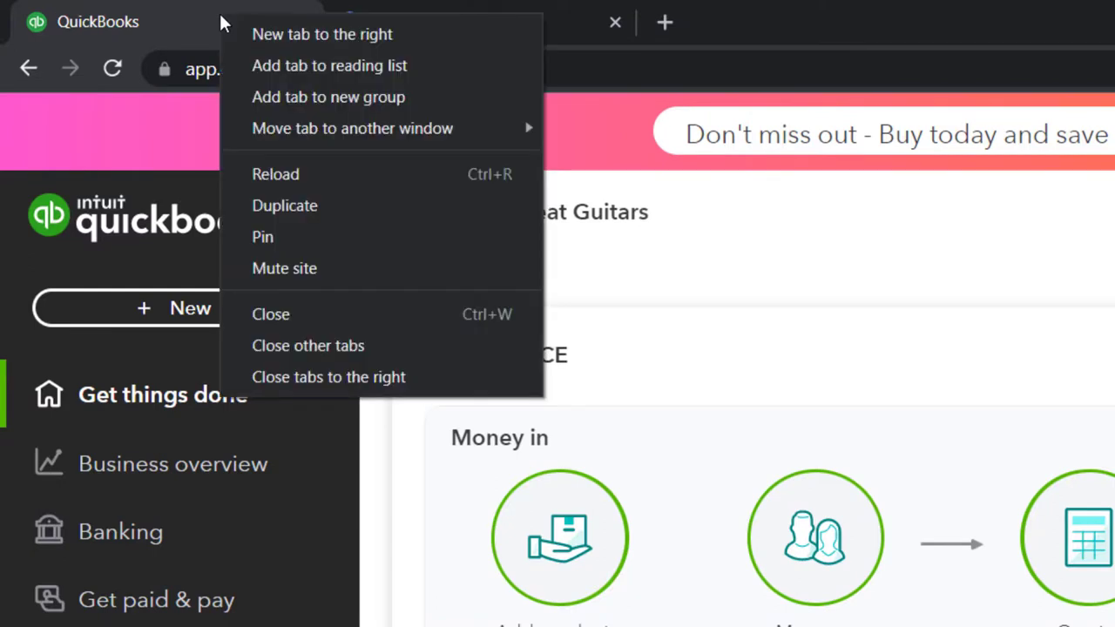
{"action": "left_click", "coordinate": [277, 206]}
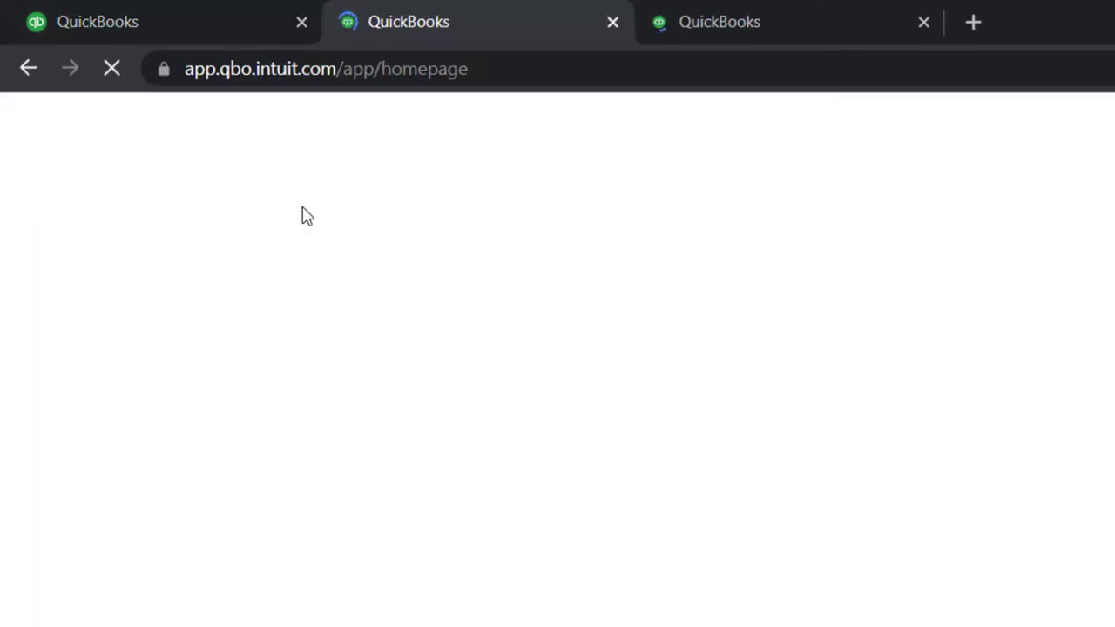
- Switch to the sample company in Edge, view where its Reports page is found, and return to Get Great Guitars in Chrome
{"action": "left_click", "coordinate": [199, 612]}
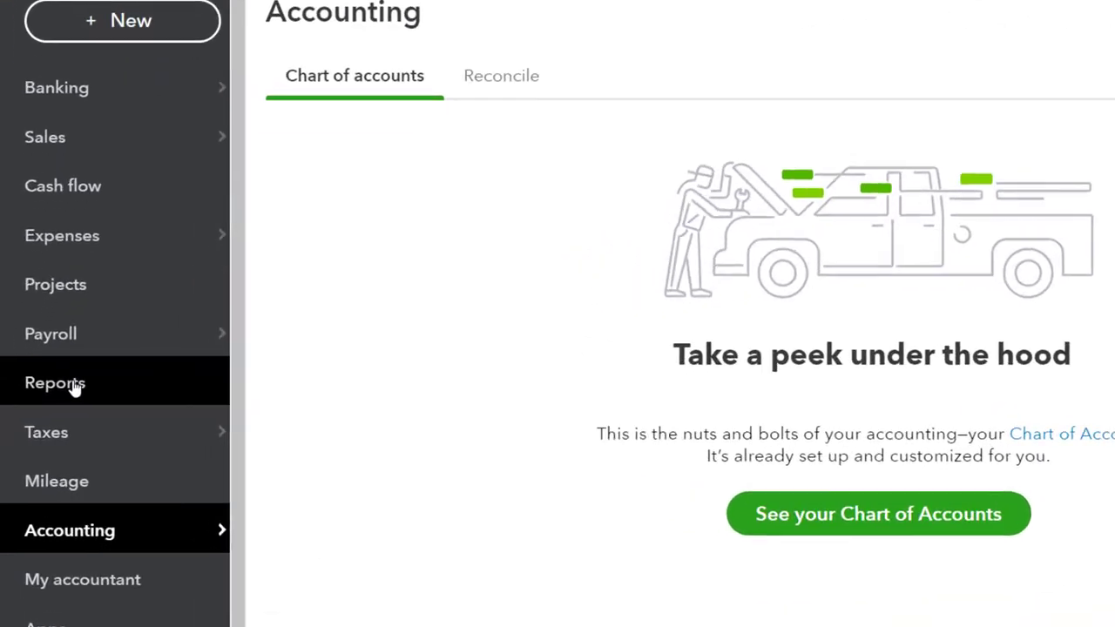
{"action": "left_click", "coordinate": [75, 388]}
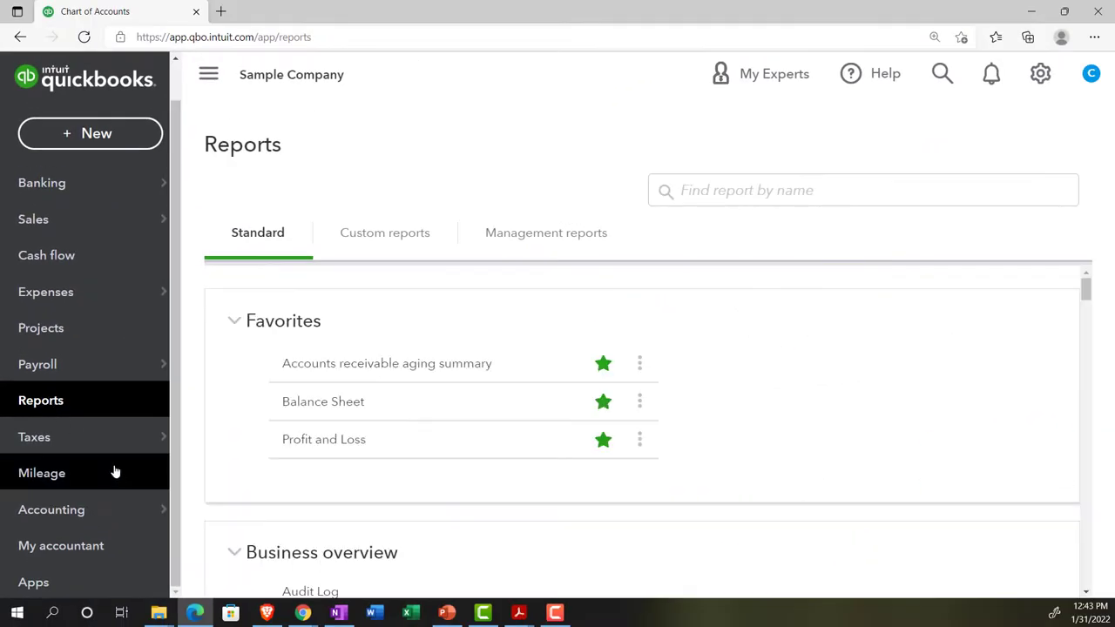
{"action": "left_click", "coordinate": [197, 614]}
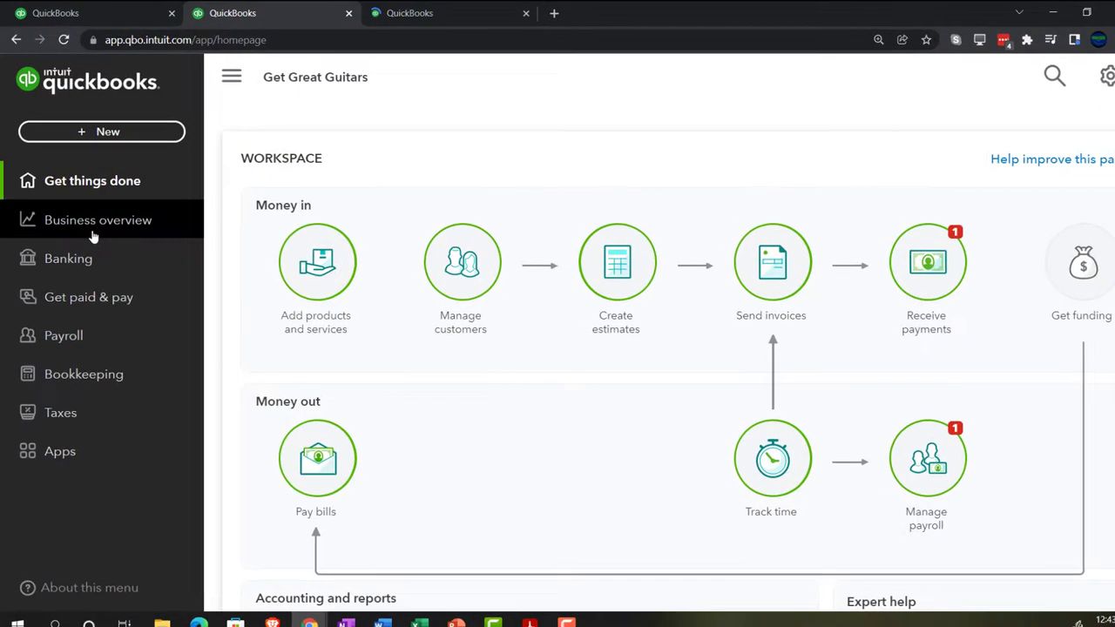
- Open the Balance Sheet report from the Business overview reports in the second browser tab, with the navigation menu collapsed
{"action": "left_click", "coordinate": [91, 229]}
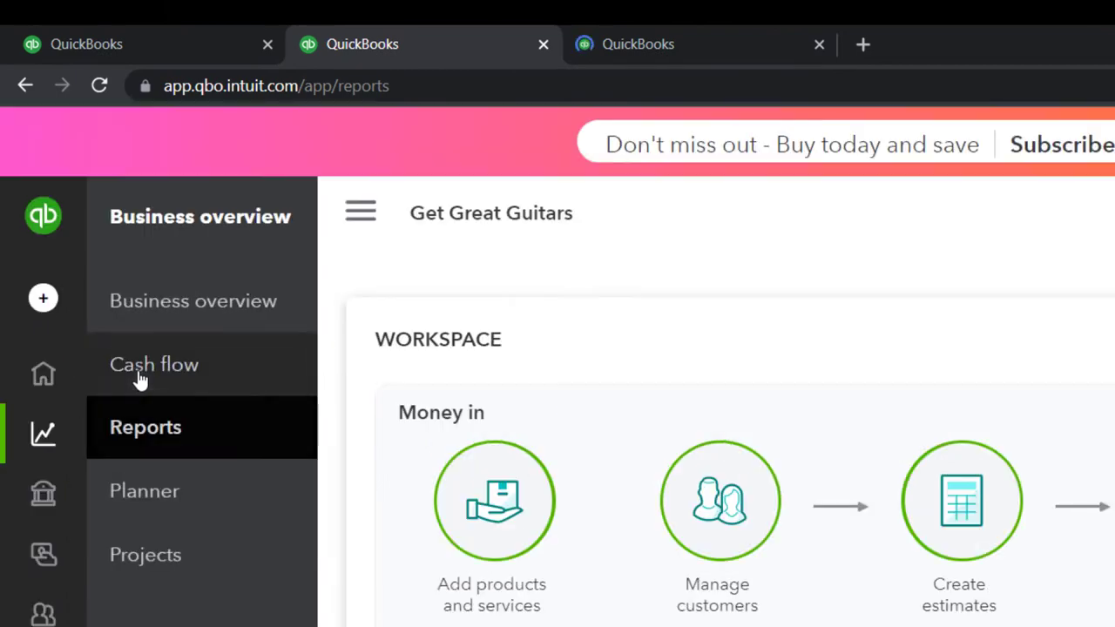
{"action": "left_click", "coordinate": [146, 431]}
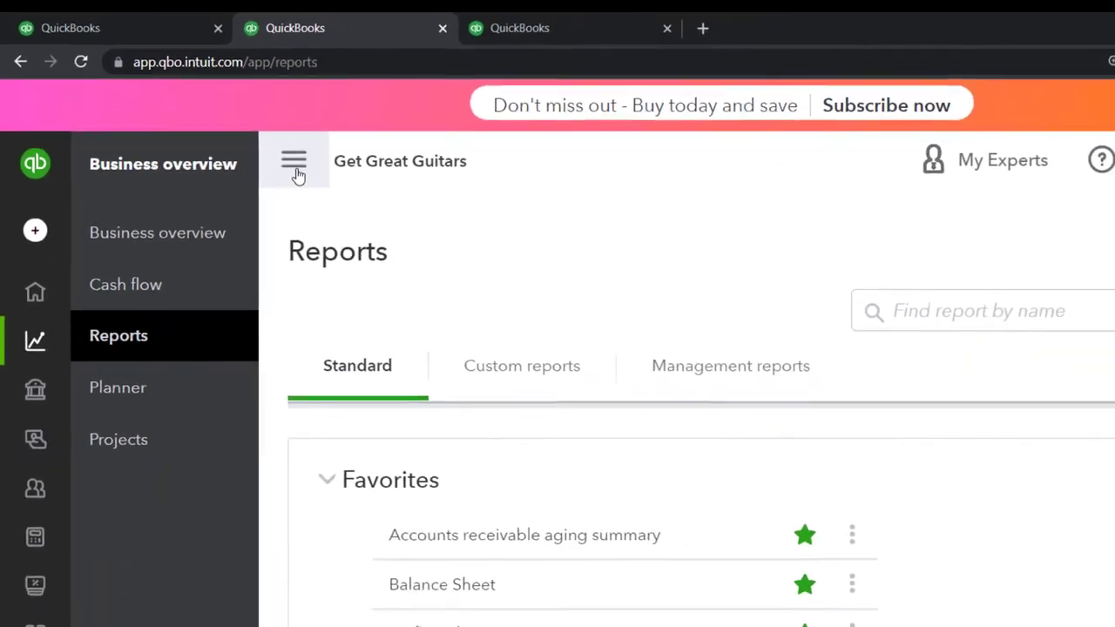
{"action": "left_click", "coordinate": [361, 205]}
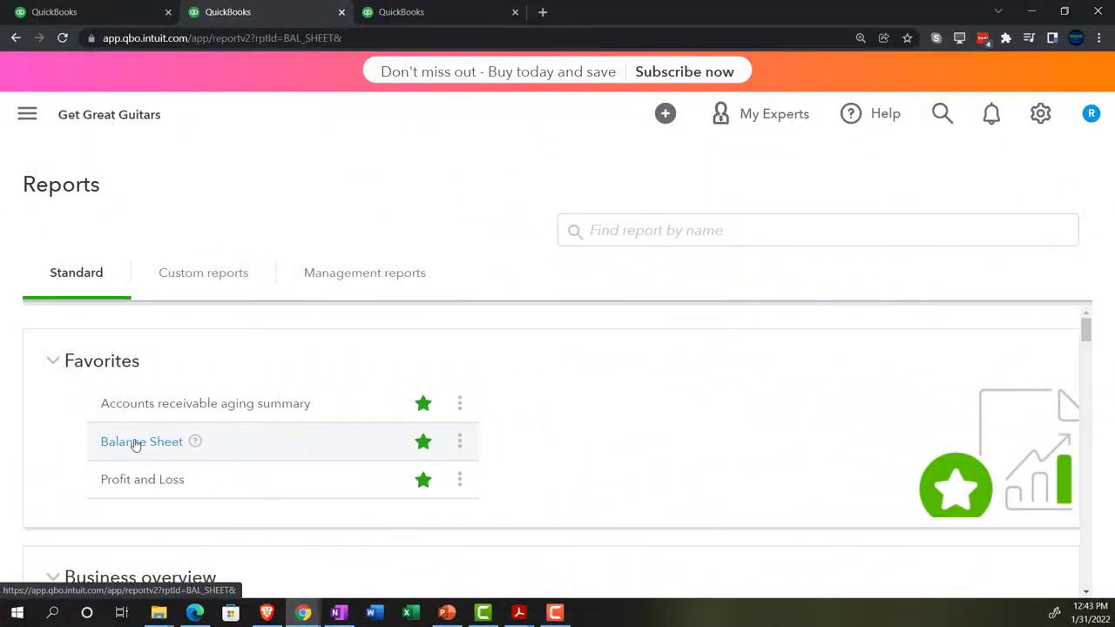
{"action": "left_click", "coordinate": [137, 443]}
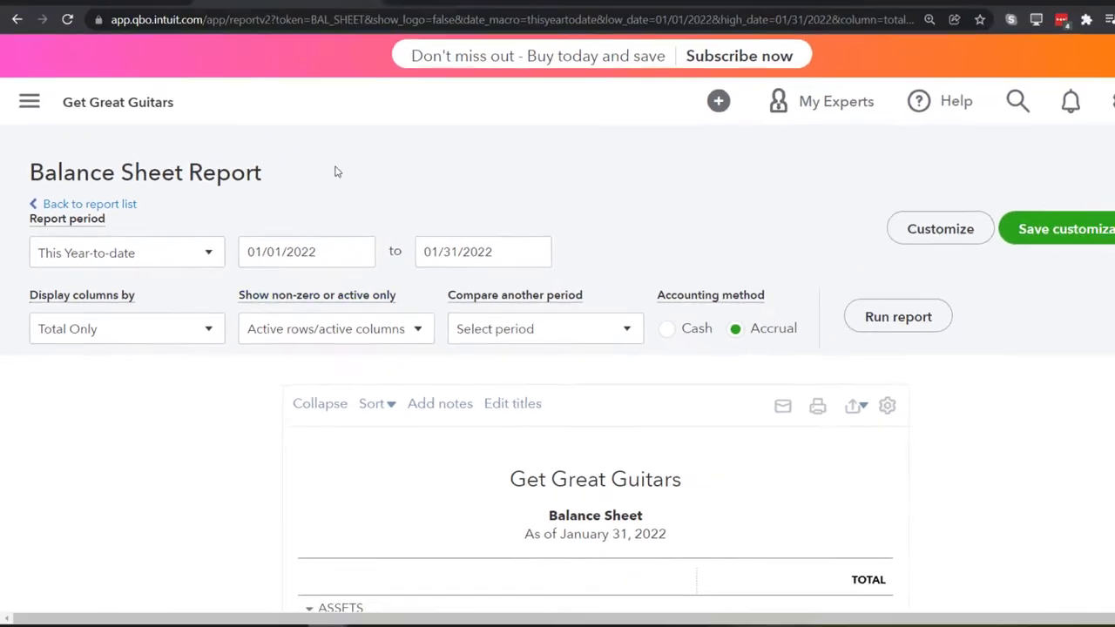
- Open the Profit and Loss report from the Business overview reports in the third browser tab, with the navigation menu collapsed
{"action": "left_click", "coordinate": [392, 12]}
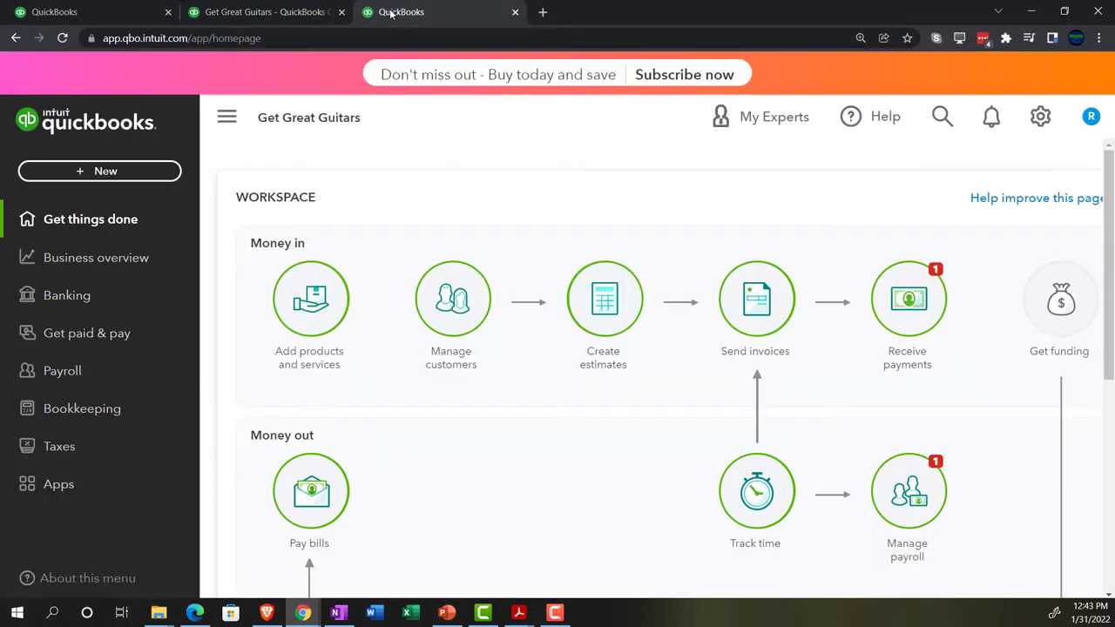
{"action": "left_click", "coordinate": [102, 260]}
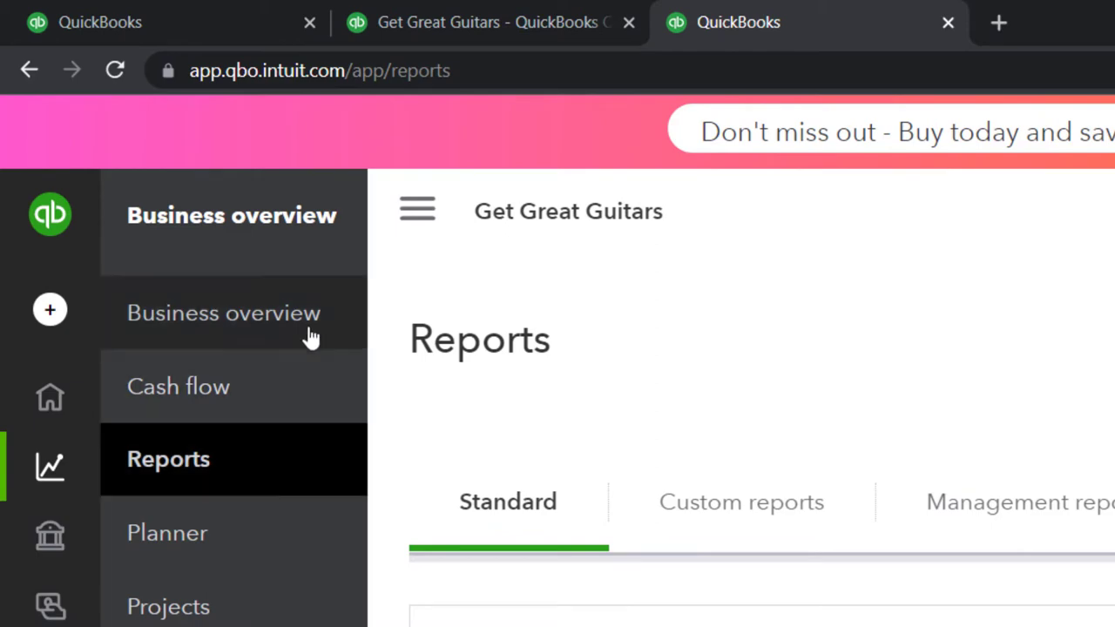
{"action": "left_click", "coordinate": [416, 212]}
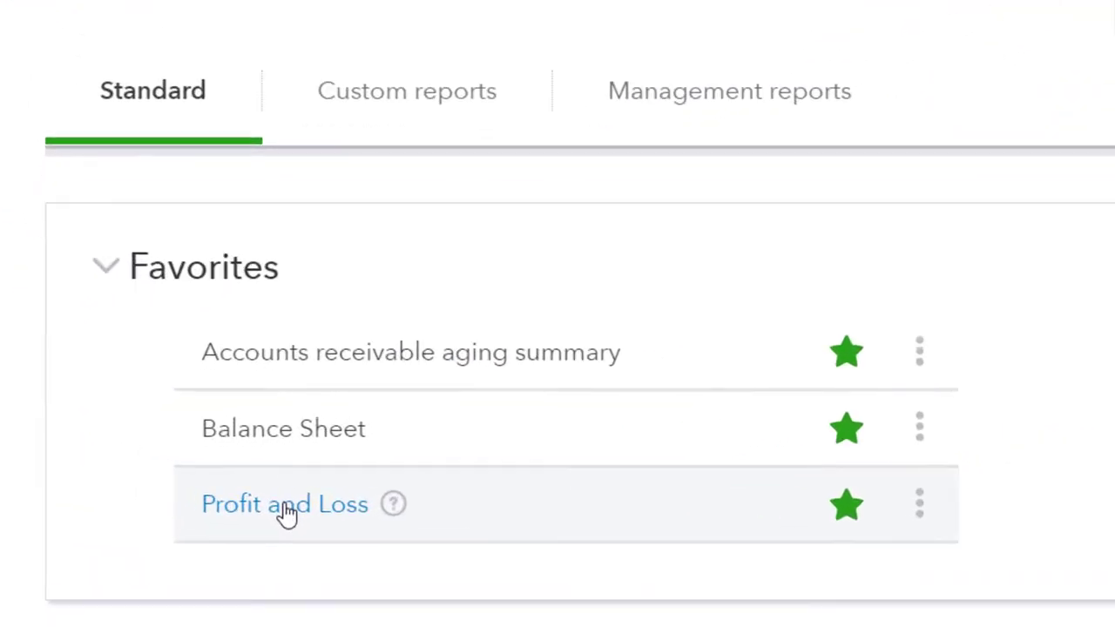
{"action": "left_click", "coordinate": [150, 524]}
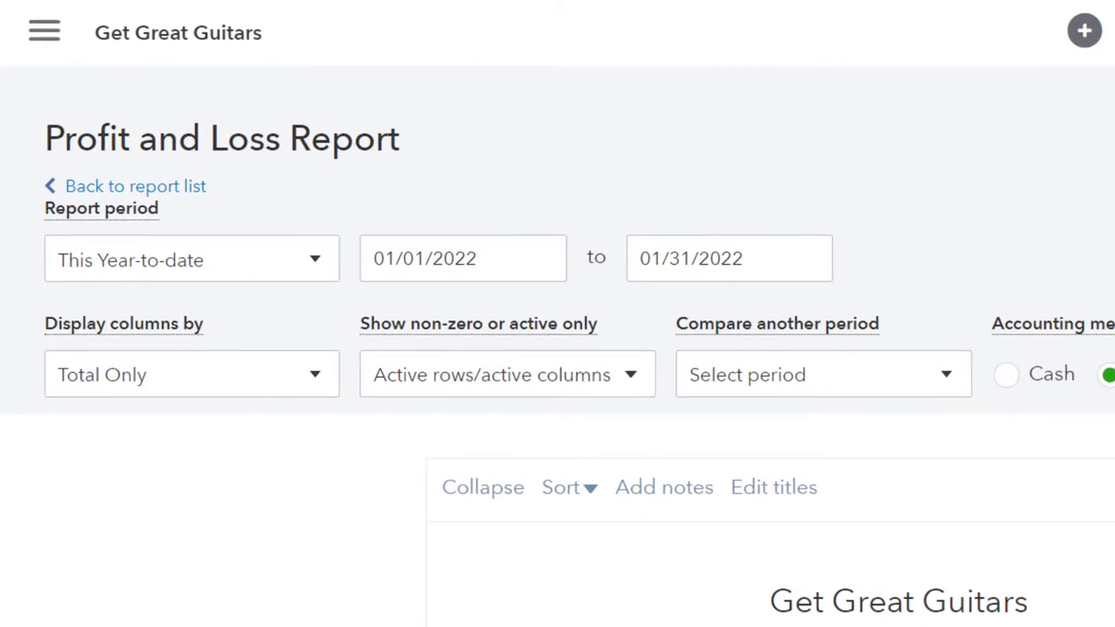
- Return to the Balance Sheet report and examine the cash balance under Bank Accounts
{"action": "left_click", "coordinate": [292, 12]}
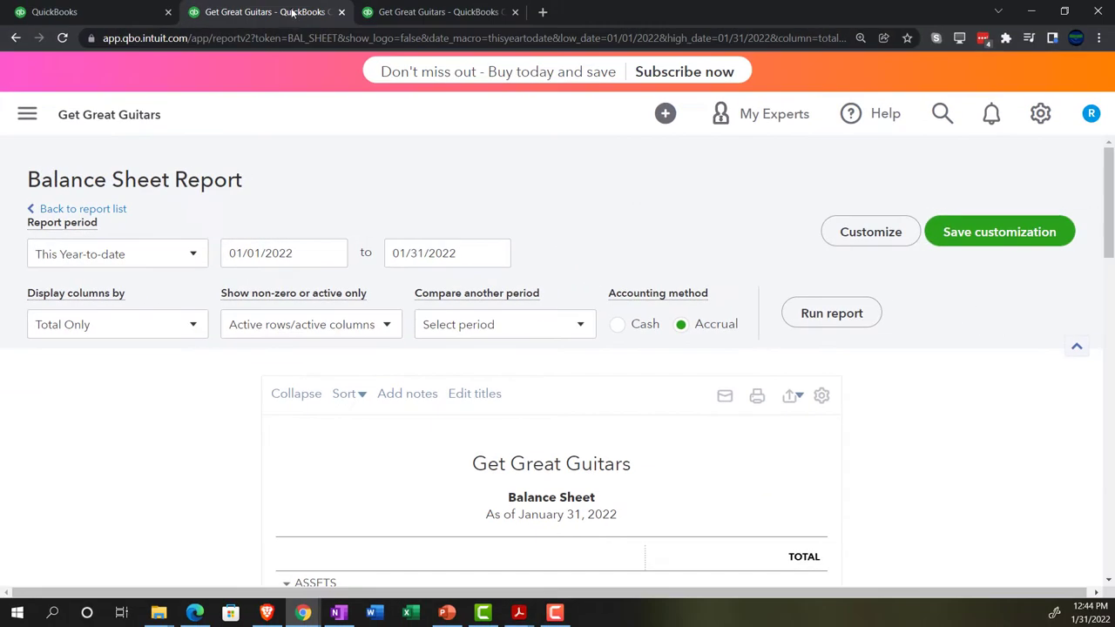
{"action": "key", "text": "ctrl+plus"}
{"action": "key", "text": "ctrl+plus"}
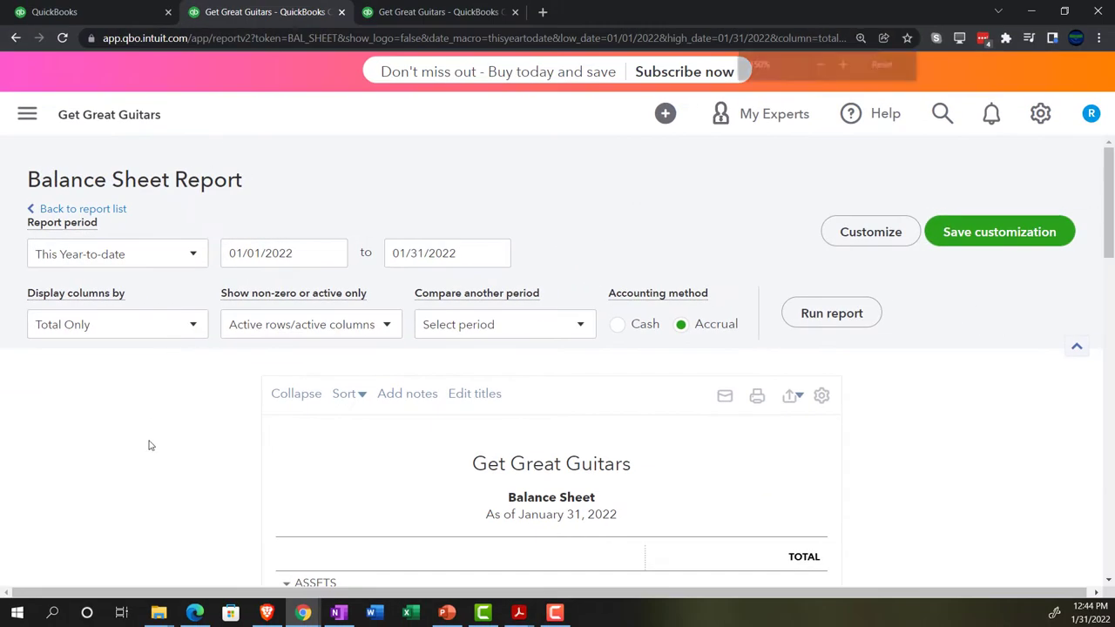
{"action": "scroll", "coordinate": [150, 445], "scroll_direction": "down", "scroll_amount": 5}
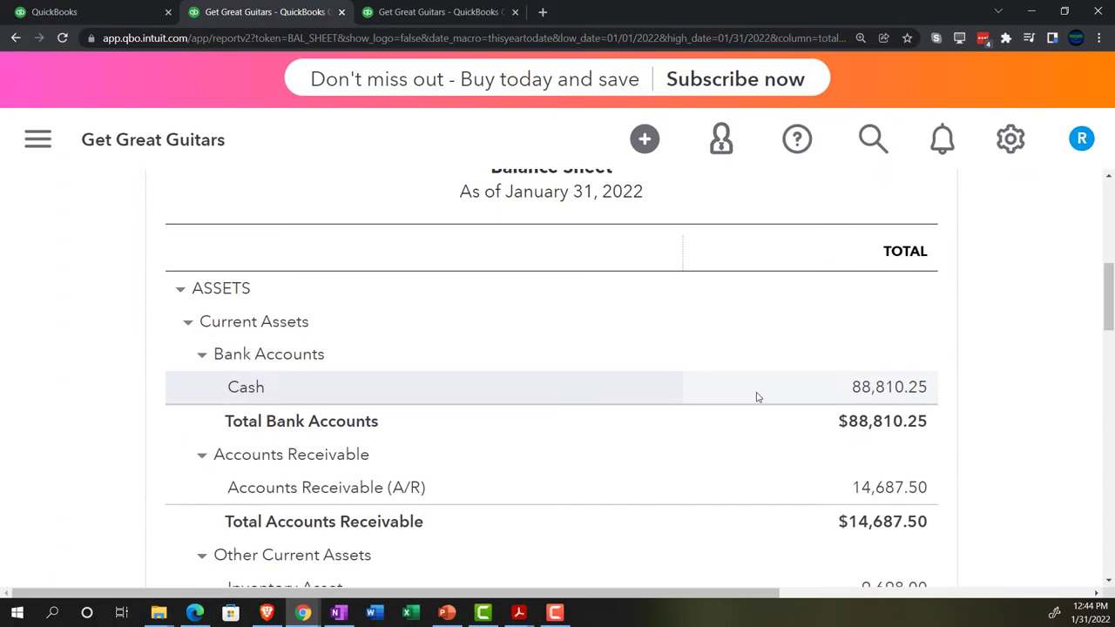
- Switch to Bank Stmt Jan.pdf in Acrobat Reader to view its January balances, and return to the Balance Sheet in Chrome for comparison
{"action": "mouse_move", "coordinate": [518, 614]}
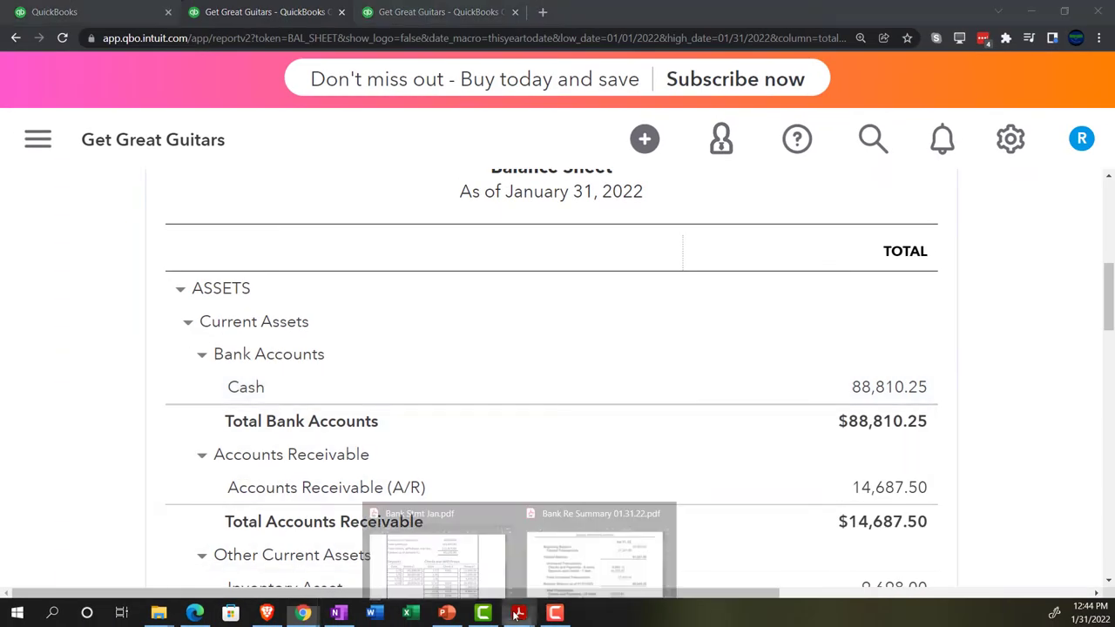
{"action": "left_click", "coordinate": [489, 557]}
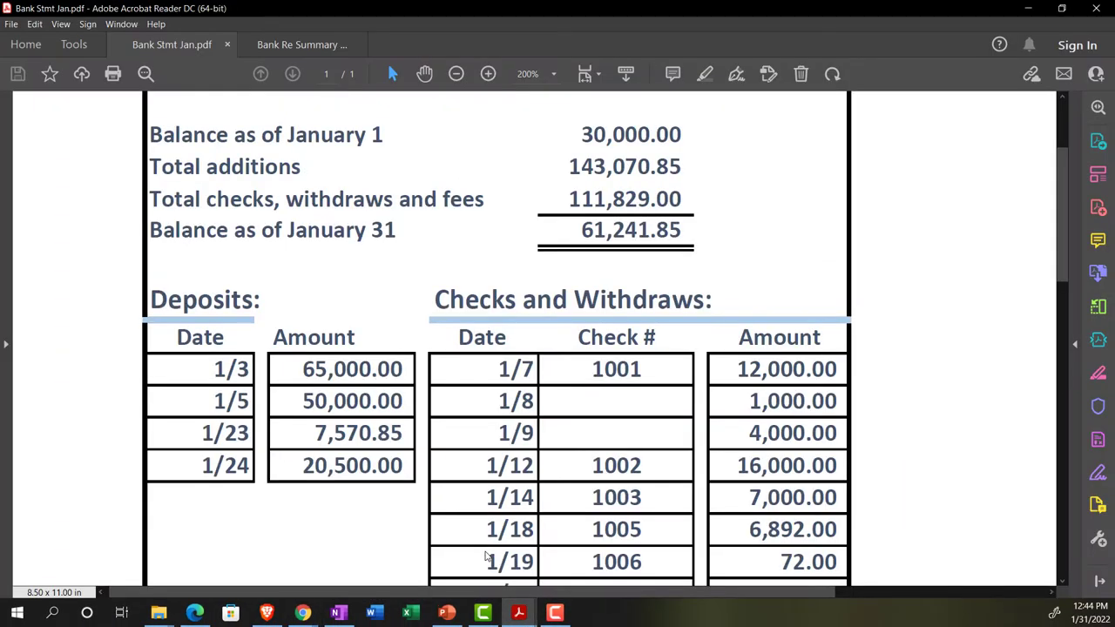
{"action": "scroll", "coordinate": [431, 473], "scroll_direction": "up", "scroll_amount": 1}
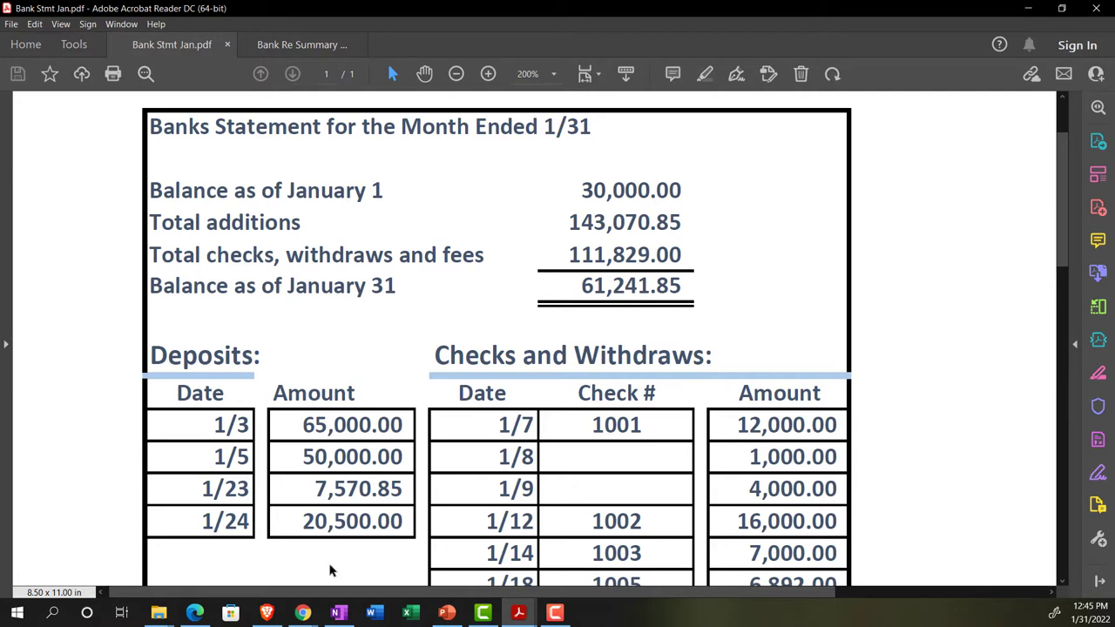
{"action": "left_click", "coordinate": [310, 617]}
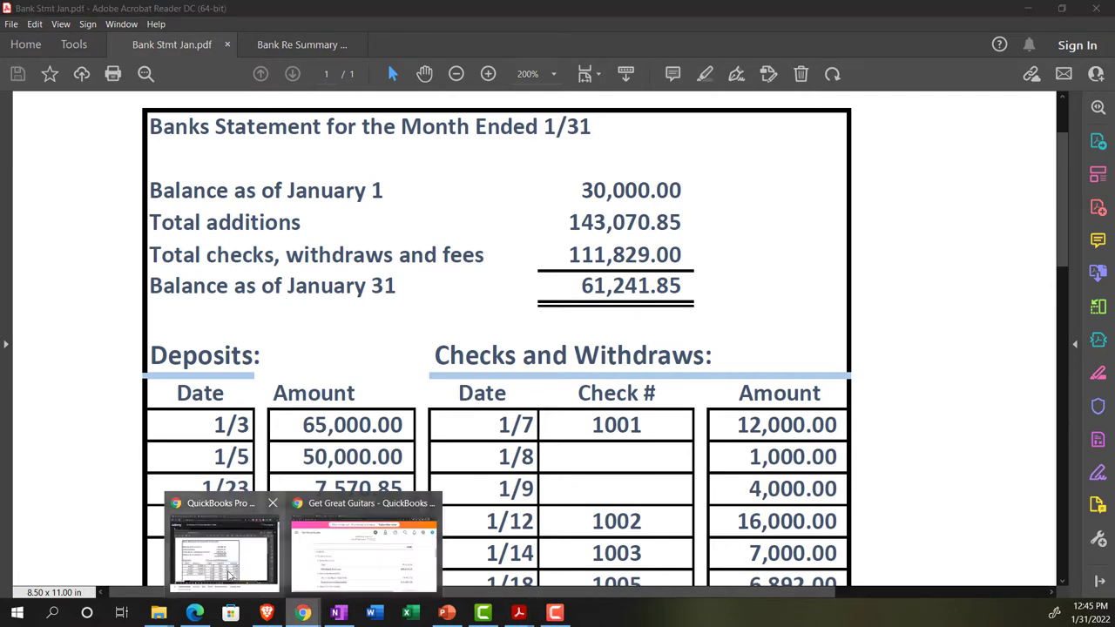
{"action": "left_click", "coordinate": [324, 564]}
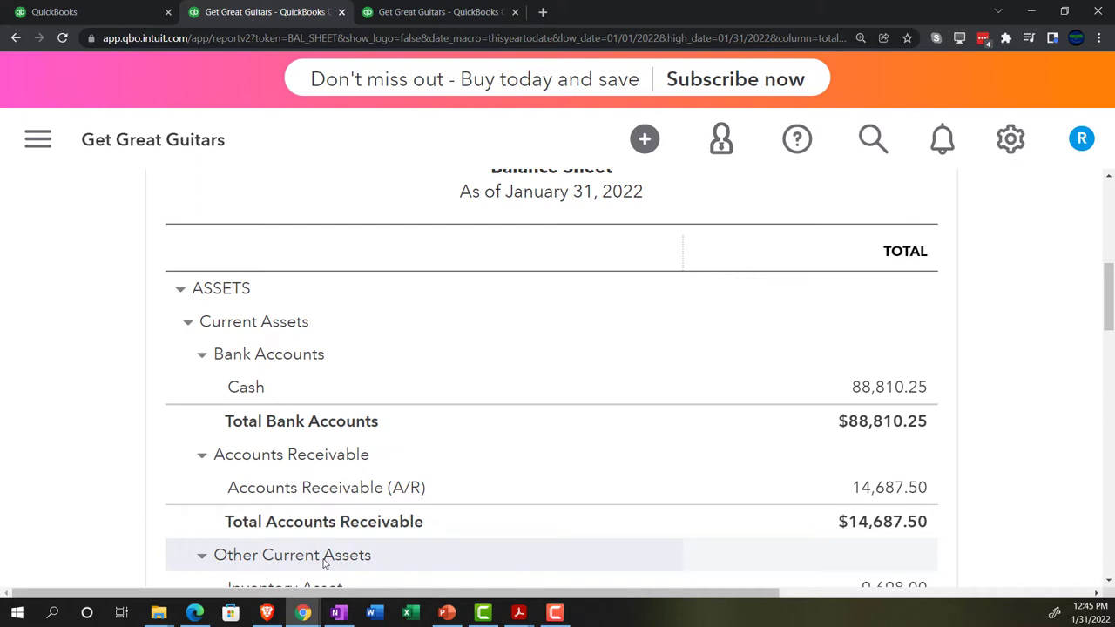
- Examine the deposits, checks, withdrawals and service charges listed in Bank Stmt Jan.pdf in Acrobat Reader
{"action": "left_click", "coordinate": [1031, 12]}
{"action": "scroll", "coordinate": [475, 435], "scroll_direction": "down", "scroll_amount": 1}
{"action": "scroll", "coordinate": [475, 436], "scroll_direction": "down", "scroll_amount": 1}
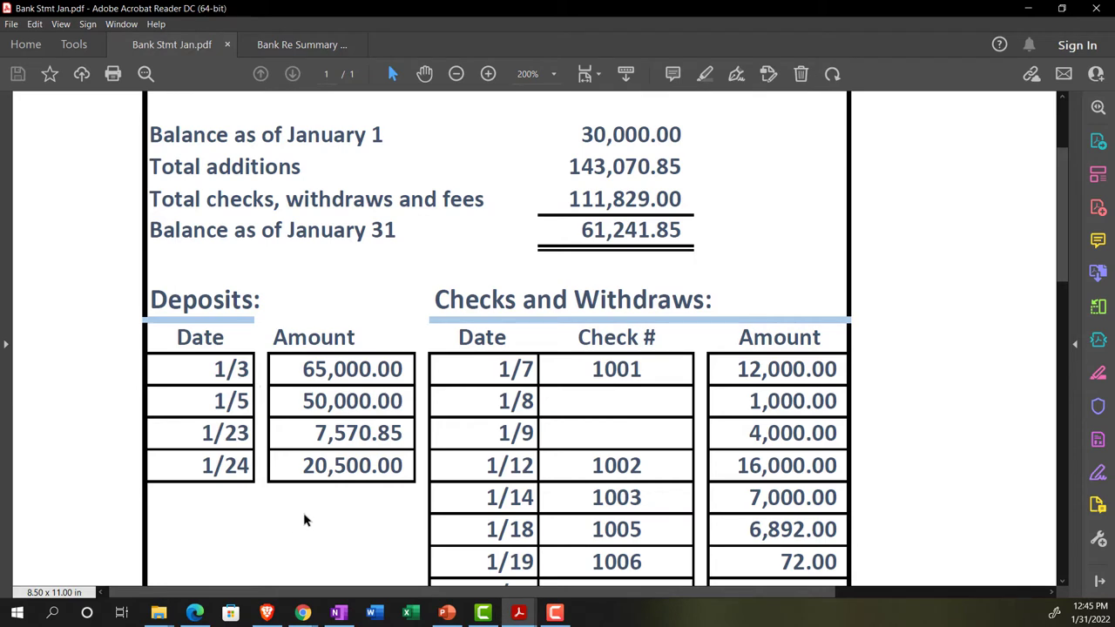
{"action": "scroll", "coordinate": [305, 518], "scroll_direction": "down", "scroll_amount": 2}
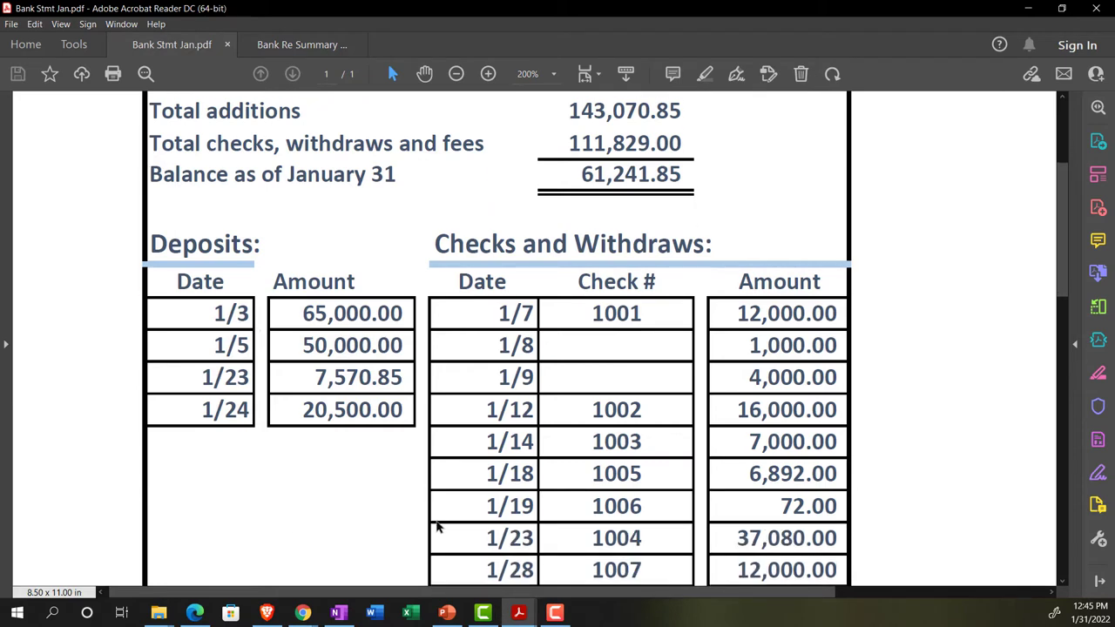
{"action": "scroll", "coordinate": [570, 498], "scroll_direction": "down", "scroll_amount": 3}
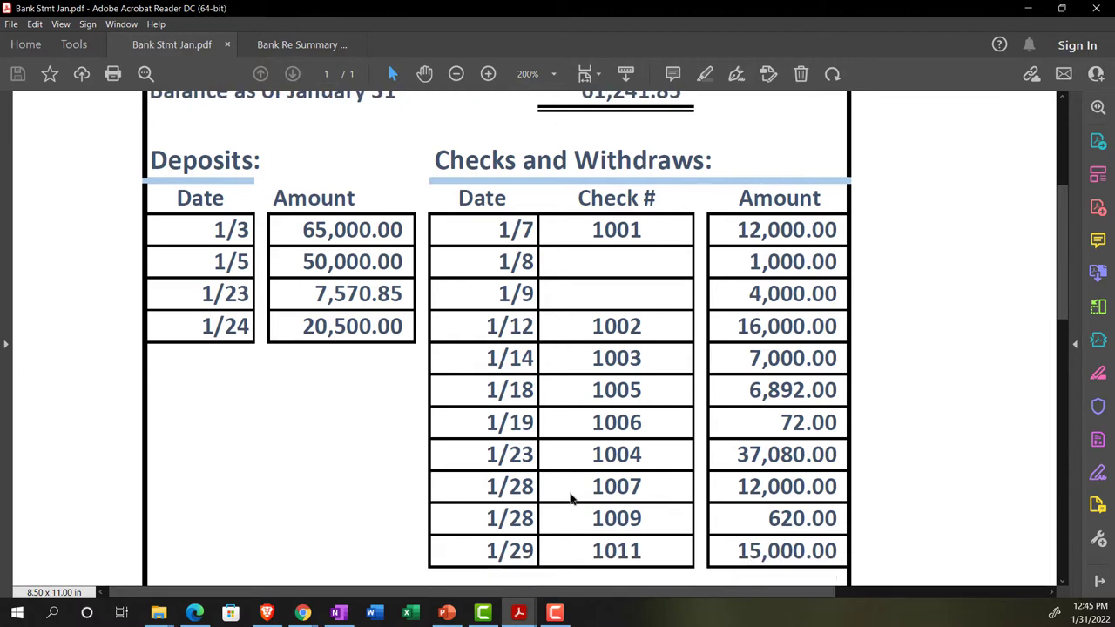
{"action": "scroll", "coordinate": [570, 499], "scroll_direction": "down", "scroll_amount": 1}
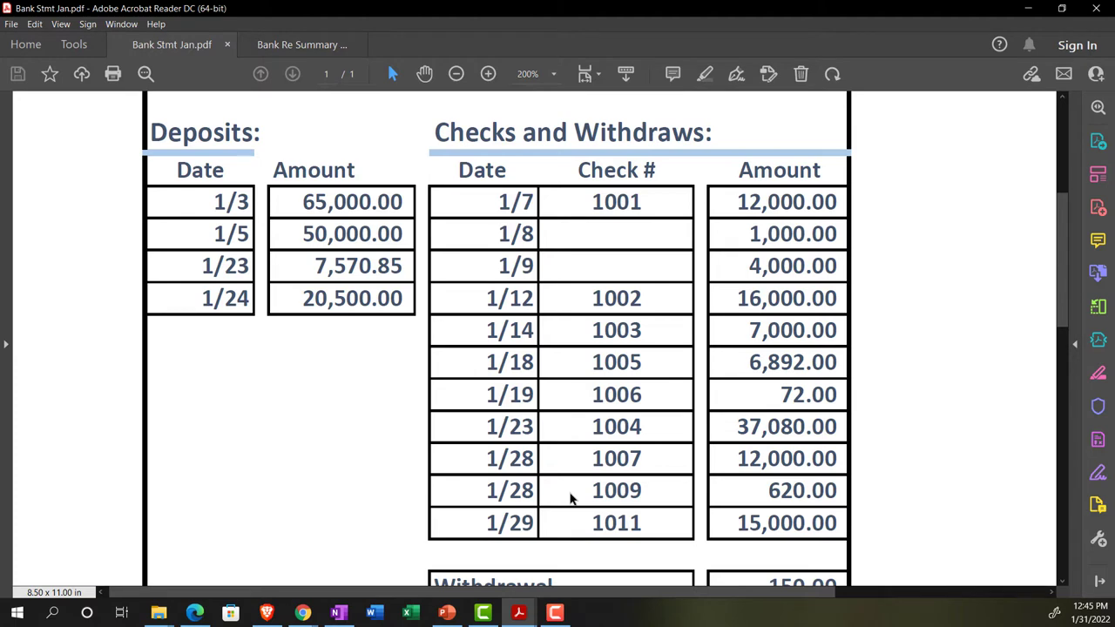
{"action": "scroll", "coordinate": [571, 498], "scroll_direction": "down", "scroll_amount": 2}
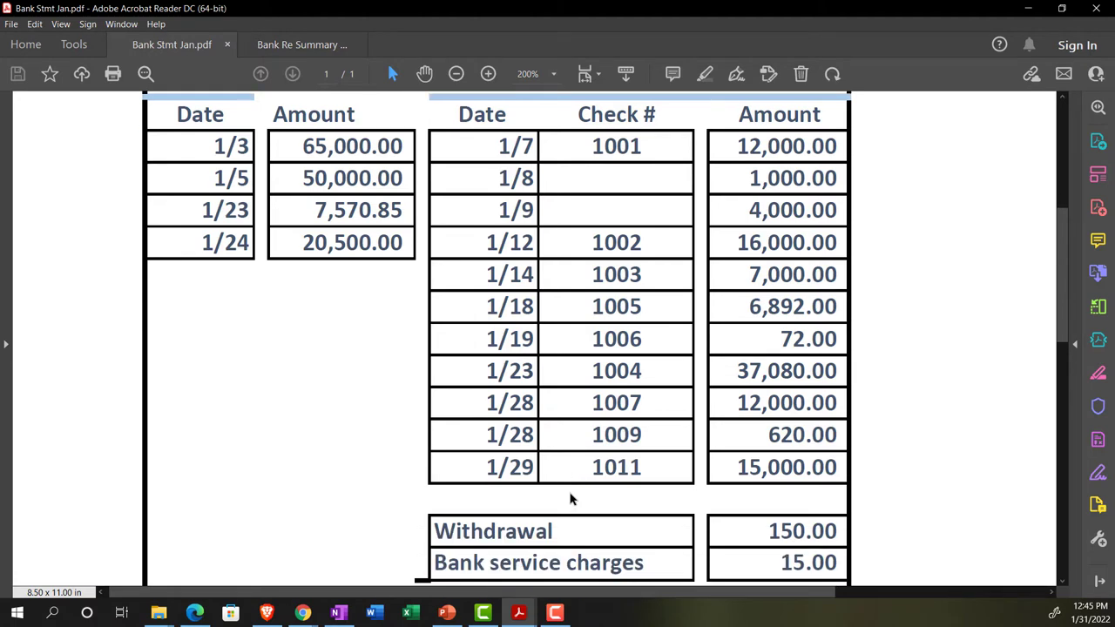
{"action": "scroll", "coordinate": [571, 499], "scroll_direction": "up", "scroll_amount": 6}
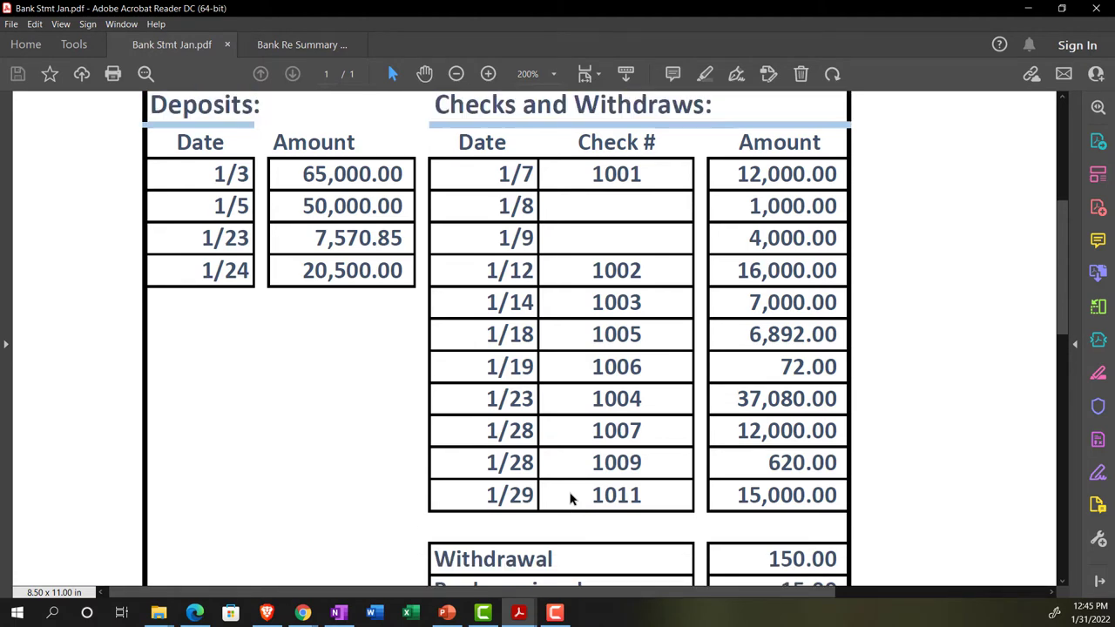
{"action": "scroll", "coordinate": [571, 498], "scroll_direction": "up", "scroll_amount": 2}
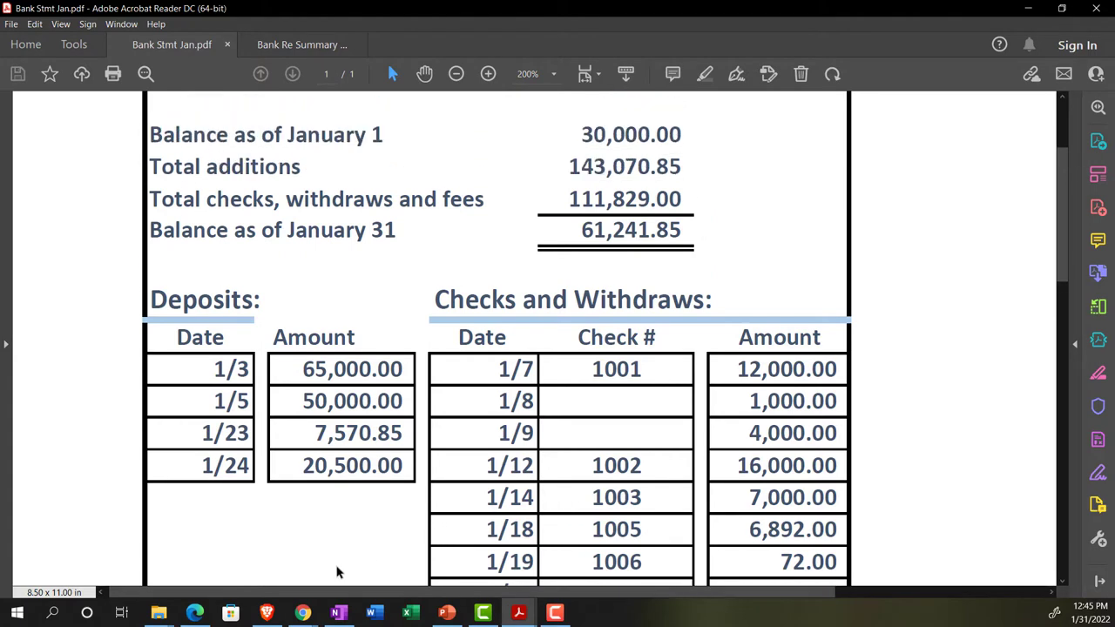
{"action": "mouse_move", "coordinate": [303, 613]}
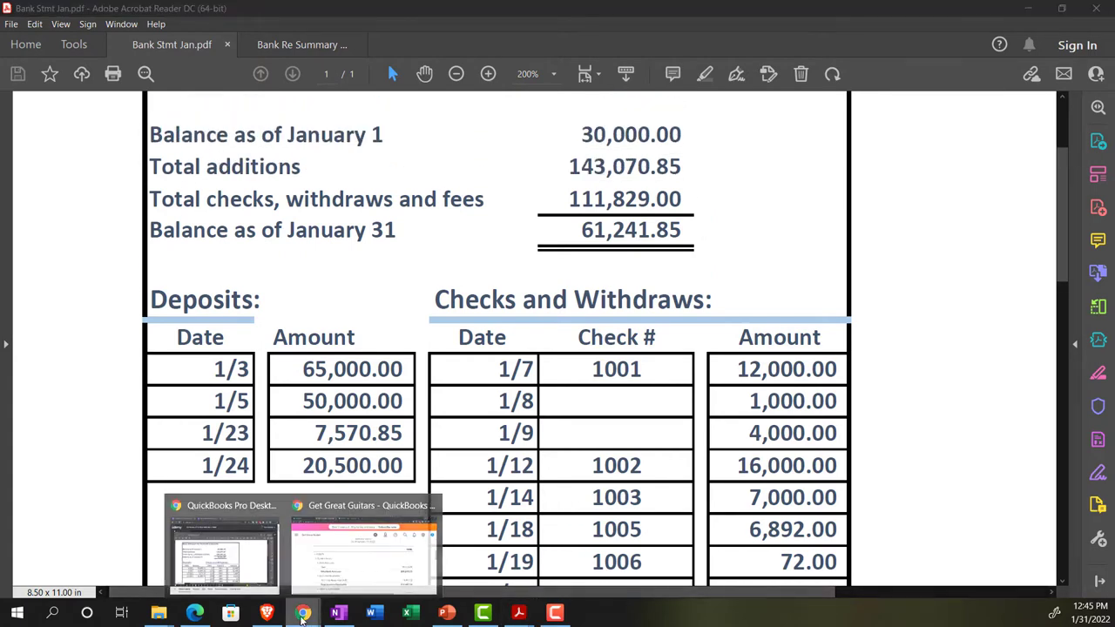
- Return to the QuickBooks home page in Chrome's first tab, reduce the page zoom, and open the Bookkeeping section
{"action": "left_click", "coordinate": [333, 553]}
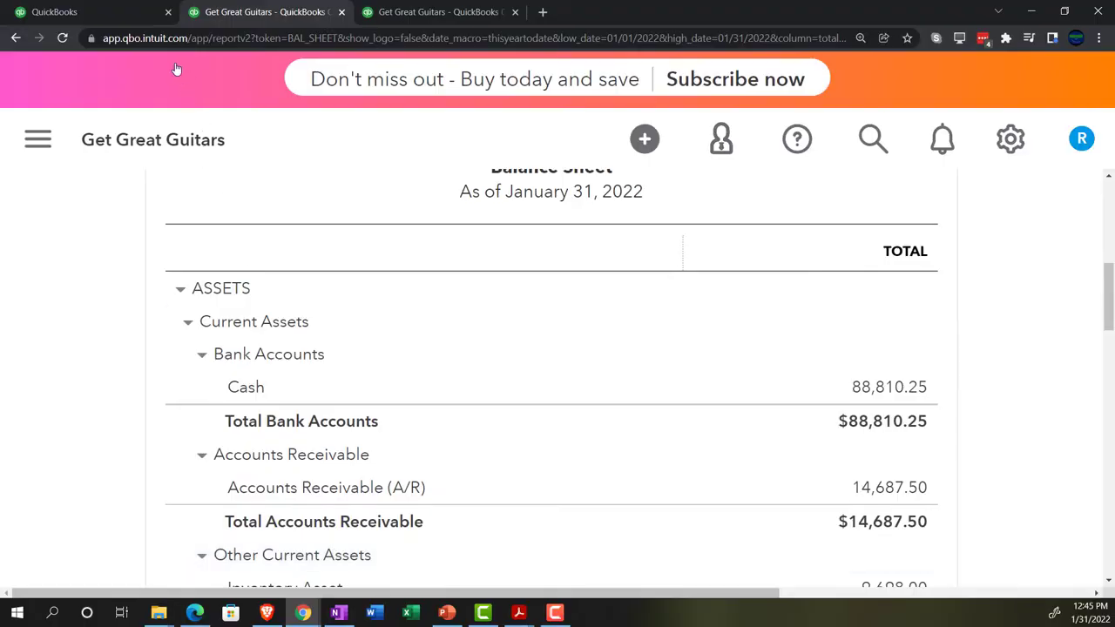
{"action": "left_click", "coordinate": [122, 10]}
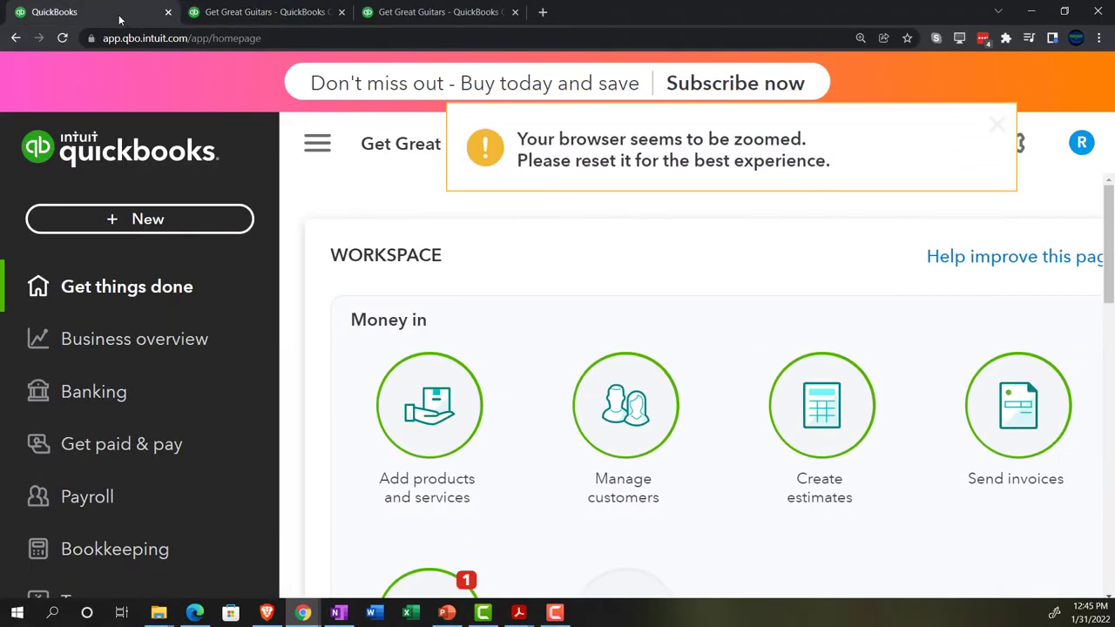
{"action": "key", "text": "ctrl+minus"}
{"action": "key", "text": "ctrl+minus"}
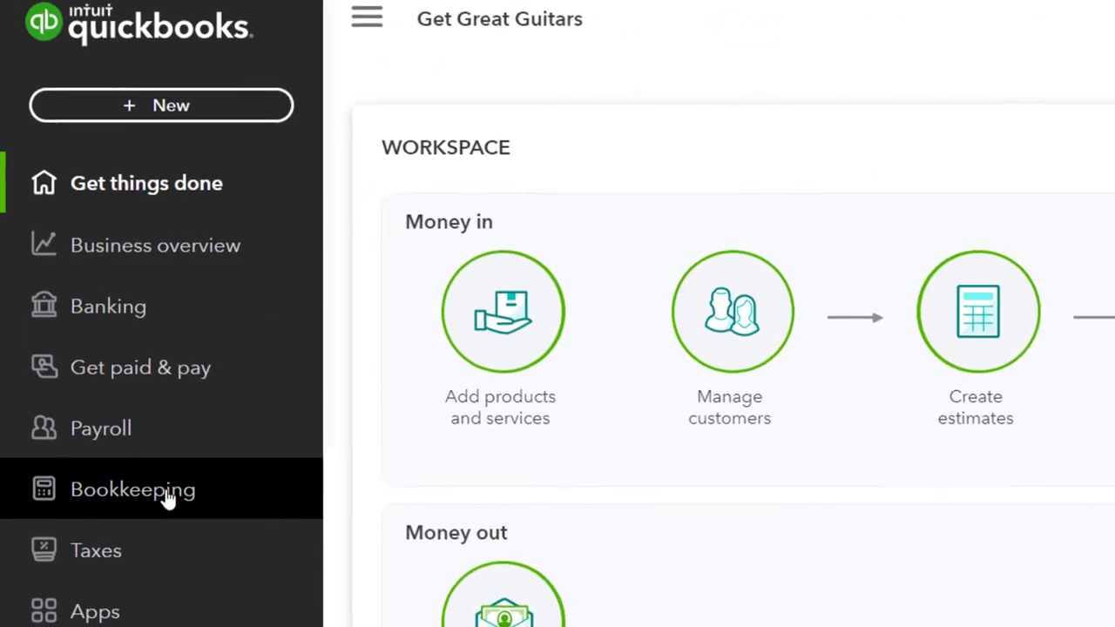
{"action": "left_click", "coordinate": [167, 494]}
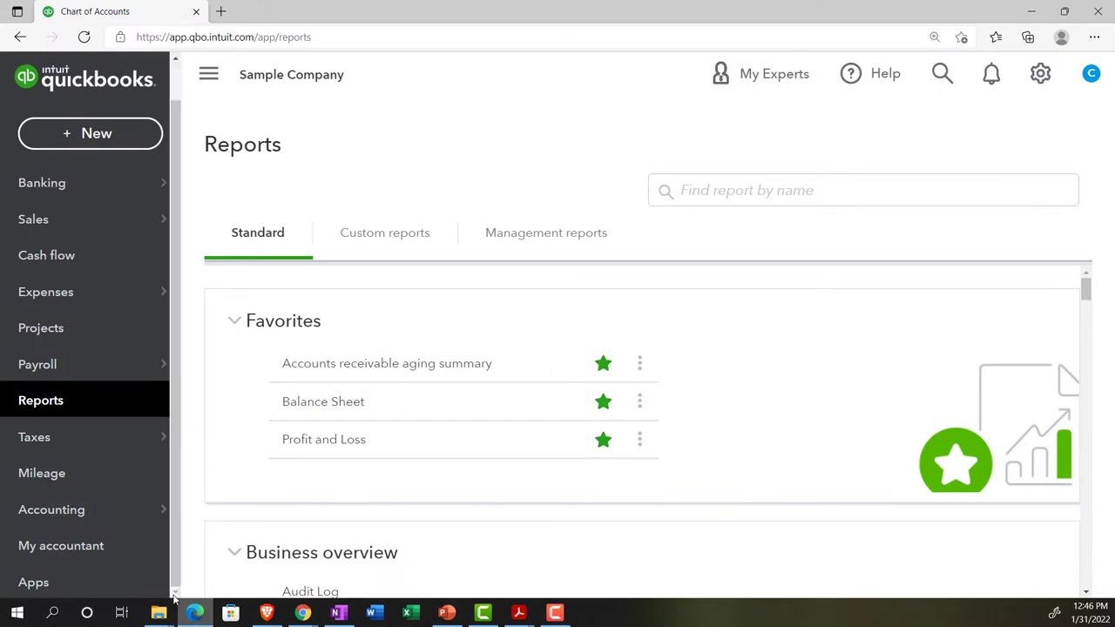
- View where Reconcile is located under Accounting for Sample Company in the Edge browser
{"action": "left_click", "coordinate": [83, 521]}
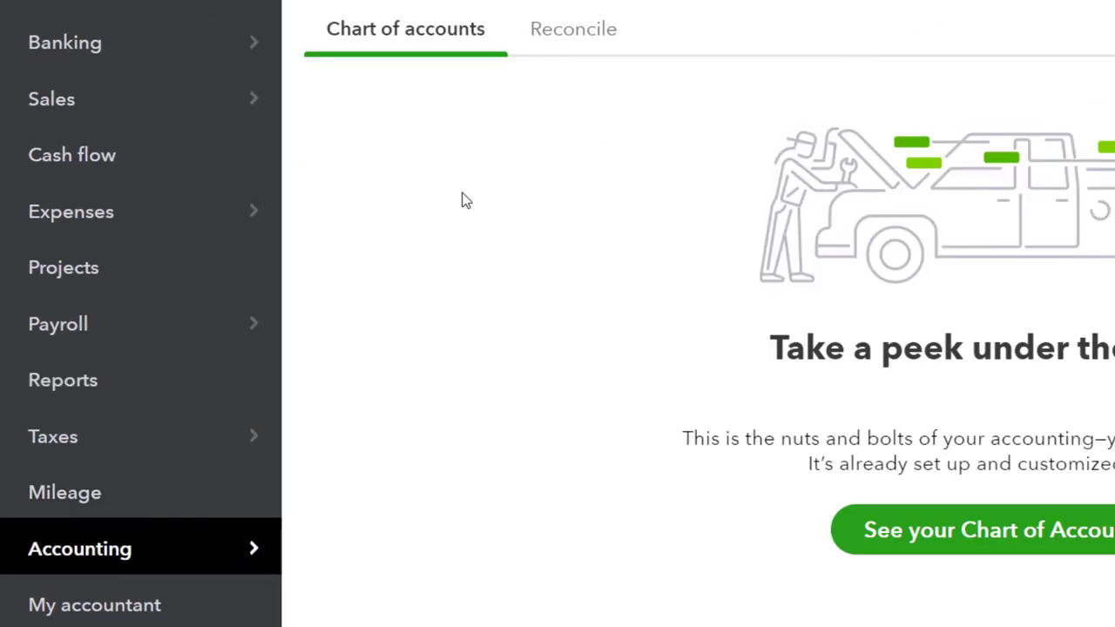
{"action": "left_click", "coordinate": [563, 35]}
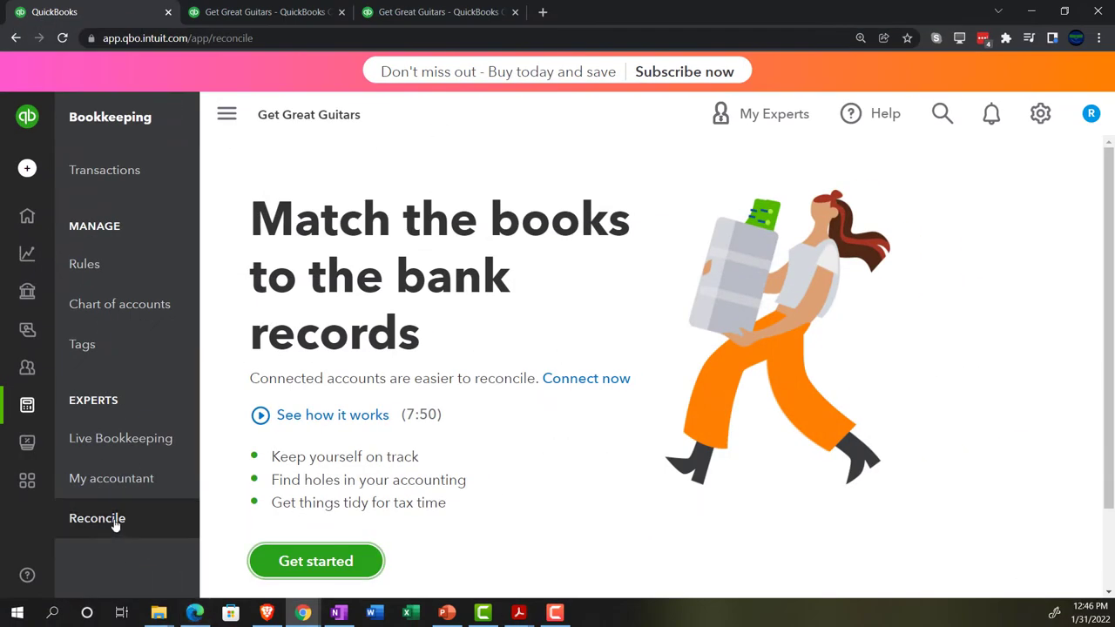
- In Chrome, get started from the Get Great Guitars Reconcile page with the navigation menu collapsed
{"action": "left_click", "coordinate": [225, 116]}
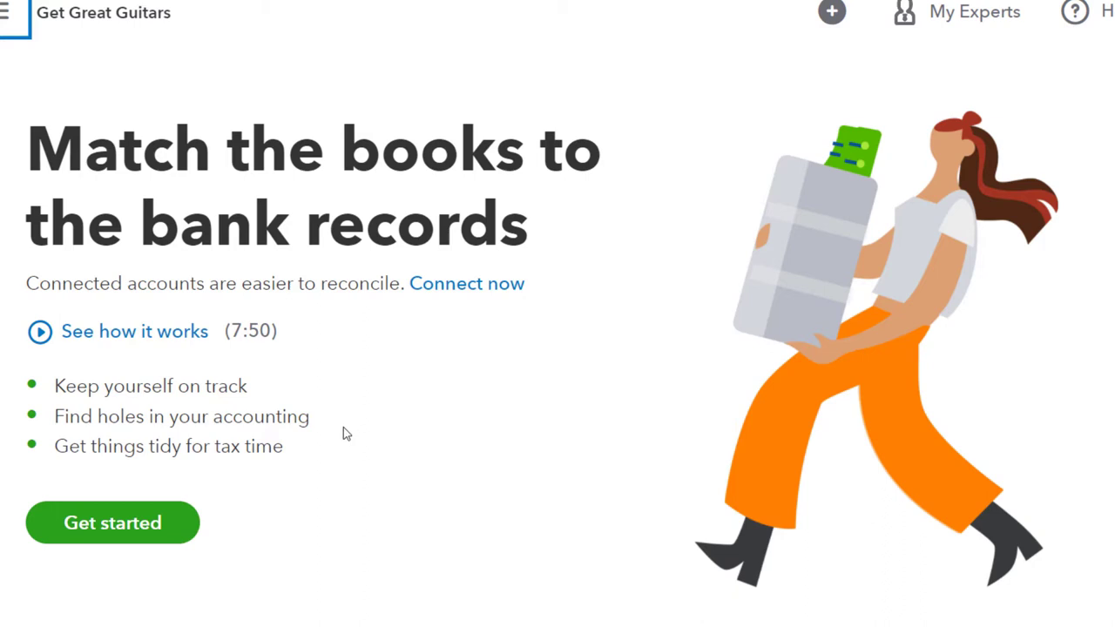
{"action": "scroll", "coordinate": [343, 431], "scroll_direction": "down", "scroll_amount": 3}
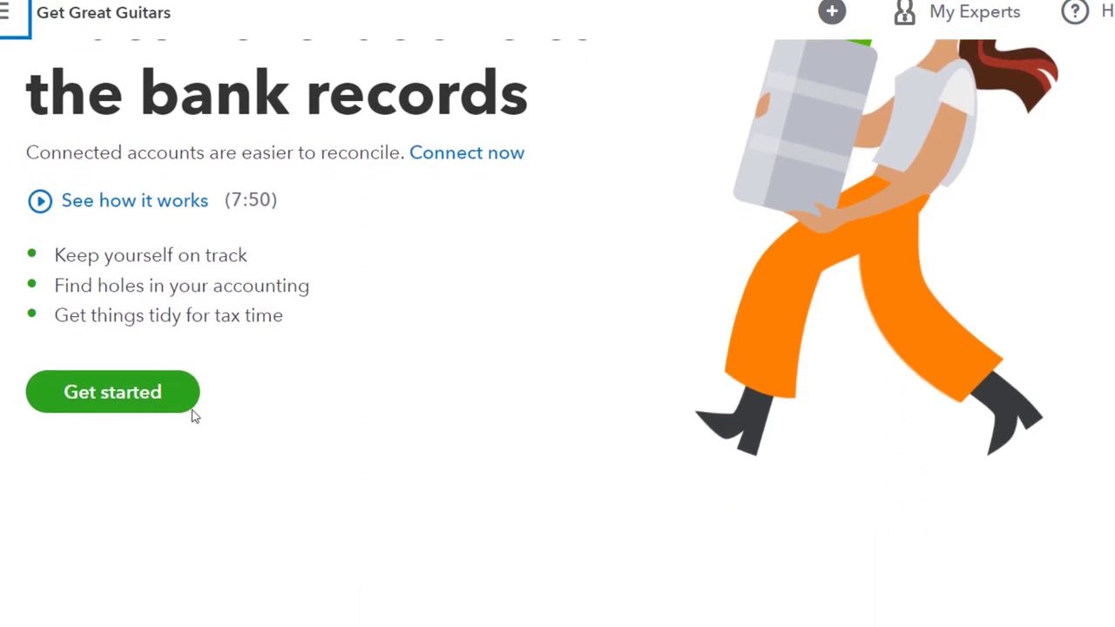
{"action": "scroll", "coordinate": [168, 407], "scroll_direction": "up", "scroll_amount": 2}
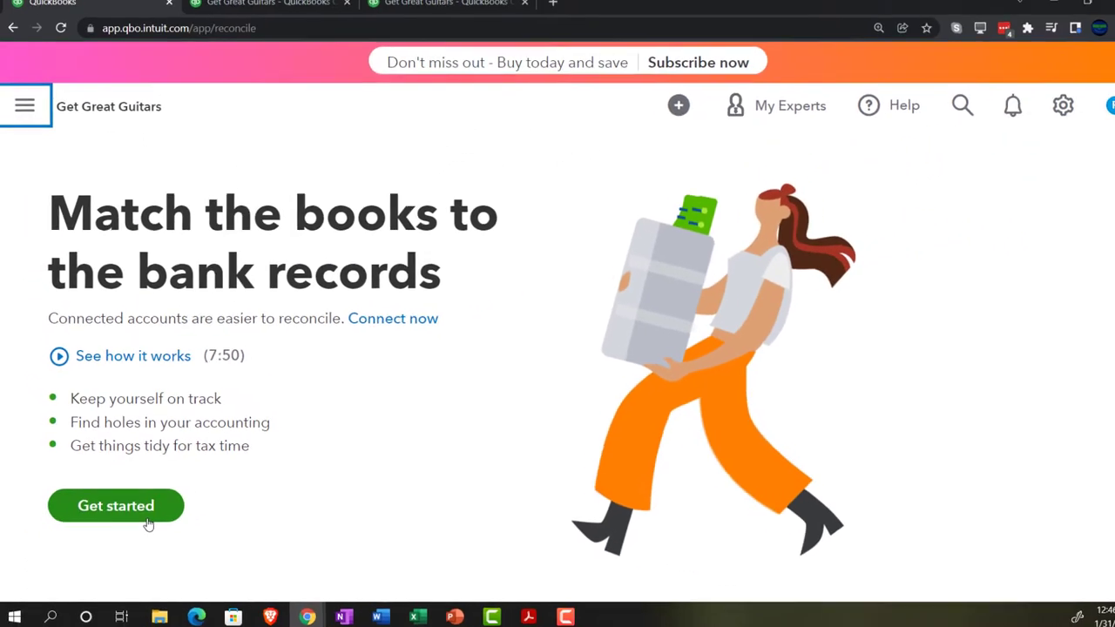
{"action": "left_click", "coordinate": [116, 505]}
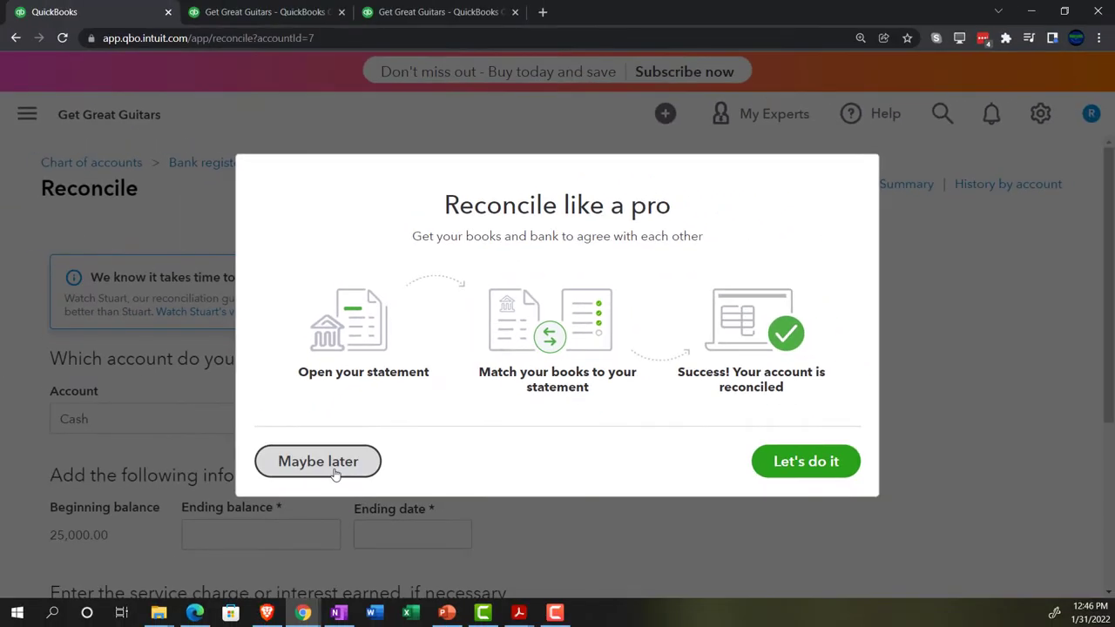
- Dismiss the reconciliation introduction and the video notice, and keep Cash as the account to reconcile
{"action": "left_click", "coordinate": [153, 548]}
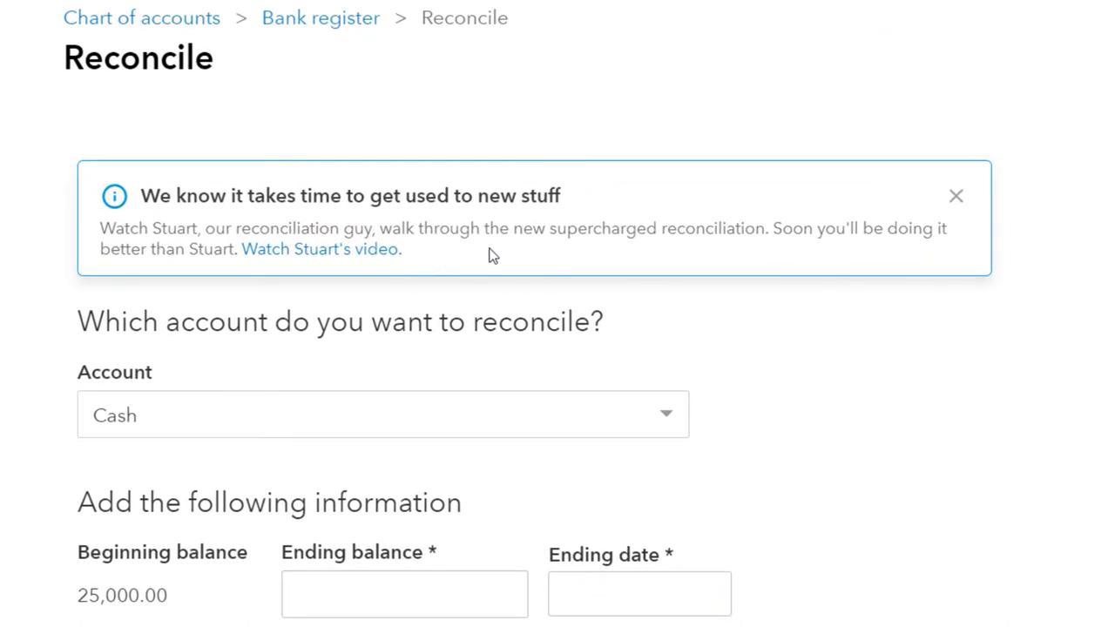
{"action": "left_click", "coordinate": [957, 197]}
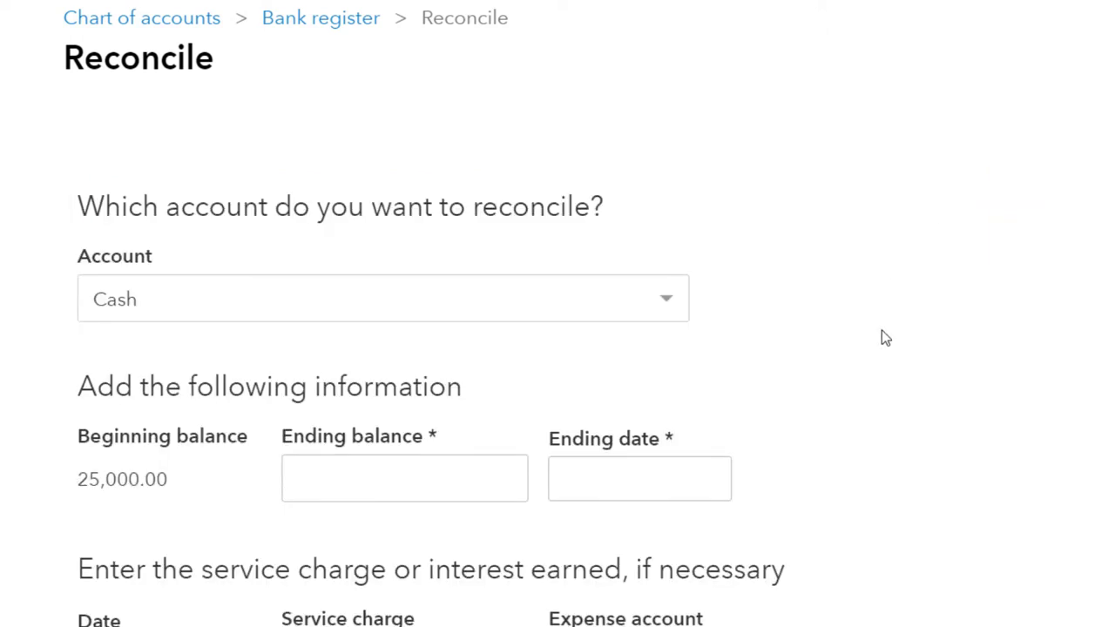
{"action": "left_click", "coordinate": [667, 313]}
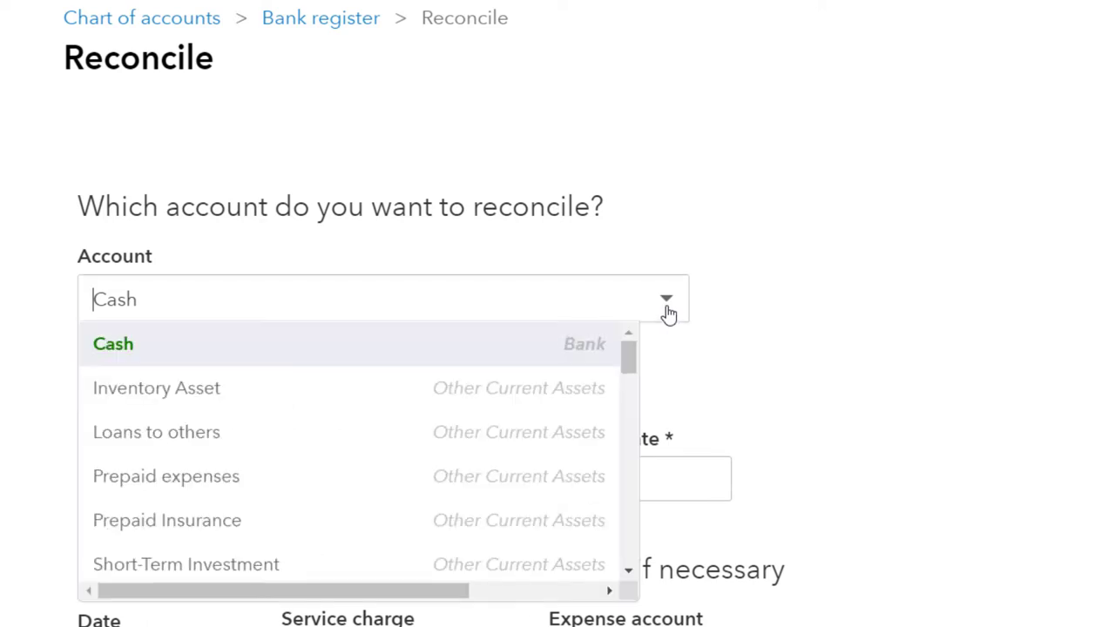
{"action": "left_click", "coordinate": [810, 294]}
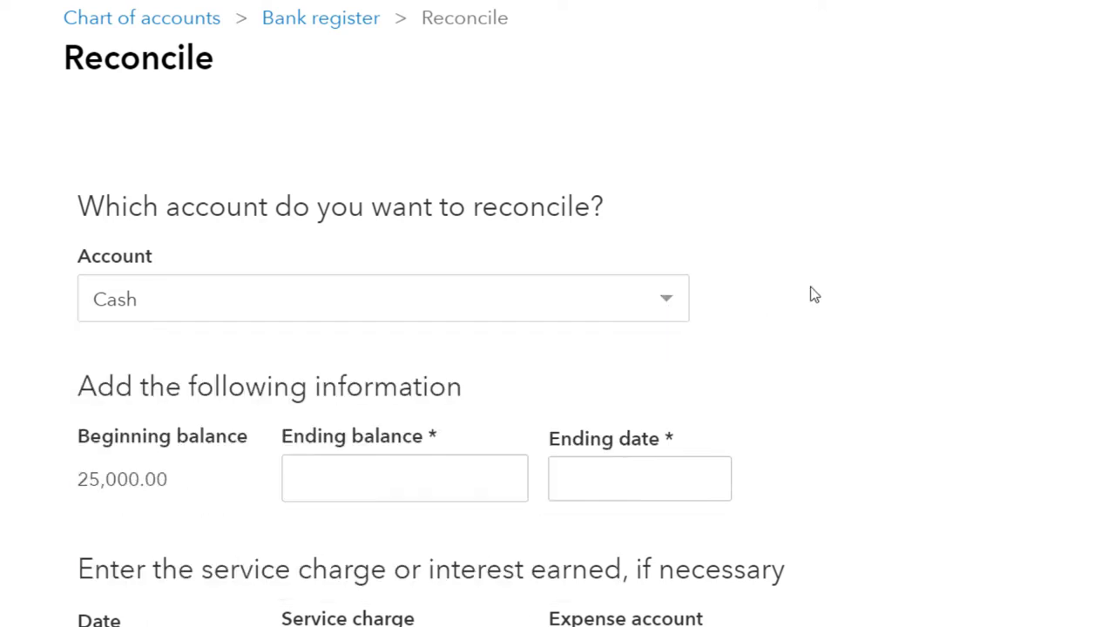
- Compare the reconciliation form's beginning balance with the January 1 balance in Bank Stmt Jan.pdf in Acrobat Reader, and return to Chrome
{"action": "scroll", "coordinate": [811, 295], "scroll_direction": "down", "scroll_amount": 2}
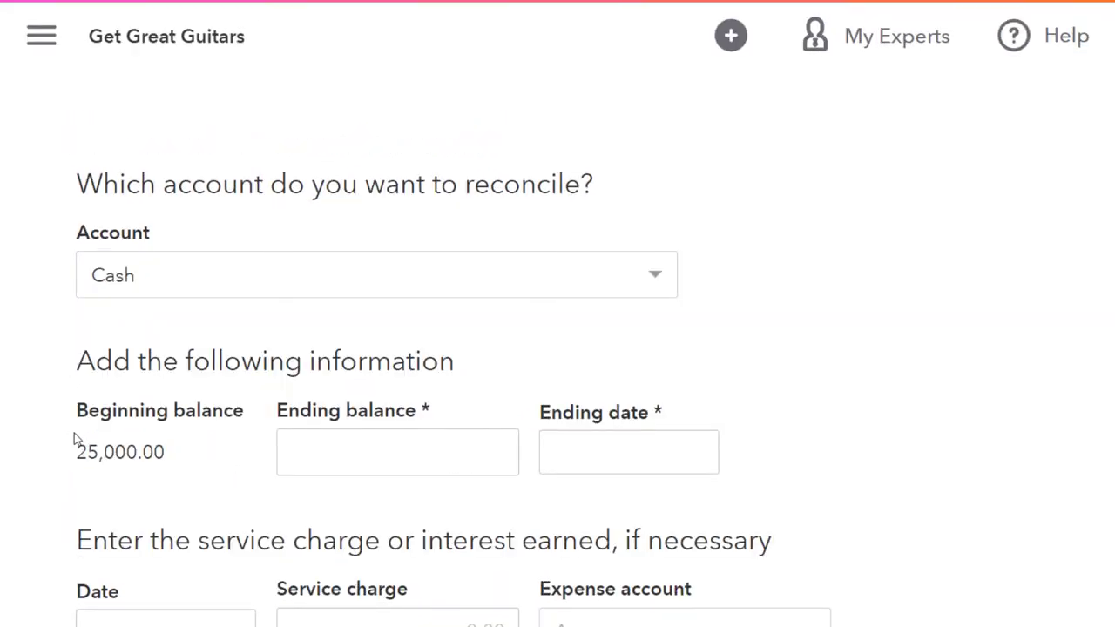
{"action": "key", "text": "ctrl+plus"}
{"action": "scroll", "coordinate": [55, 442], "scroll_direction": "down", "scroll_amount": 1}
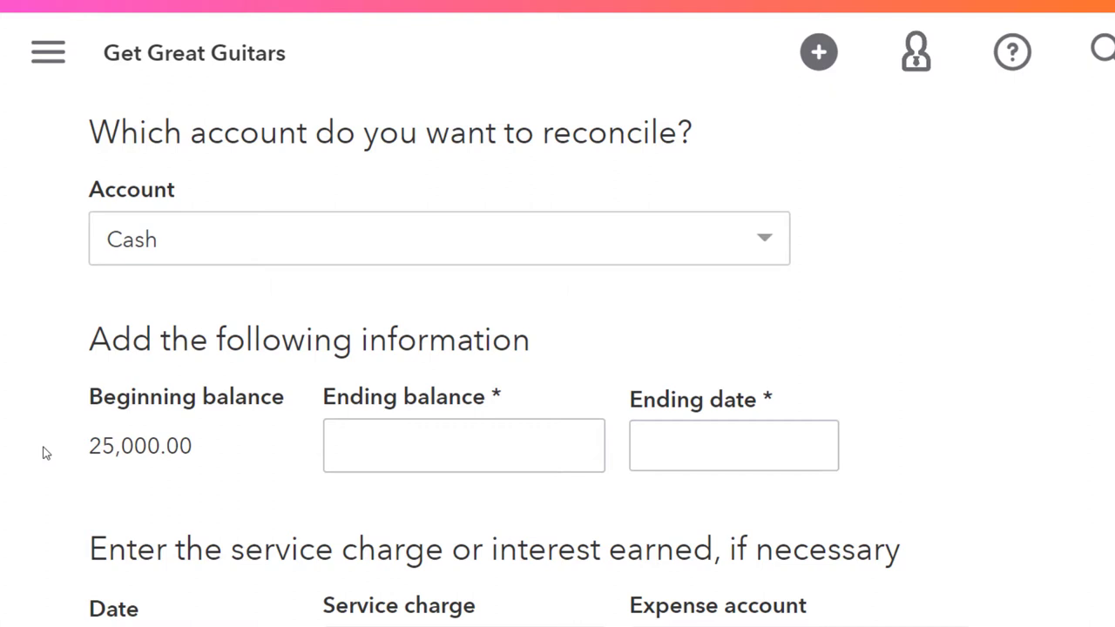
{"action": "scroll", "coordinate": [46, 452], "scroll_direction": "down", "scroll_amount": 1}
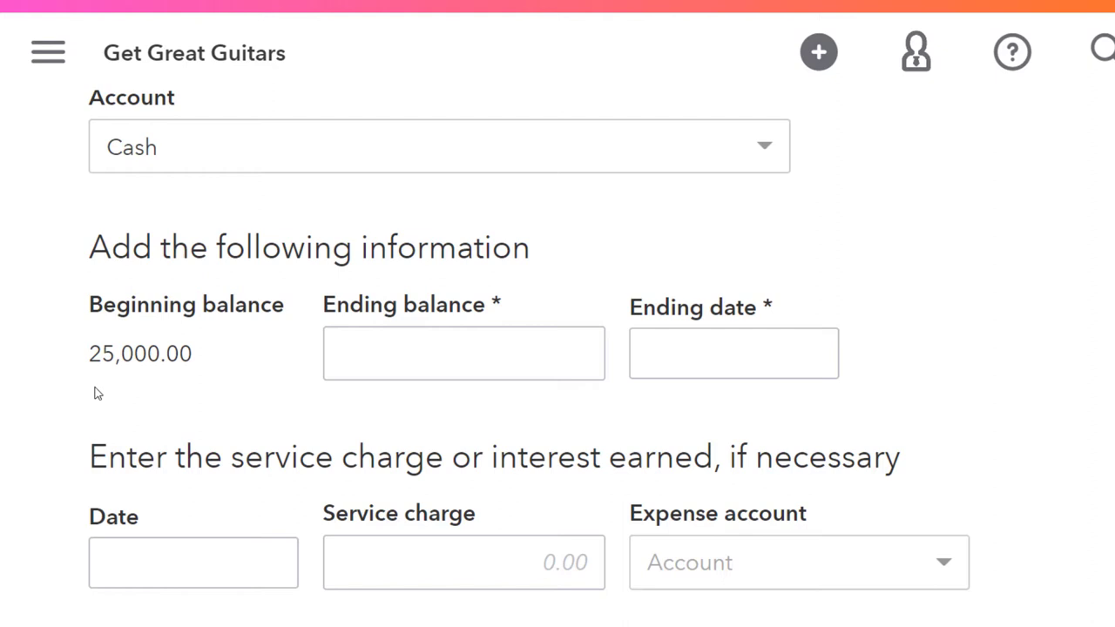
{"action": "mouse_move", "coordinate": [656, 626]}
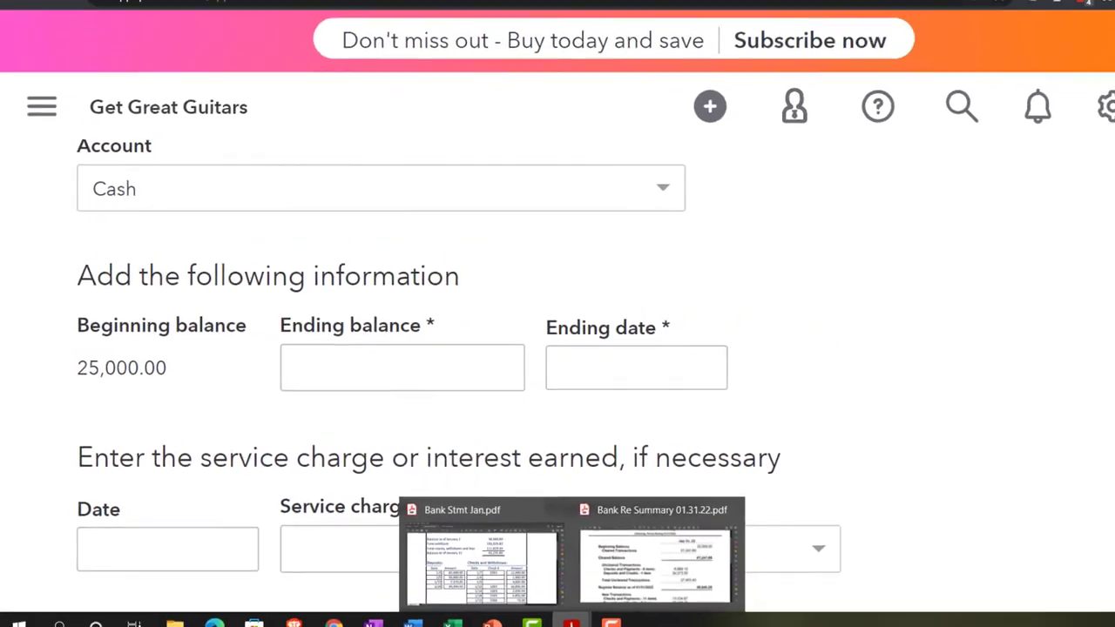
{"action": "left_click", "coordinate": [481, 557]}
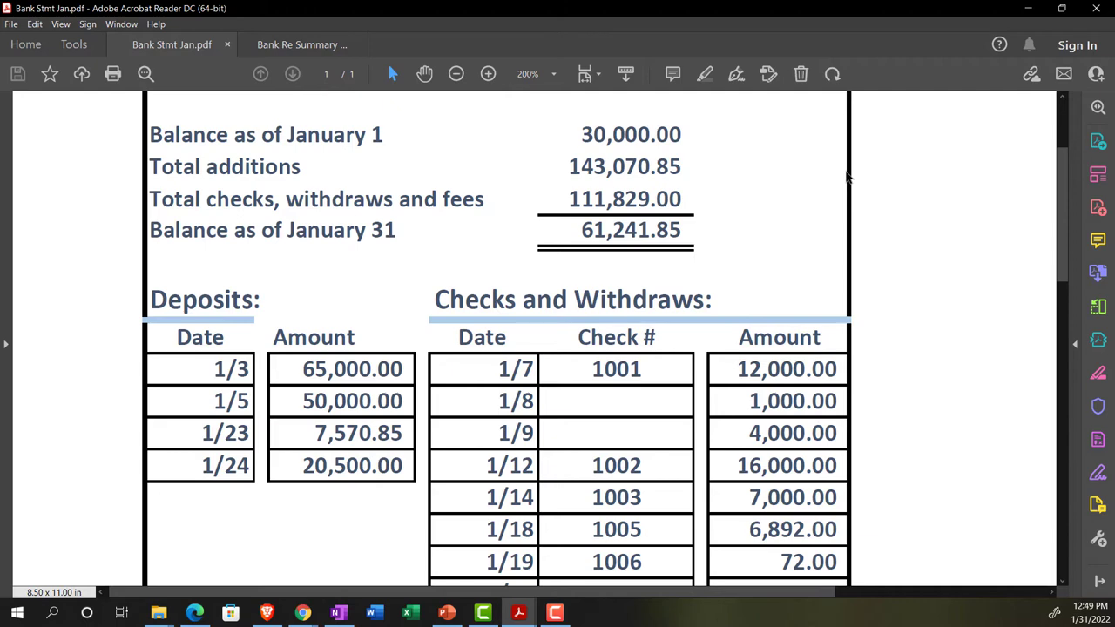
{"action": "left_click", "coordinate": [1024, 10]}
- Look up the January 31 balance in Bank Stmt Jan.pdf and enter 61,241.85 as the ending balance in QuickBooks
{"action": "left_click", "coordinate": [455, 391]}
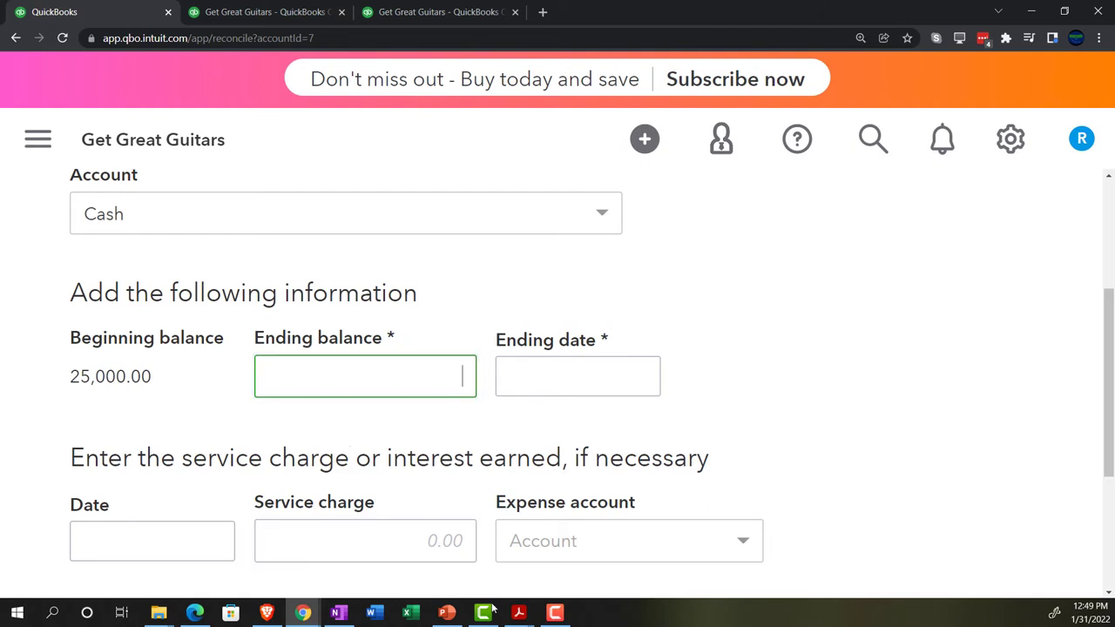
{"action": "left_click", "coordinate": [518, 614]}
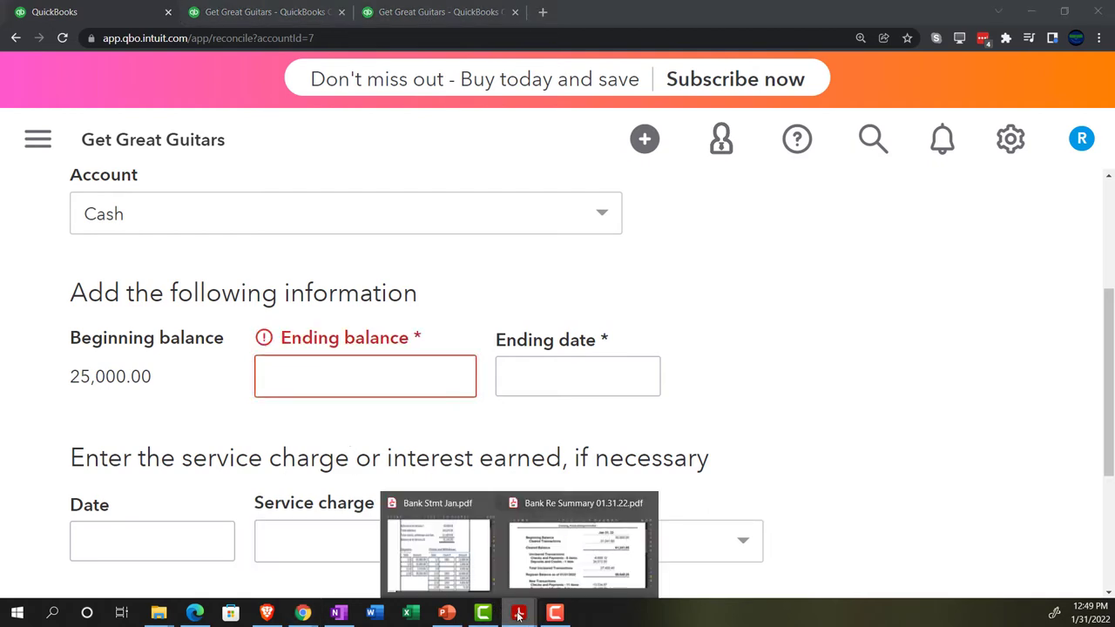
{"action": "left_click", "coordinate": [440, 575]}
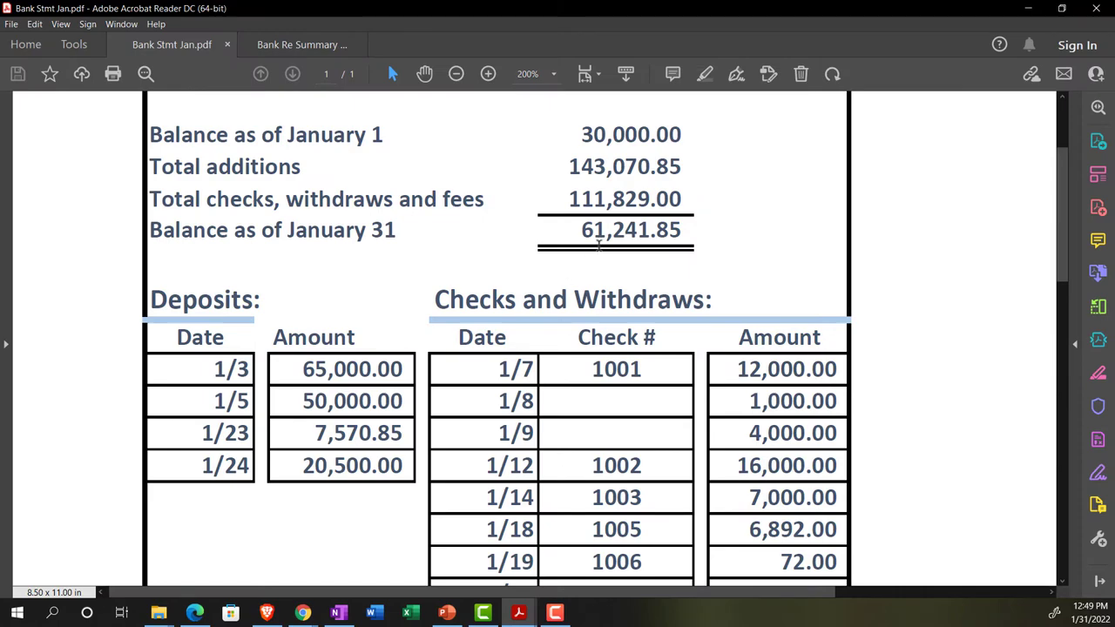
{"action": "left_click", "coordinate": [302, 614]}
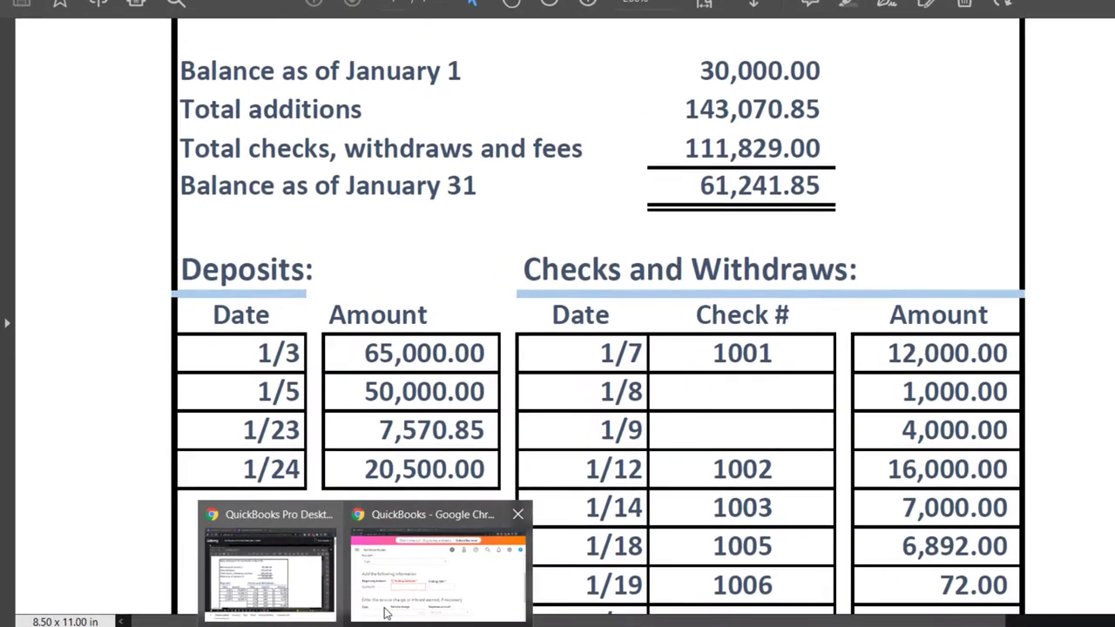
{"action": "left_click", "coordinate": [364, 545]}
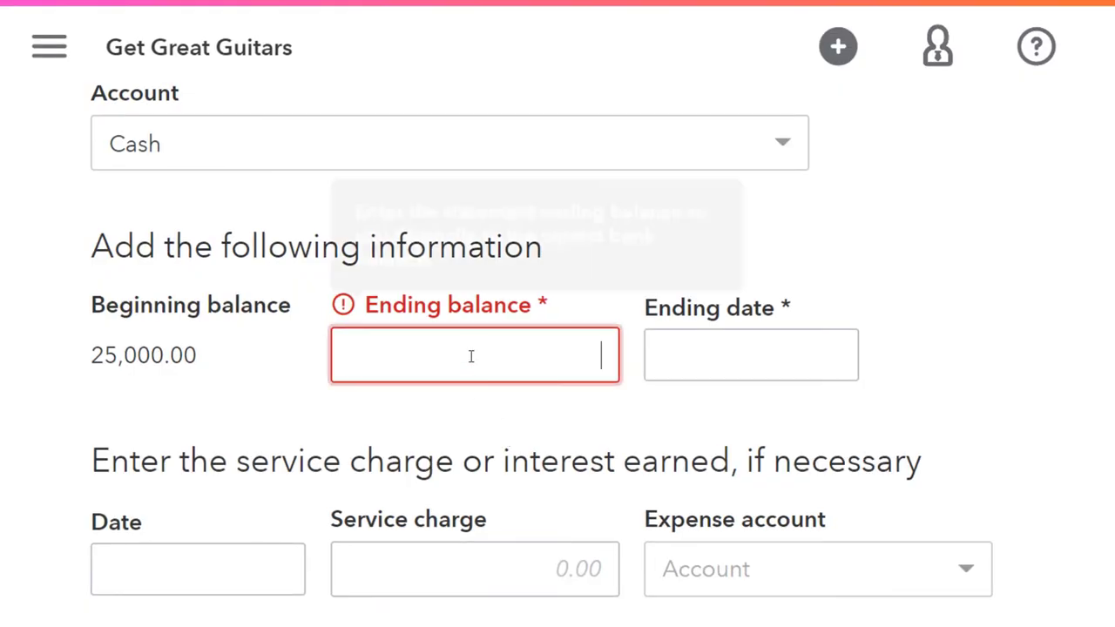
{"action": "type", "text": "61,2"}
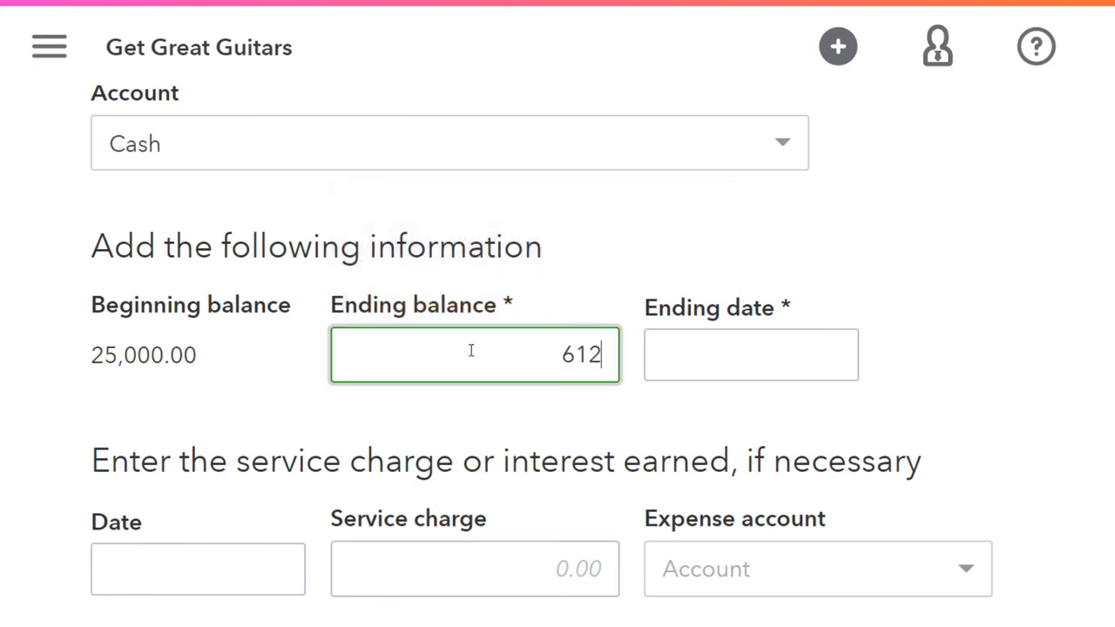
{"action": "type", "text": "41.8"}
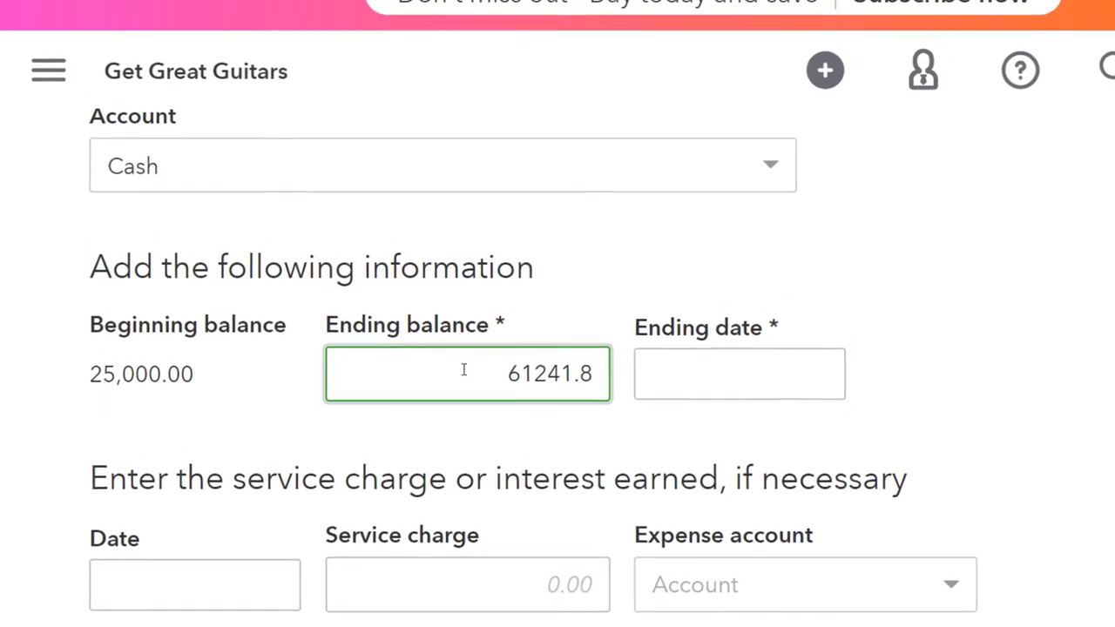
{"action": "type", "text": "5"}
- Set the reconciliation's ending date to 01/31/2022
{"action": "key", "text": "Tab"}
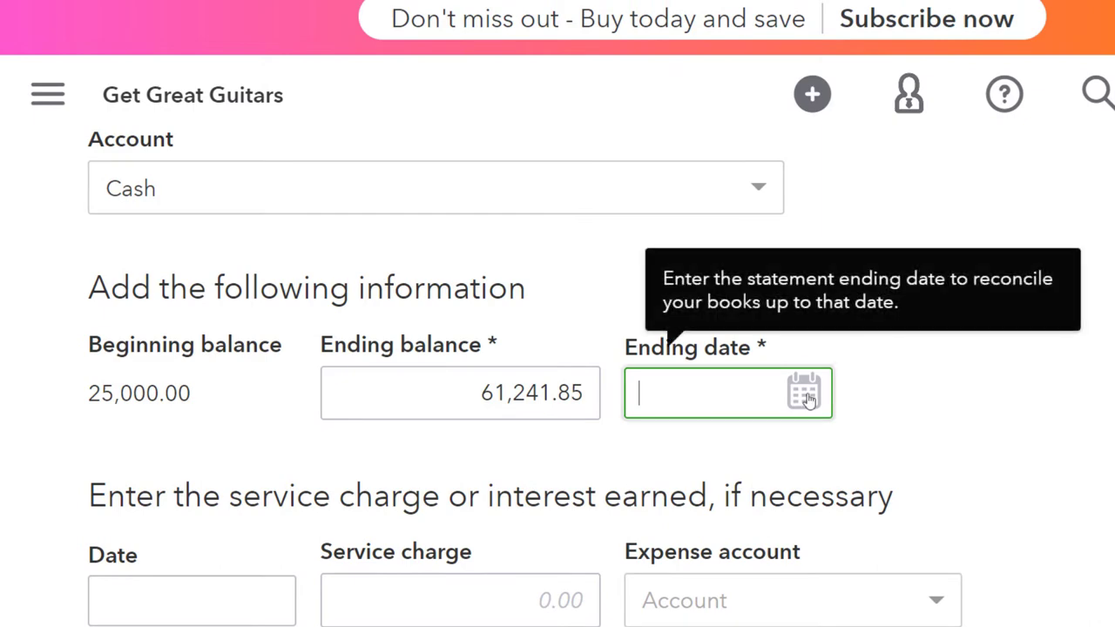
{"action": "left_click", "coordinate": [808, 398]}
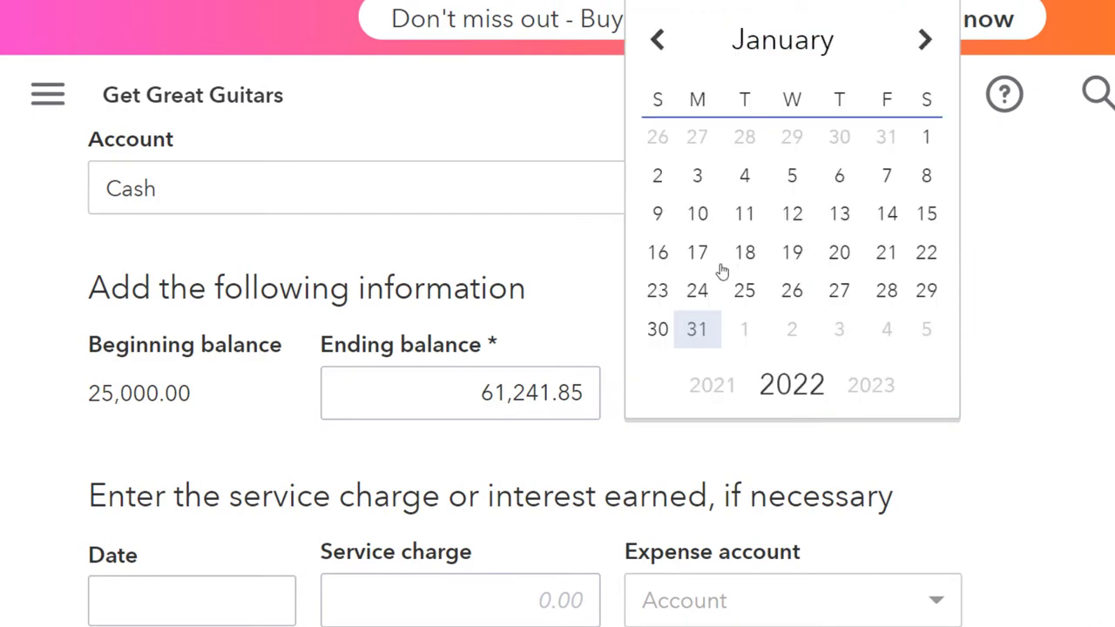
{"action": "left_click", "coordinate": [698, 329]}
- Review the service charge and interest fields against Bank Stmt Jan.pdf in Acrobat Reader, and return to the end of the reconciliation form in Chrome
{"action": "scroll", "coordinate": [914, 334], "scroll_direction": "down", "scroll_amount": 1}
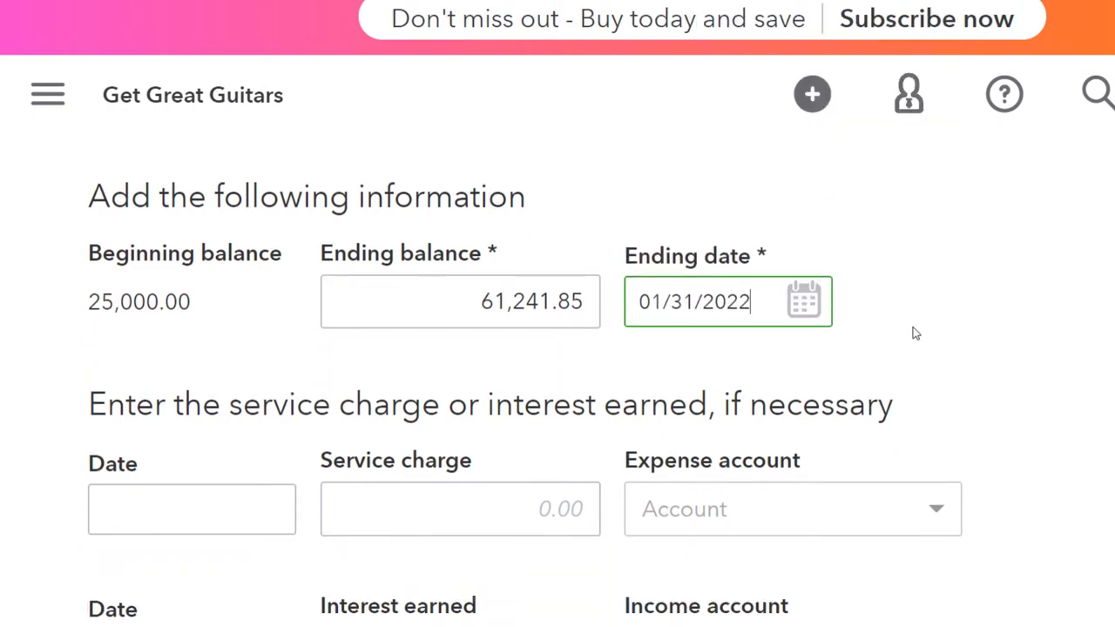
{"action": "scroll", "coordinate": [915, 333], "scroll_direction": "down", "scroll_amount": 1}
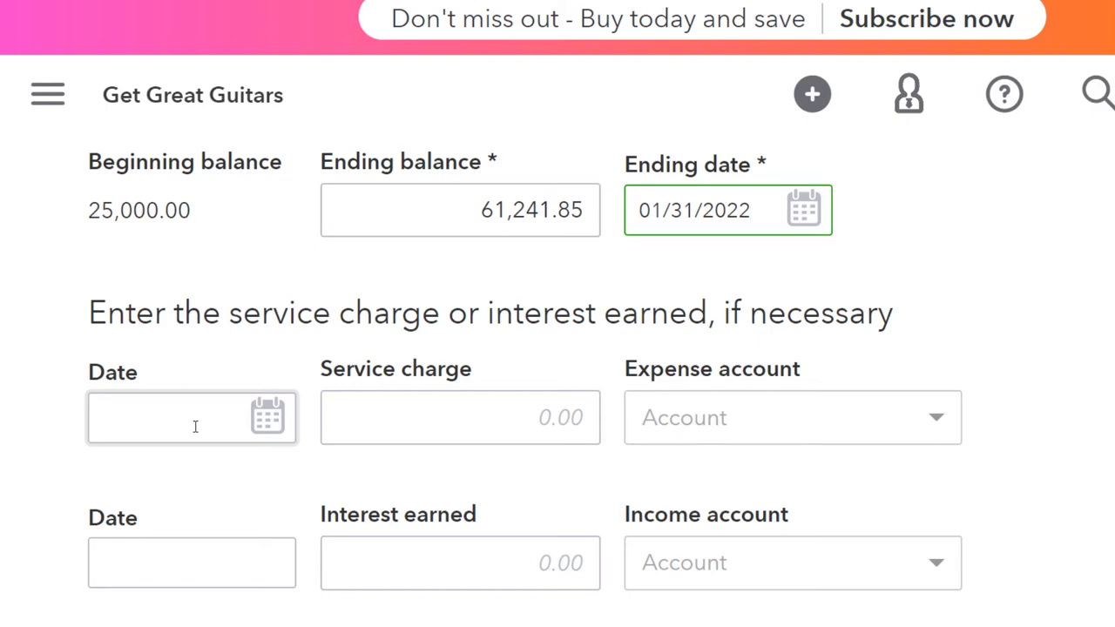
{"action": "mouse_move", "coordinate": [651, 626]}
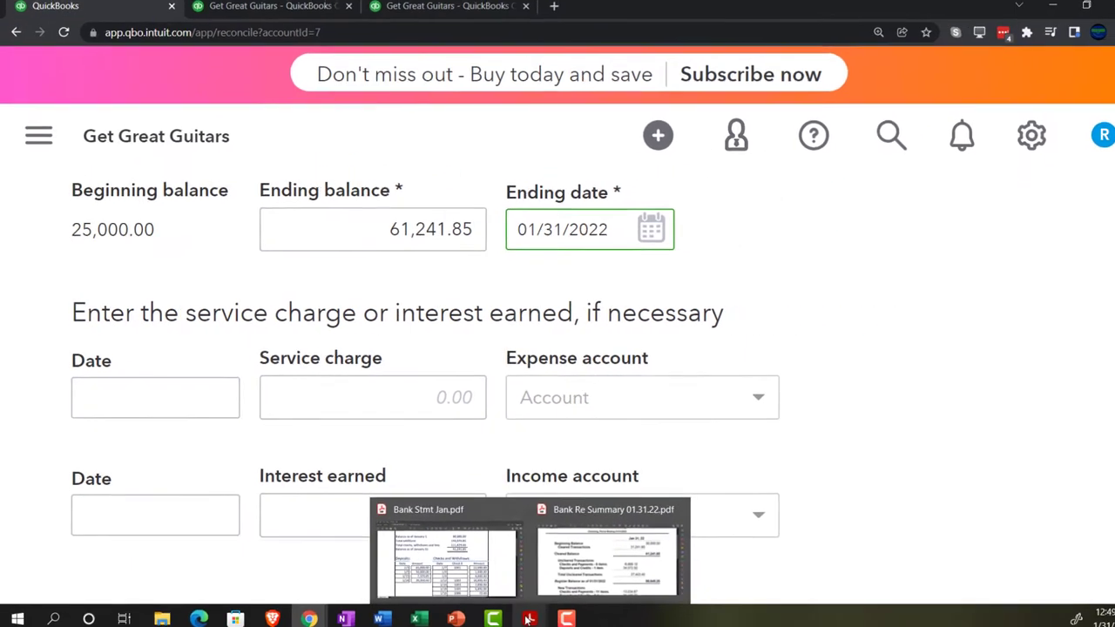
{"action": "left_click", "coordinate": [445, 553]}
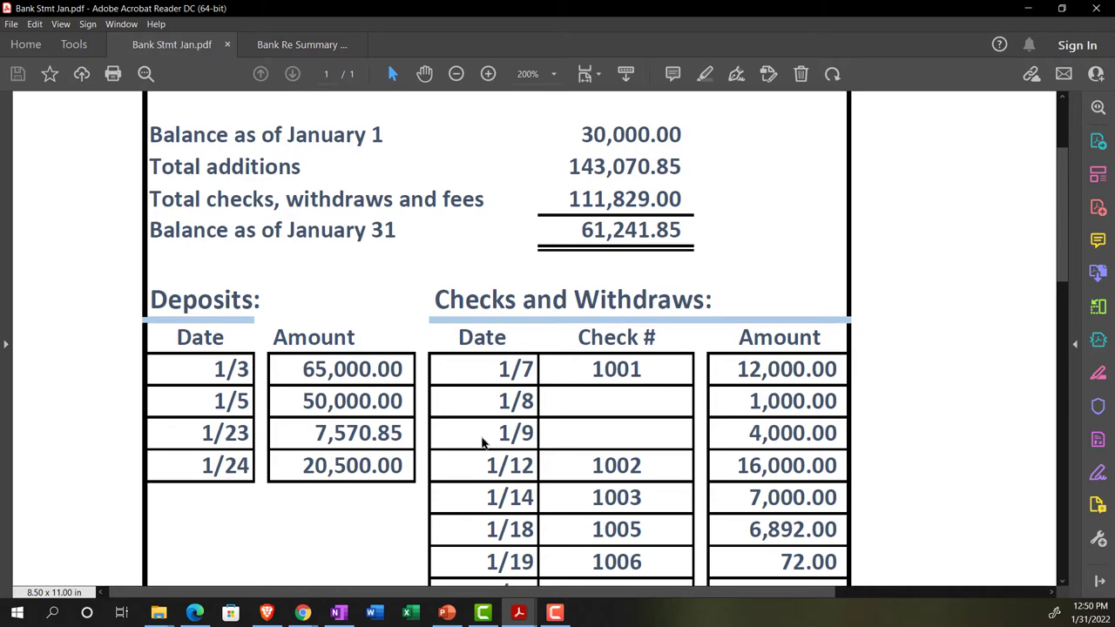
{"action": "left_click", "coordinate": [303, 613]}
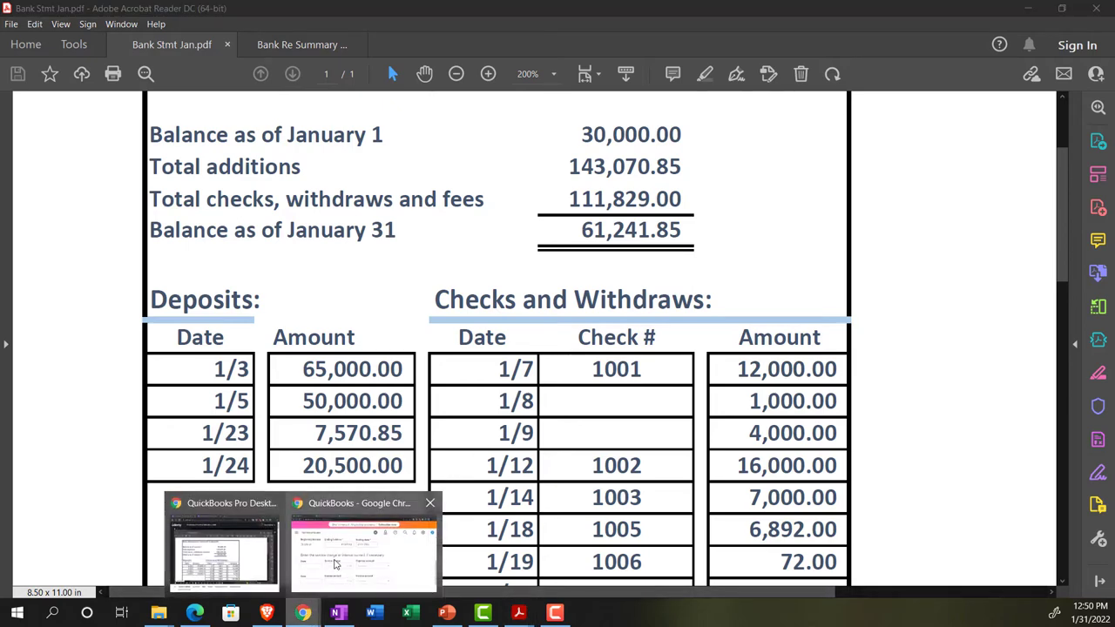
{"action": "left_click", "coordinate": [334, 565]}
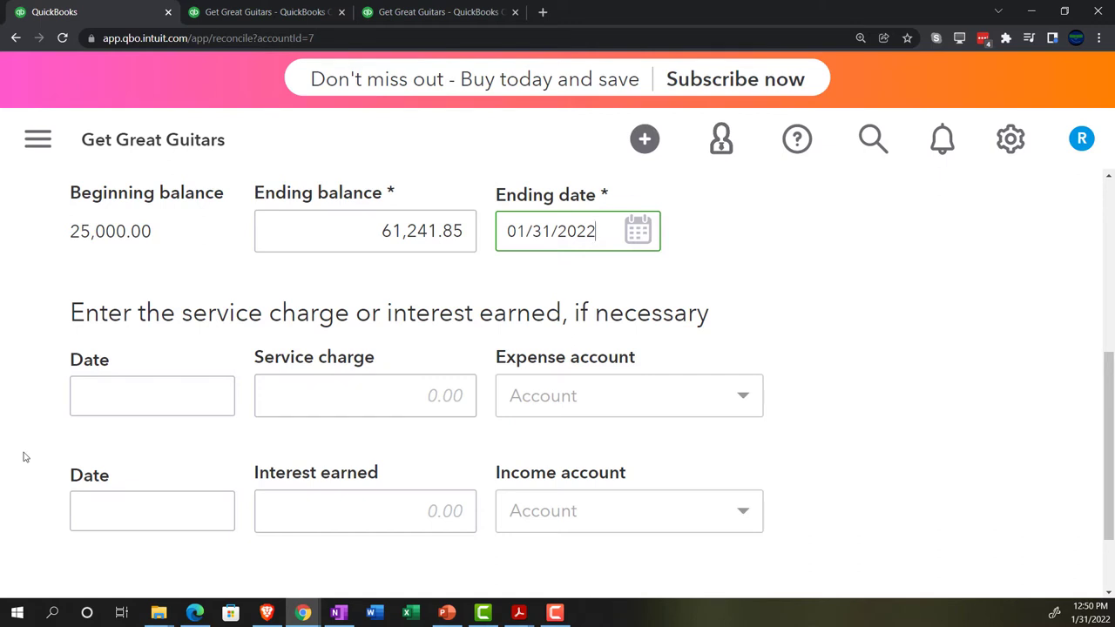
{"action": "scroll", "coordinate": [24, 458], "scroll_direction": "down", "scroll_amount": 2}
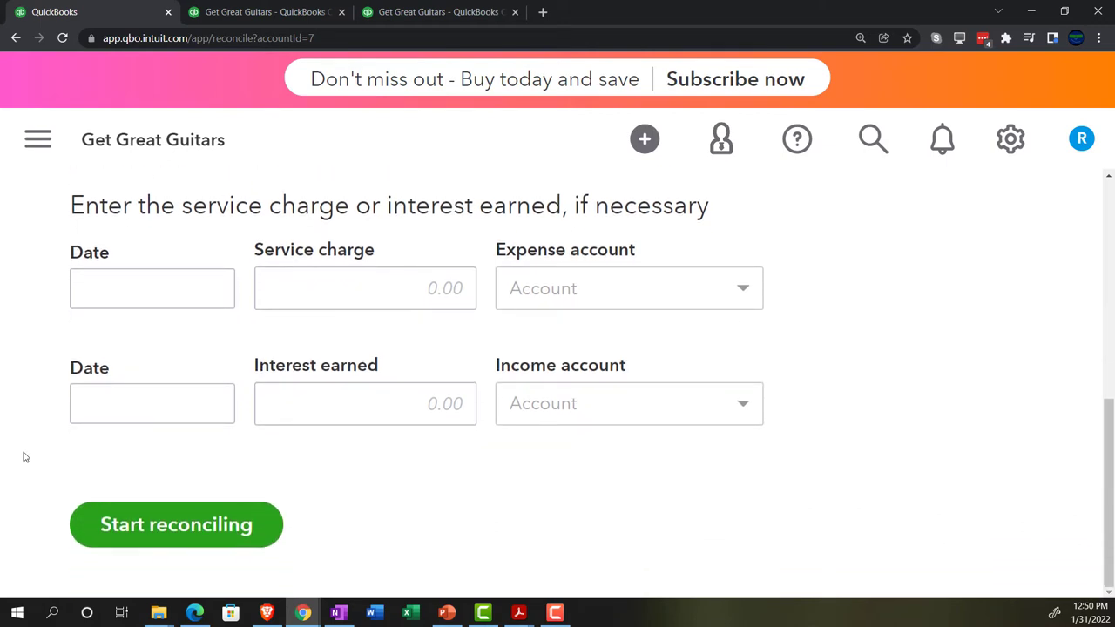
- Start reconciling the Cash account, then review the balances and transactions in Bank Stmt Jan.pdf in Acrobat Reader and return to Chrome
{"action": "left_click", "coordinate": [180, 527]}
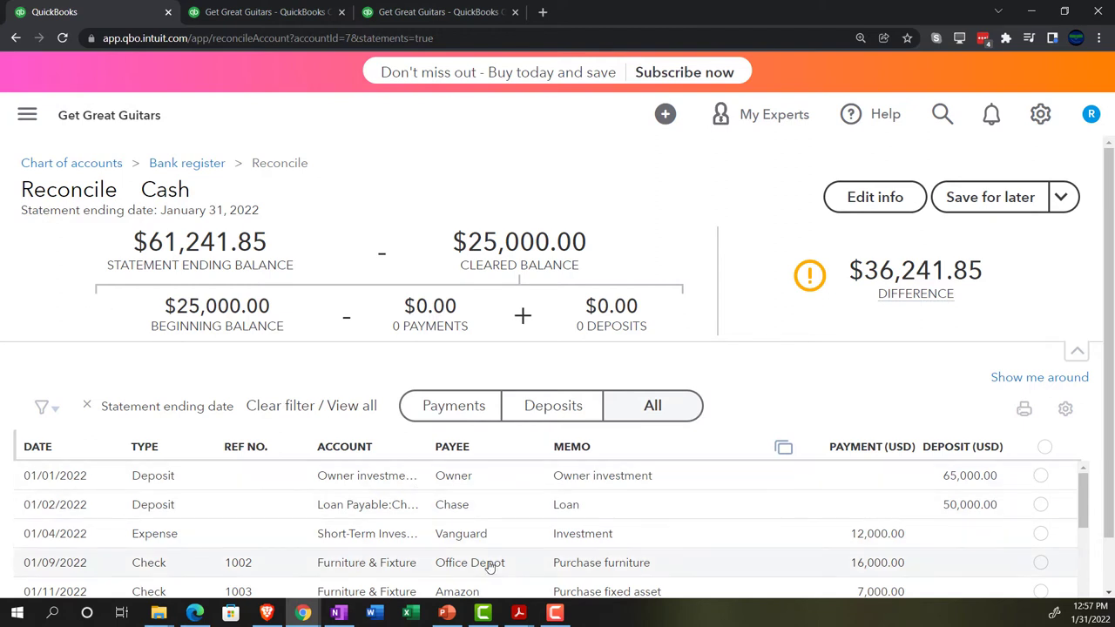
{"action": "left_click", "coordinate": [519, 612]}
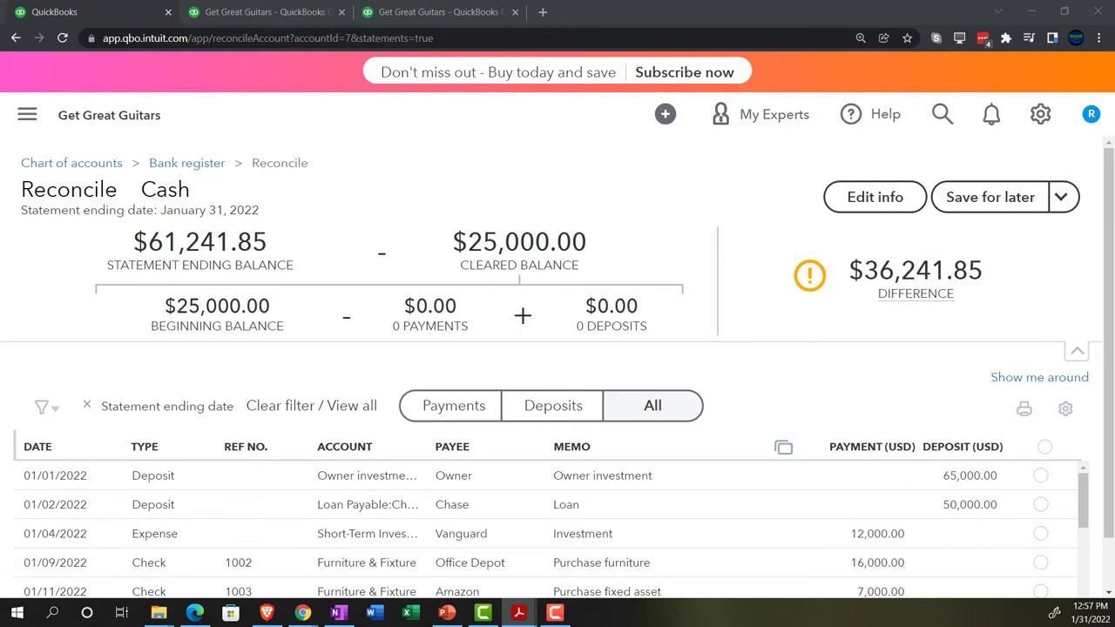
{"action": "left_click_drag", "start_coordinate": [1002, 251], "coordinate": [488, 4]}
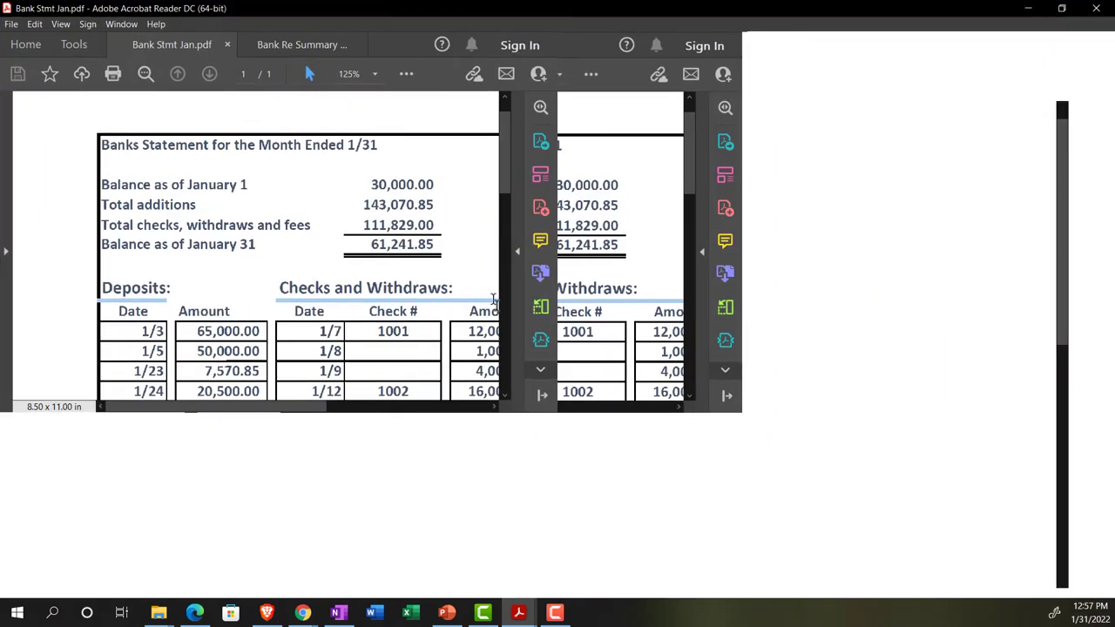
{"action": "scroll", "coordinate": [480, 306], "scroll_direction": "up", "scroll_amount": 1}
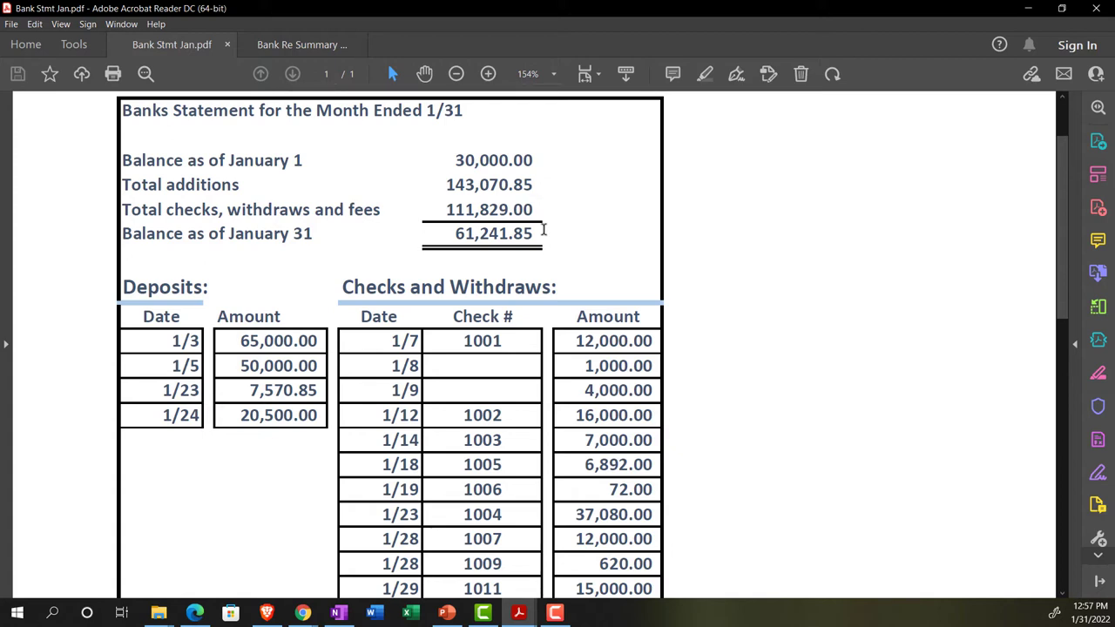
{"action": "left_click", "coordinate": [1028, 8]}
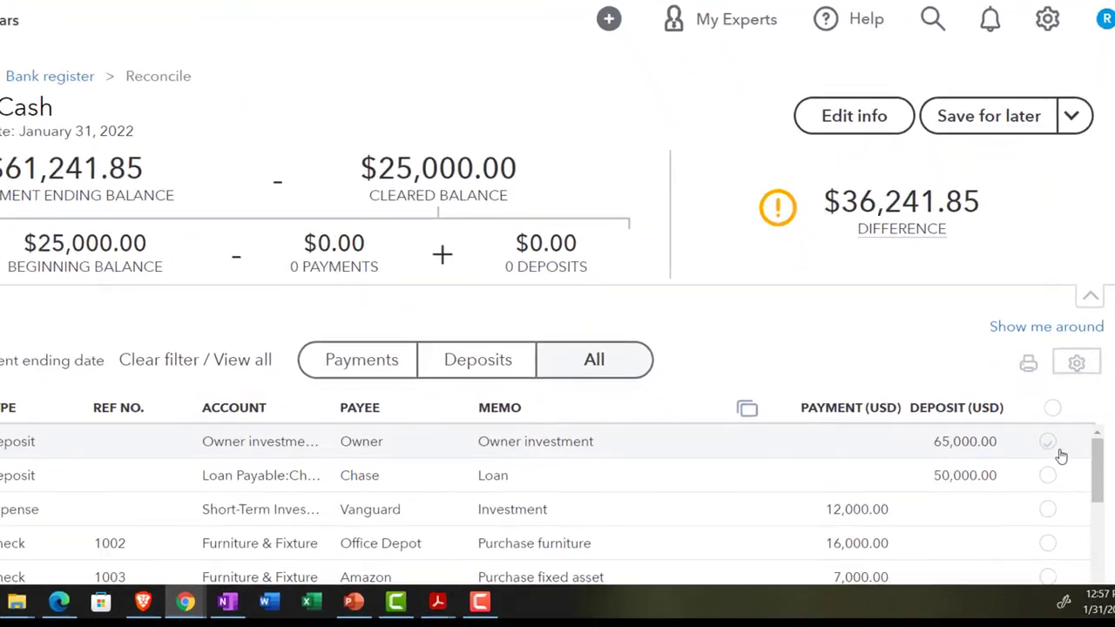
- Mark the 65,000.00 owner investment deposit and the 12,000.00 Vanguard payment as cleared
{"action": "left_click", "coordinate": [1041, 475]}
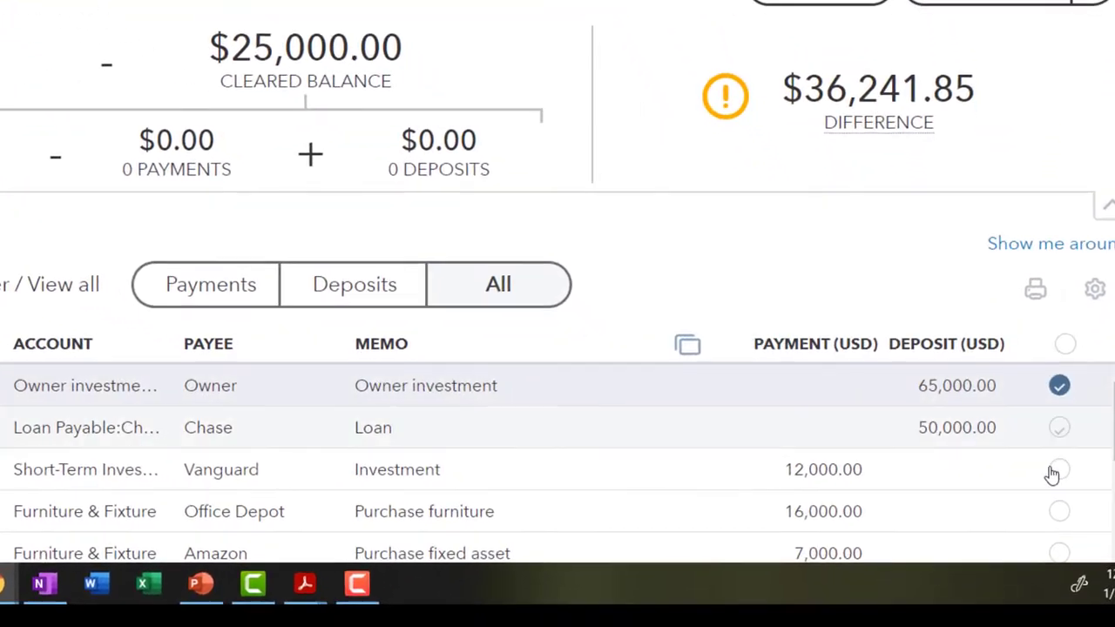
{"action": "left_click", "coordinate": [1060, 473]}
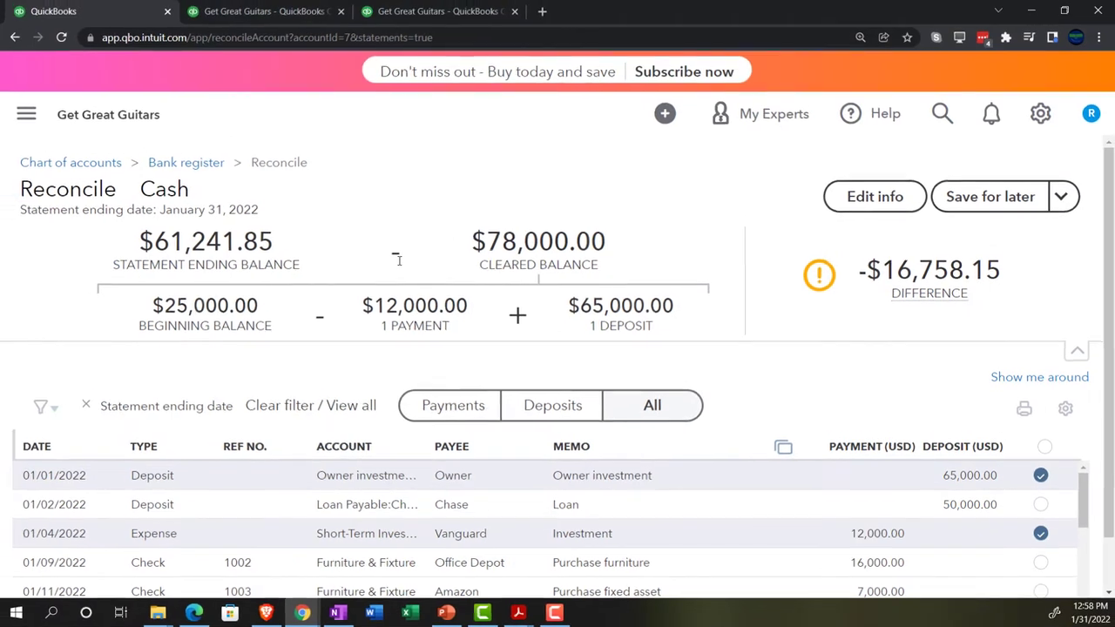
- Calculate 61241.85 minus 78000 in Calculator, compare the result with the reconciliation difference, and close Calculator
{"action": "key", "text": "XF86Calculator"}
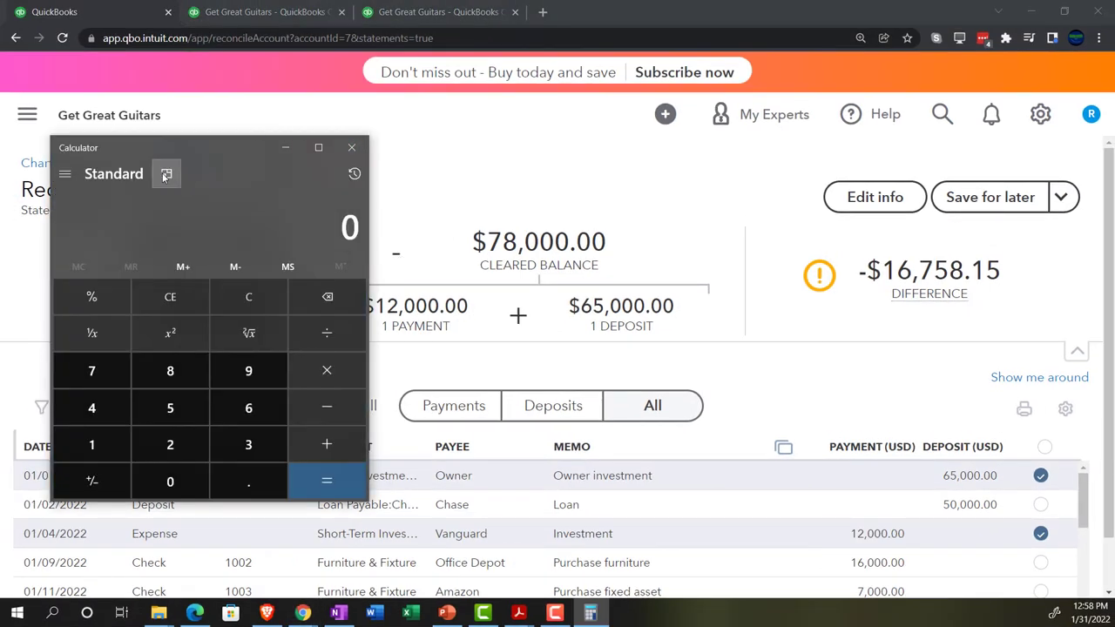
{"action": "left_click", "coordinate": [167, 174]}
{"action": "left_click_drag", "start_coordinate": [889, 46], "coordinate": [782, 353]}
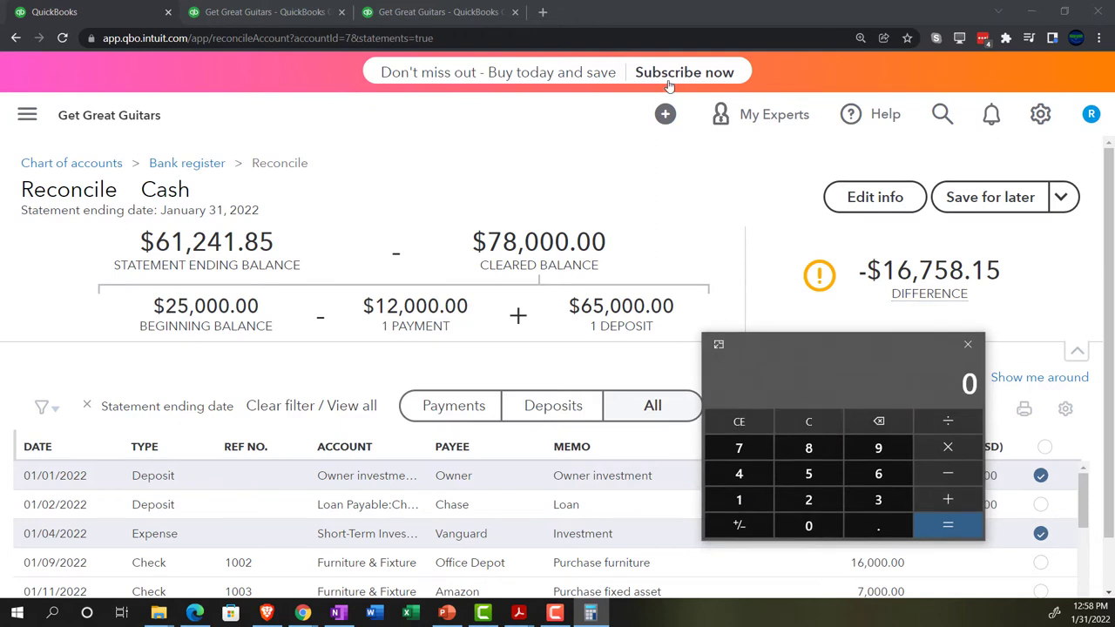
{"action": "type", "text": "61241."}
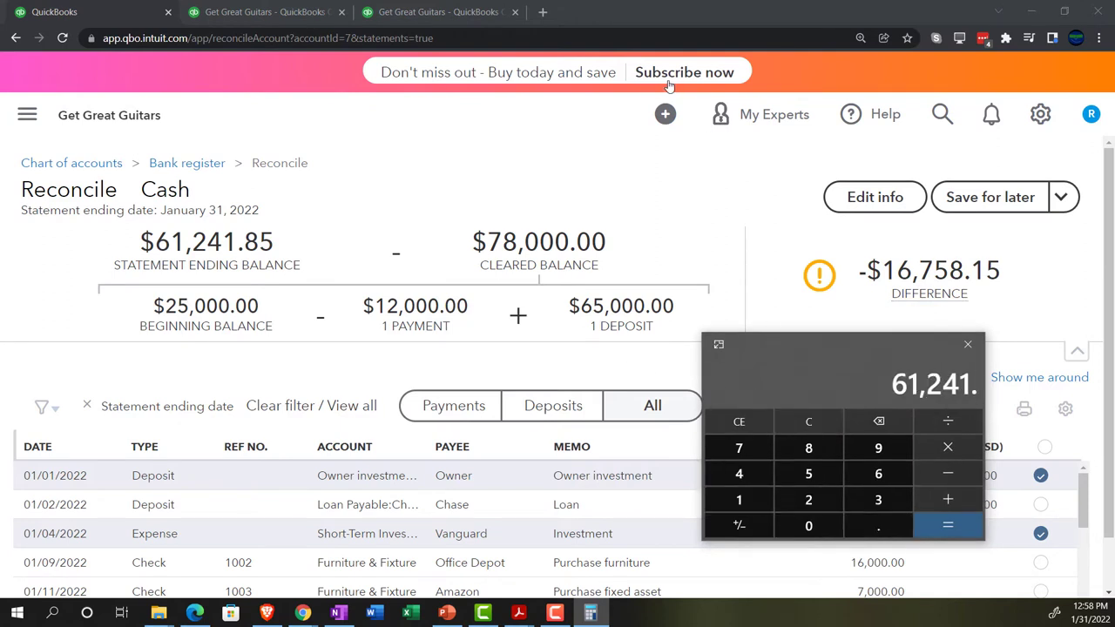
{"action": "type", "text": "85-7800"}
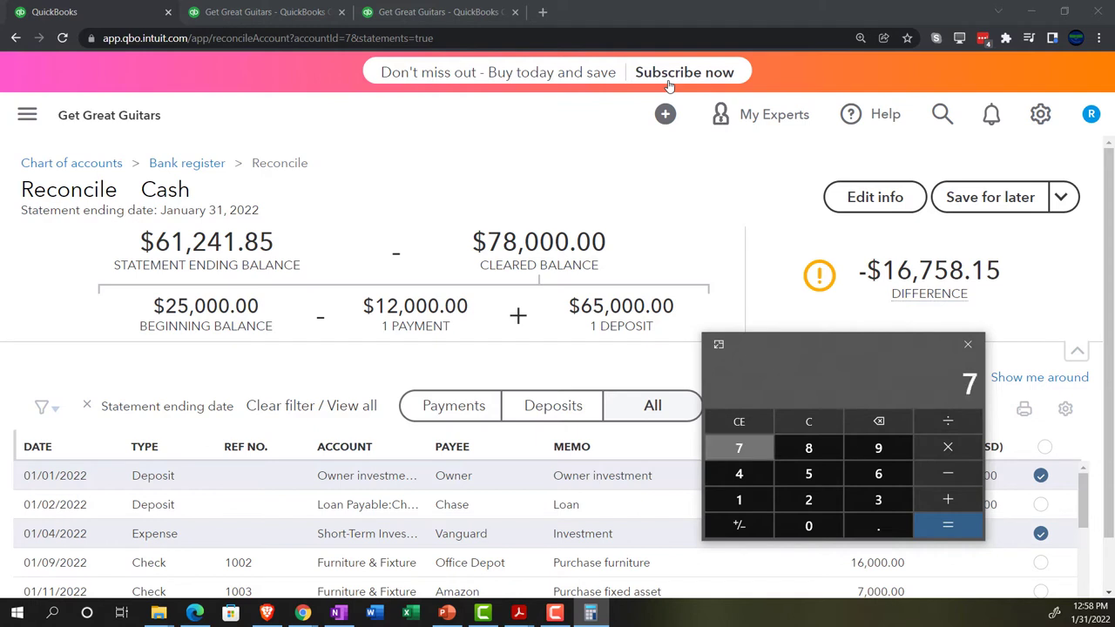
{"action": "type", "text": "0"}
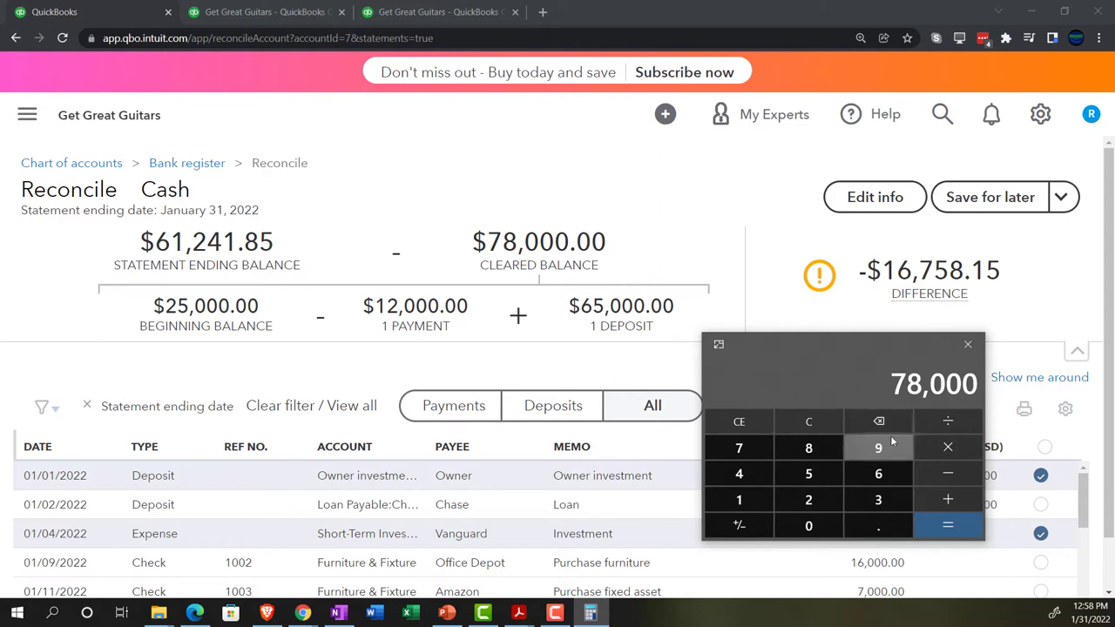
{"action": "left_click_drag", "start_coordinate": [853, 358], "coordinate": [774, 386]}
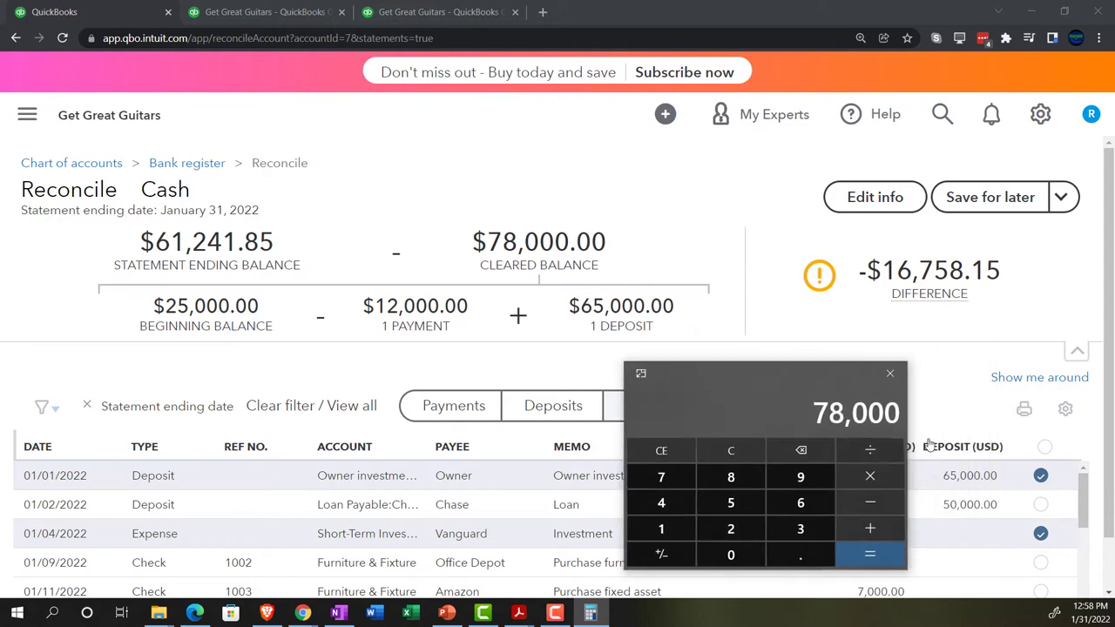
{"action": "left_click", "coordinate": [890, 552]}
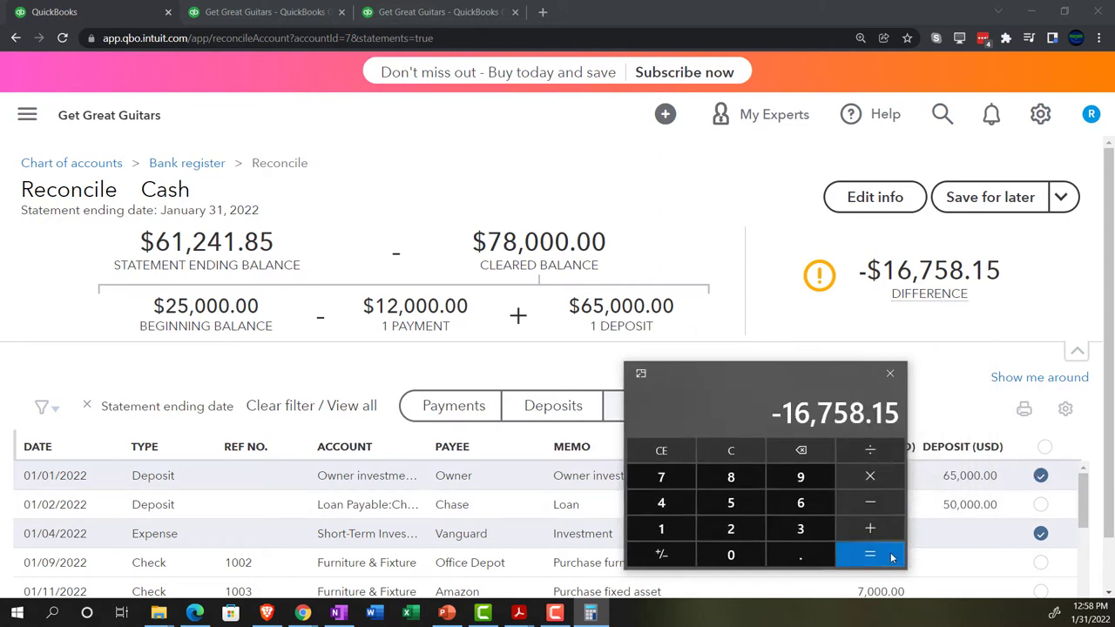
{"action": "mouse_move", "coordinate": [906, 305]}
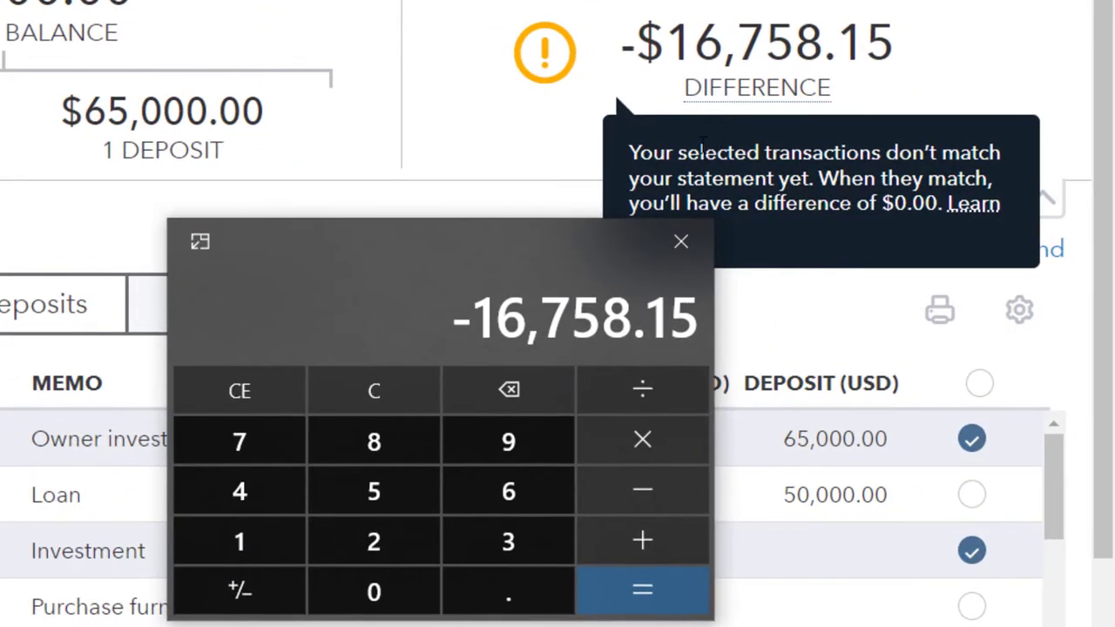
{"action": "left_click", "coordinate": [678, 248]}
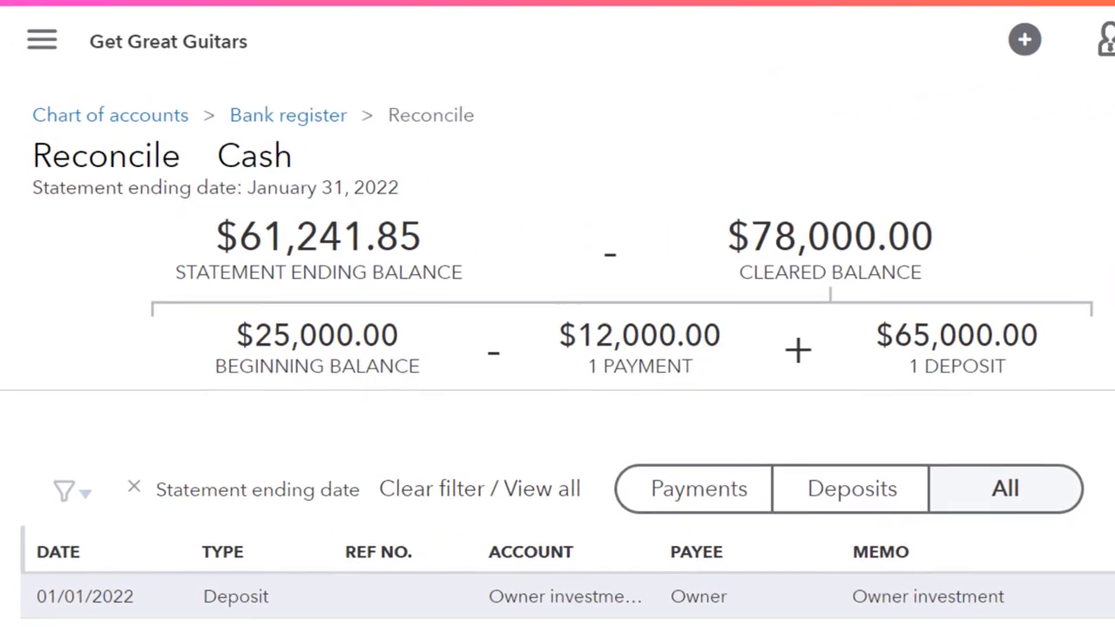
- Review the January totals and transactions in Bank Stmt Jan.pdf in Acrobat Reader, and return to Chrome
{"action": "mouse_move", "coordinate": [519, 614]}
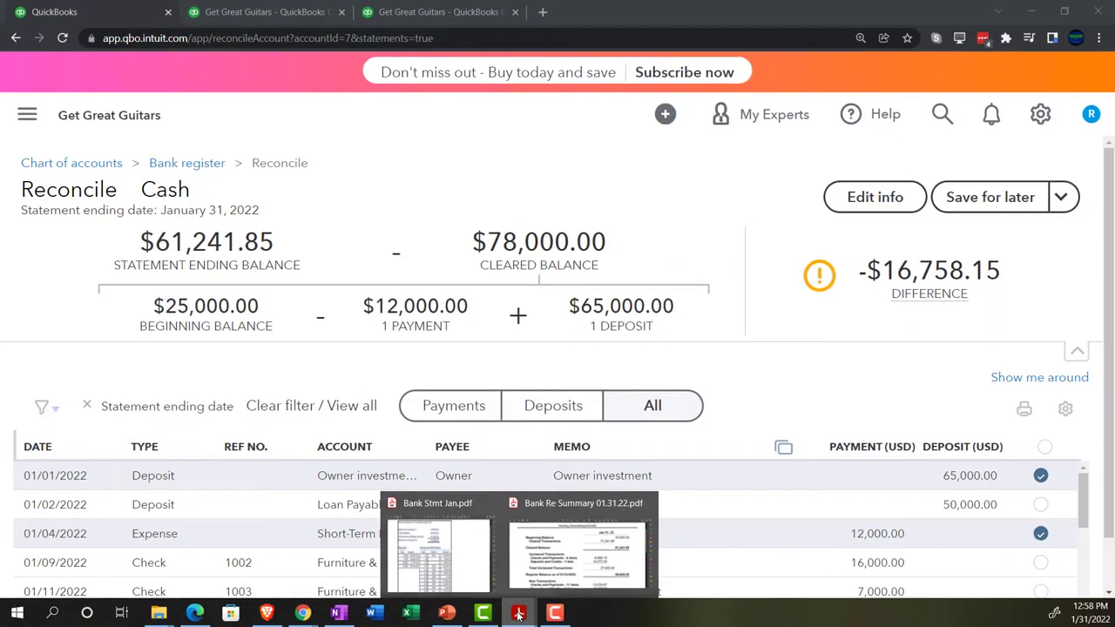
{"action": "left_click", "coordinate": [442, 558]}
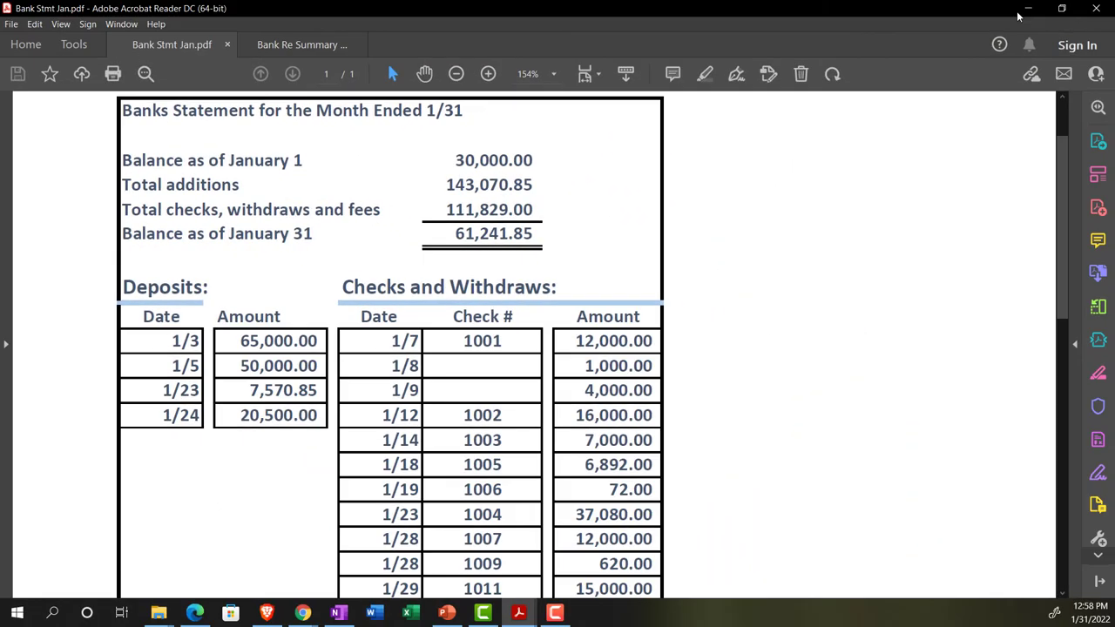
{"action": "left_click", "coordinate": [1026, 11]}
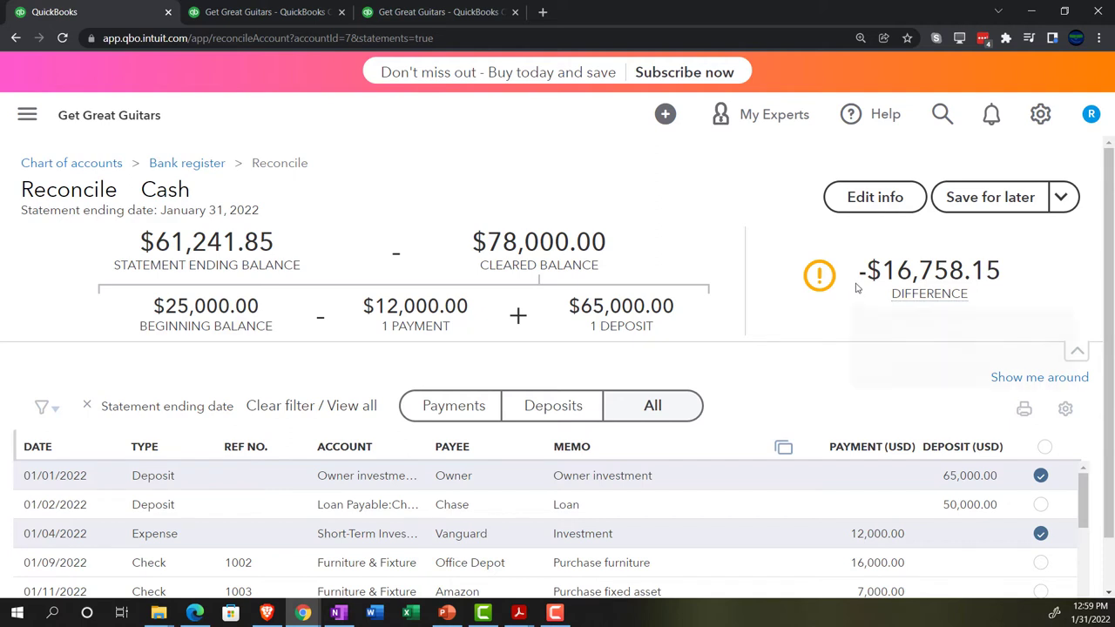
- Unmark the 65,000.00 owner investment deposit and the 12,000.00 Vanguard payment
{"action": "mouse_move", "coordinate": [851, 281]}
{"action": "mouse_move", "coordinate": [1005, 299]}
{"action": "left_click", "coordinate": [1041, 480]}
{"action": "left_click", "coordinate": [1041, 533]}
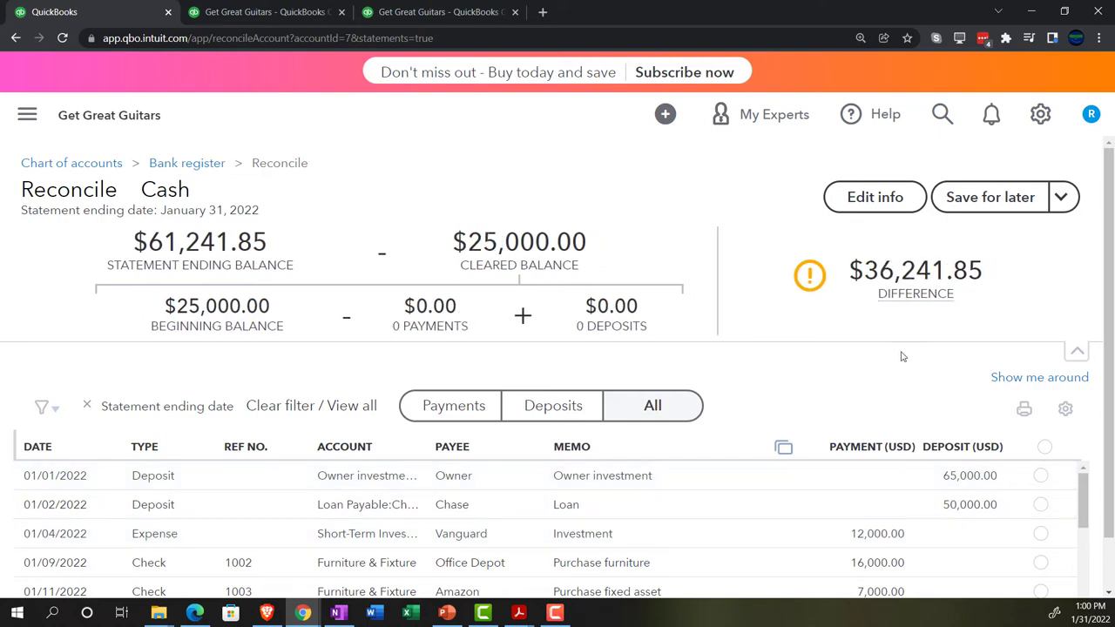
- Open the reconciliation's statement information and its save options, and close both without making changes
{"action": "left_click", "coordinate": [871, 197]}
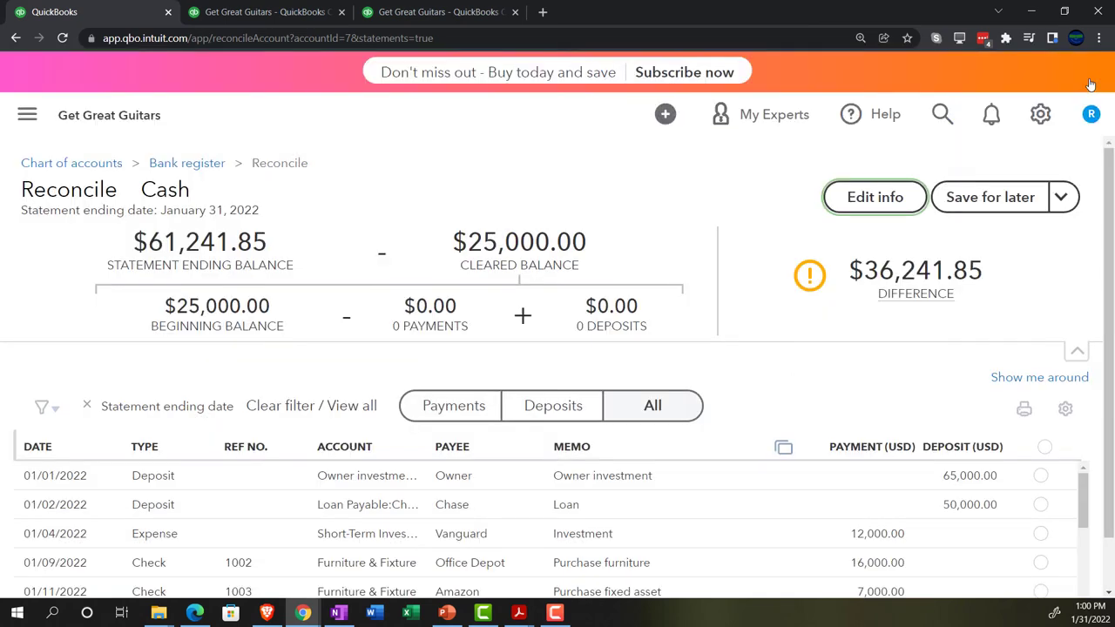
{"action": "left_click", "coordinate": [1092, 77]}
{"action": "left_click", "coordinate": [1063, 200]}
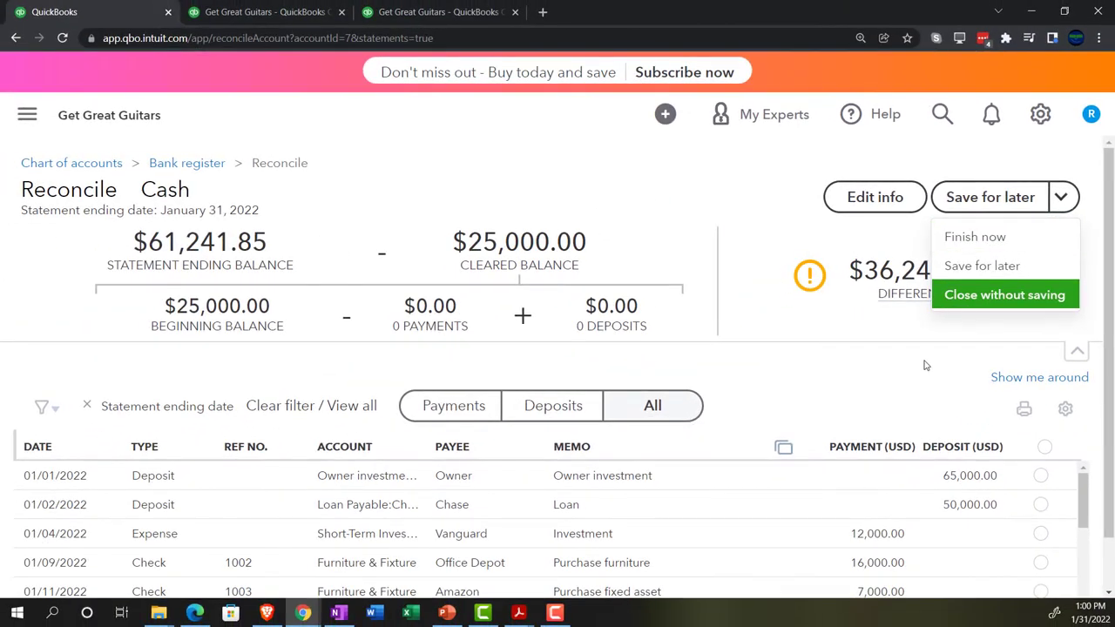
{"action": "left_click", "coordinate": [898, 390]}
{"action": "mouse_move", "coordinate": [993, 262]}
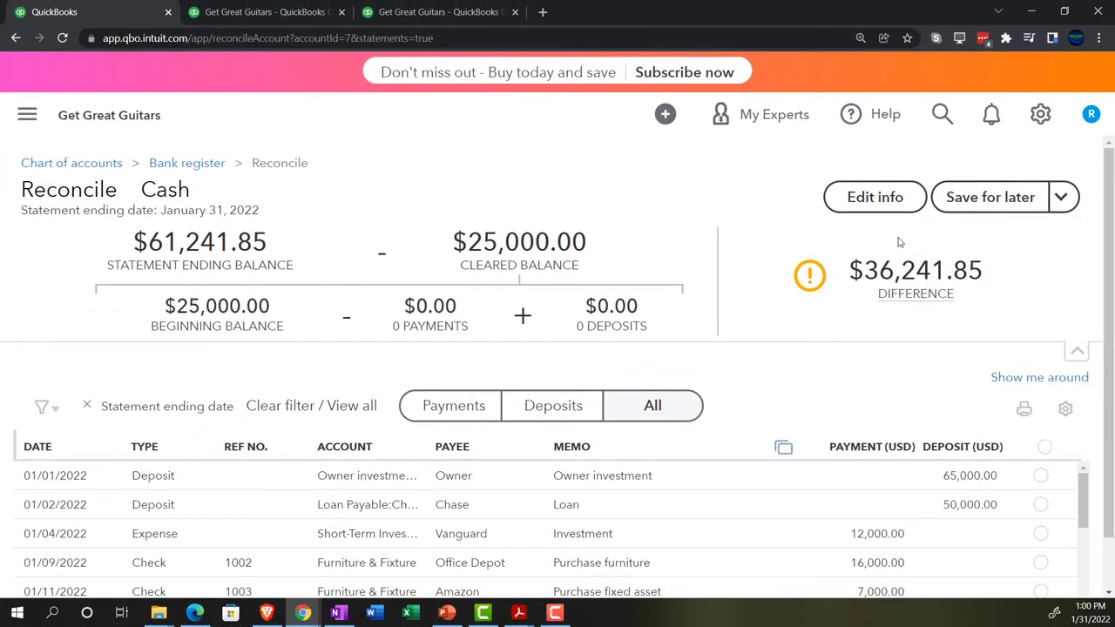
{"action": "mouse_move", "coordinate": [853, 263]}
- Collapse the reconciliation balance summary, check the transactions in Bank Stmt Jan.pdf in Acrobat Reader, and return to Chrome
{"action": "left_click", "coordinate": [1077, 356]}
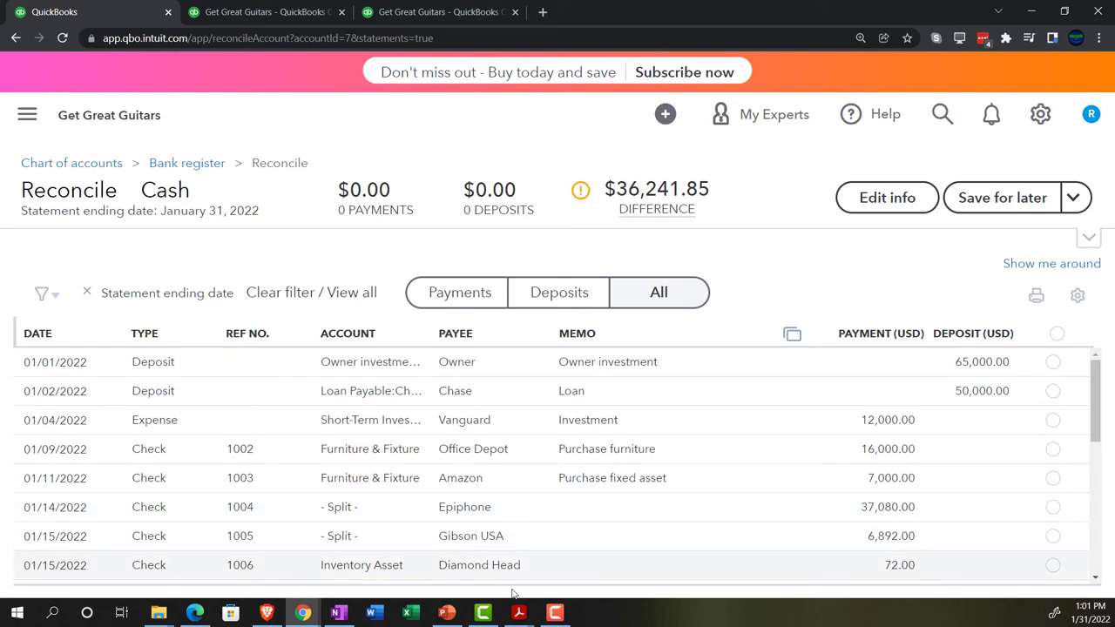
{"action": "mouse_move", "coordinate": [523, 618]}
{"action": "left_click", "coordinate": [438, 545]}
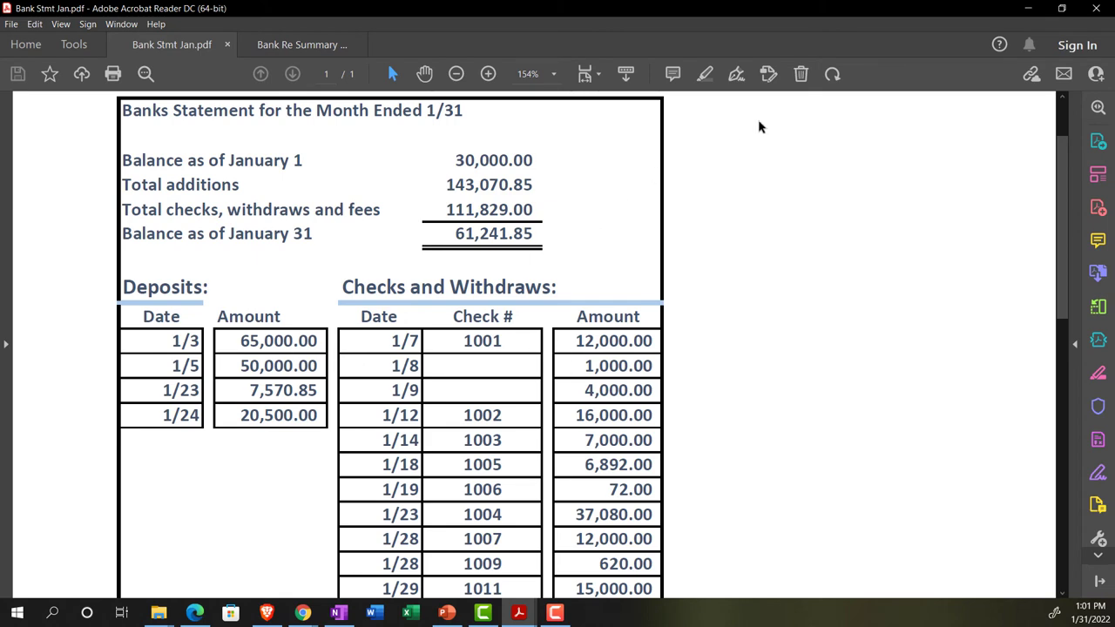
{"action": "left_click", "coordinate": [1029, 9]}
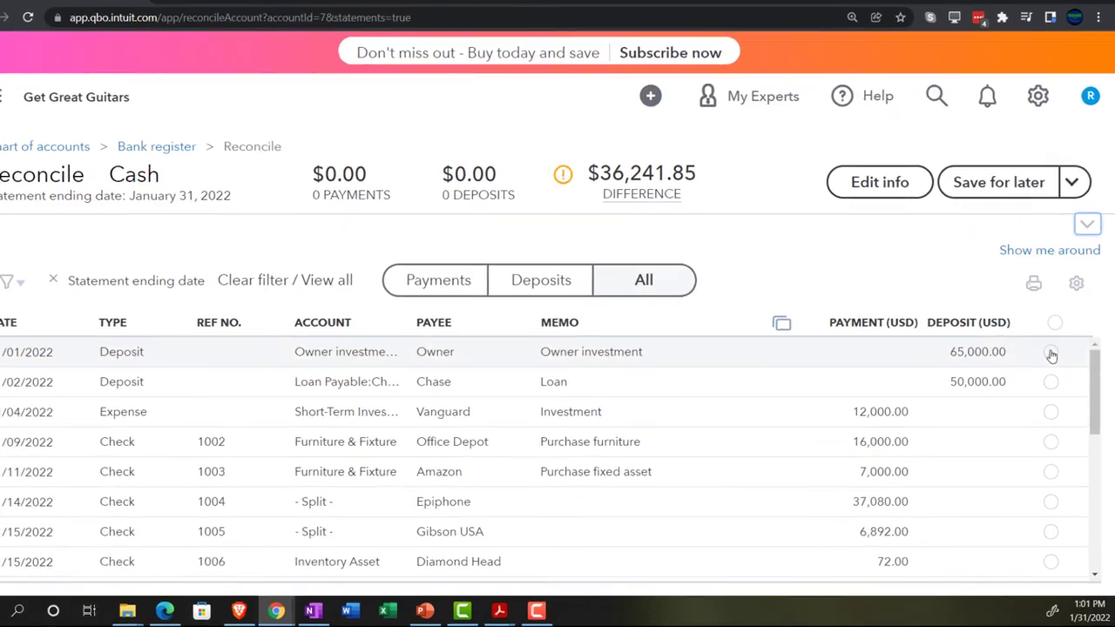
- Mark the 65,000.00 owner investment deposit as cleared, and unmark it again
{"action": "left_click", "coordinate": [1054, 362]}
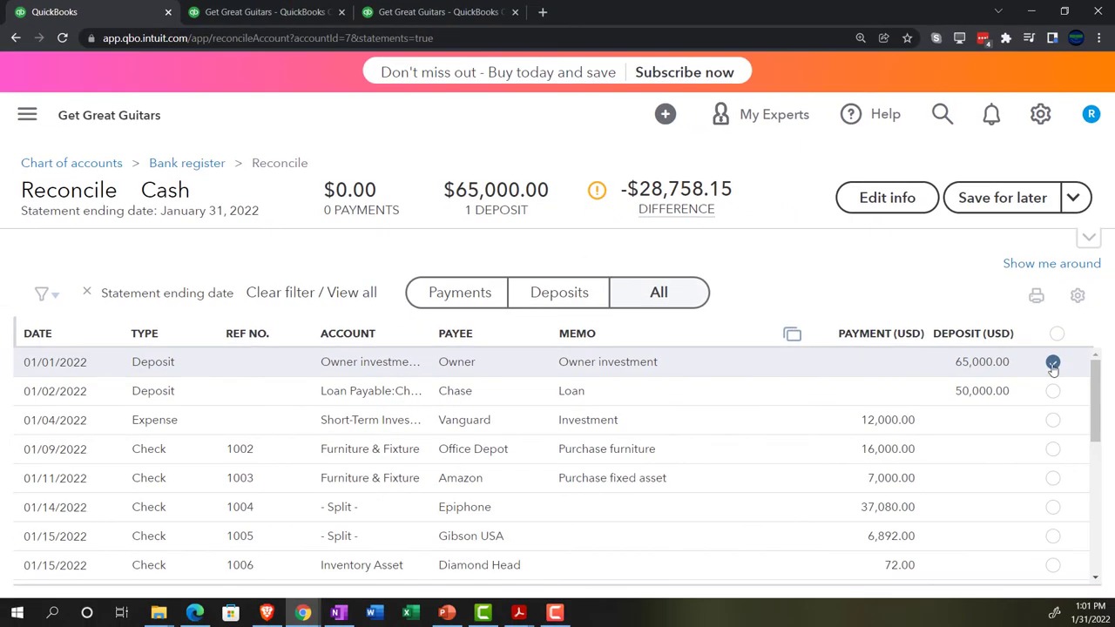
{"action": "left_click", "coordinate": [1054, 362]}
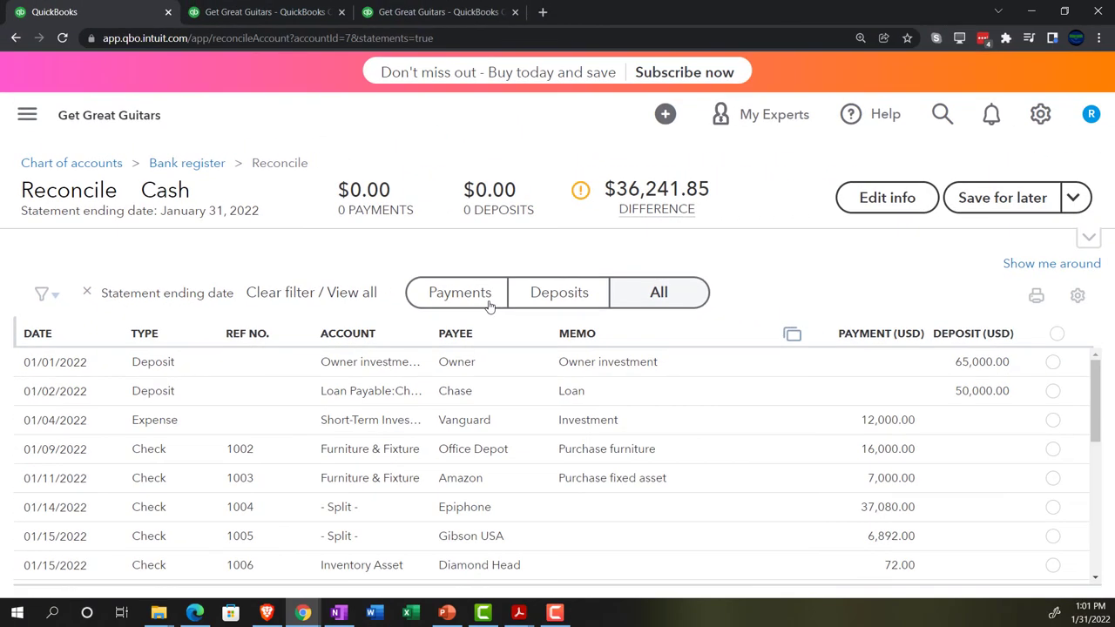
- Examine the transaction list's filter fields and the cleared status choices, and close the filter without applying anything
{"action": "left_click", "coordinate": [54, 297]}
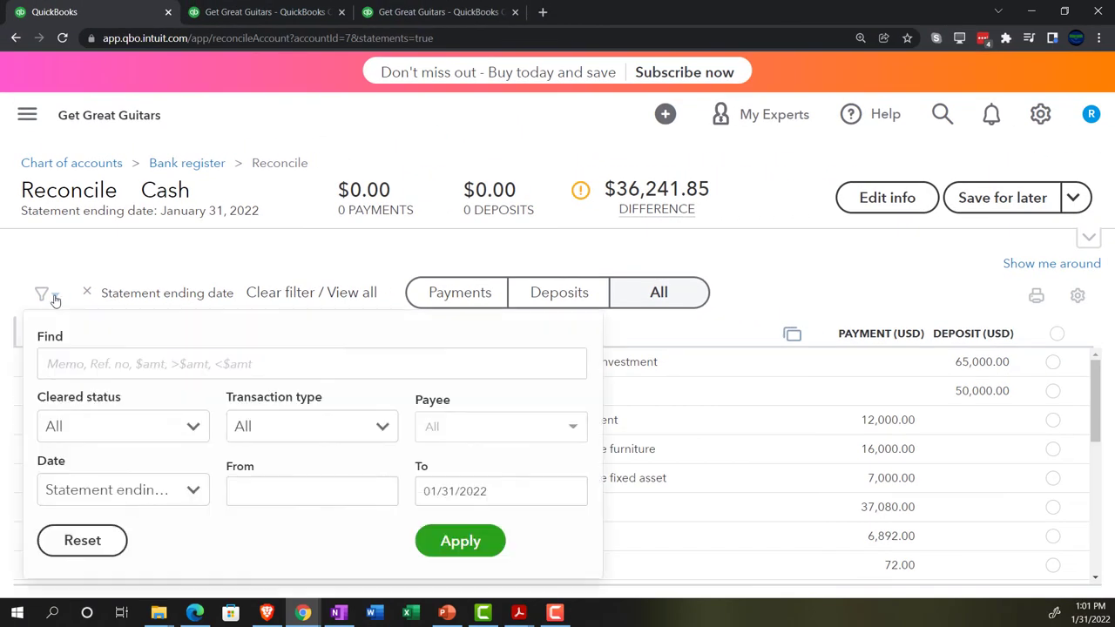
{"action": "left_click", "coordinate": [69, 355]}
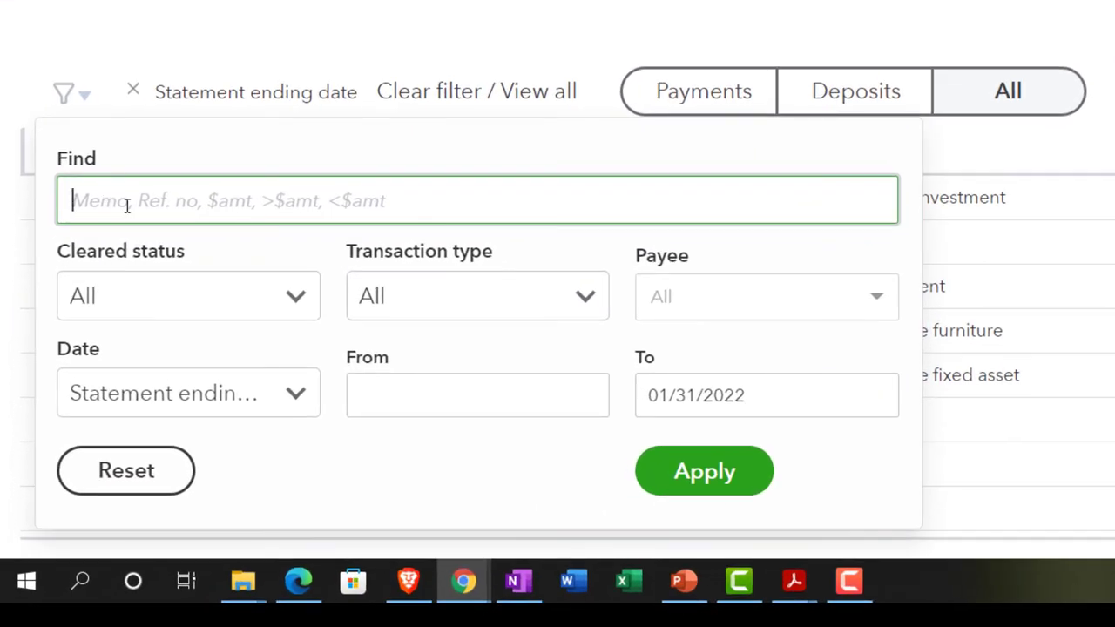
{"action": "left_click", "coordinate": [294, 303]}
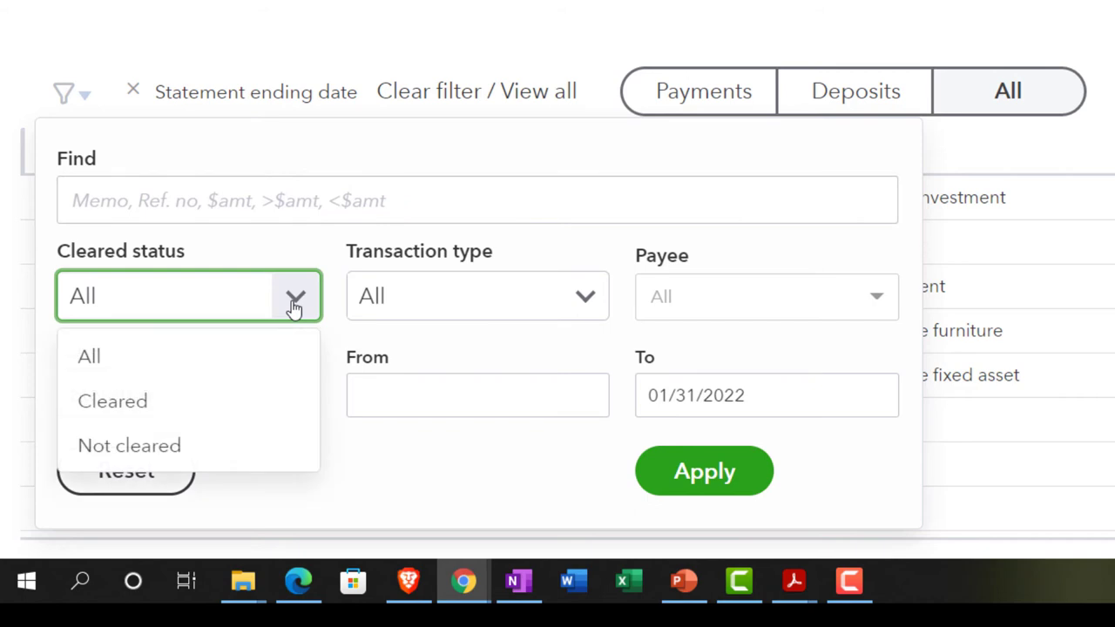
{"action": "left_click", "coordinate": [295, 302]}
{"action": "key", "text": "Escape"}
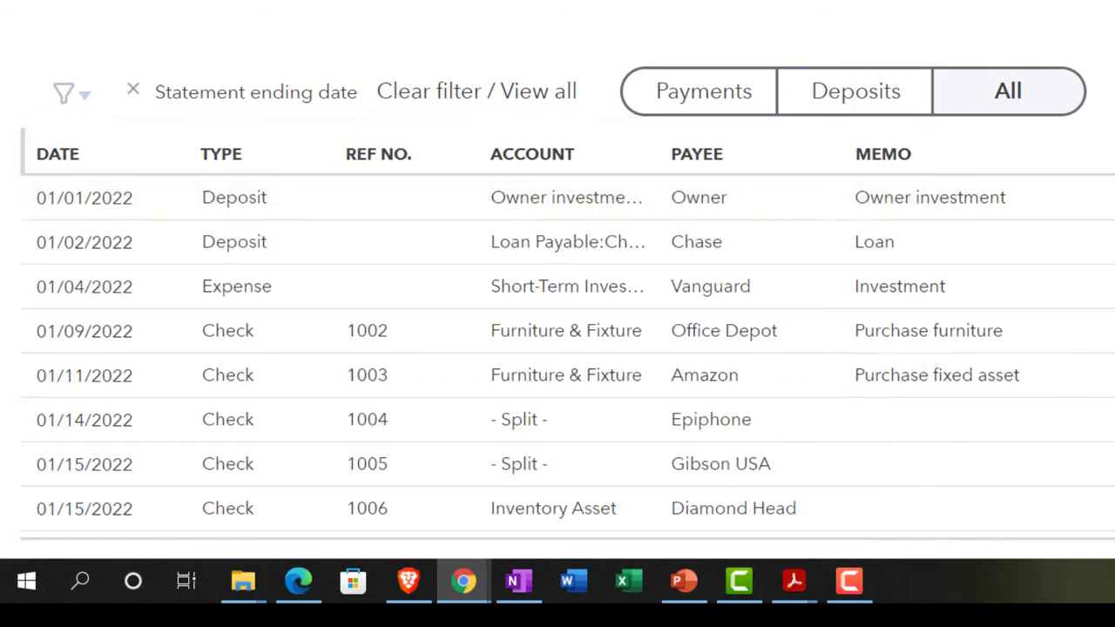
- Filter the reconciliation's transaction list to show only items with the Cleared status
{"action": "left_click", "coordinate": [87, 96]}
{"action": "left_click", "coordinate": [294, 297]}
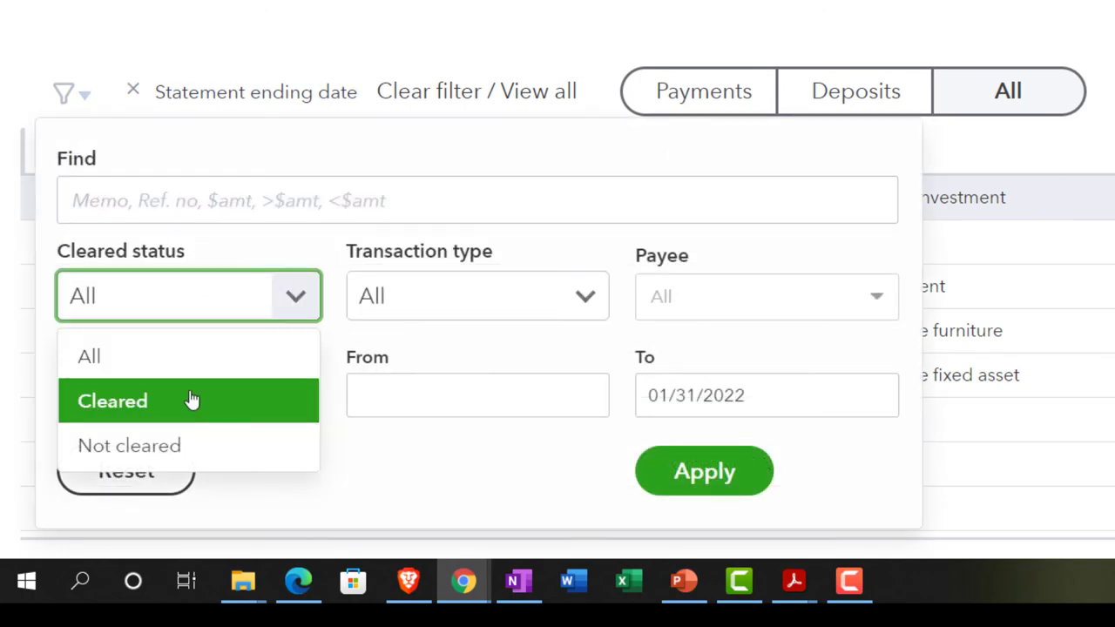
{"action": "left_click", "coordinate": [192, 400]}
{"action": "left_click", "coordinate": [697, 475]}
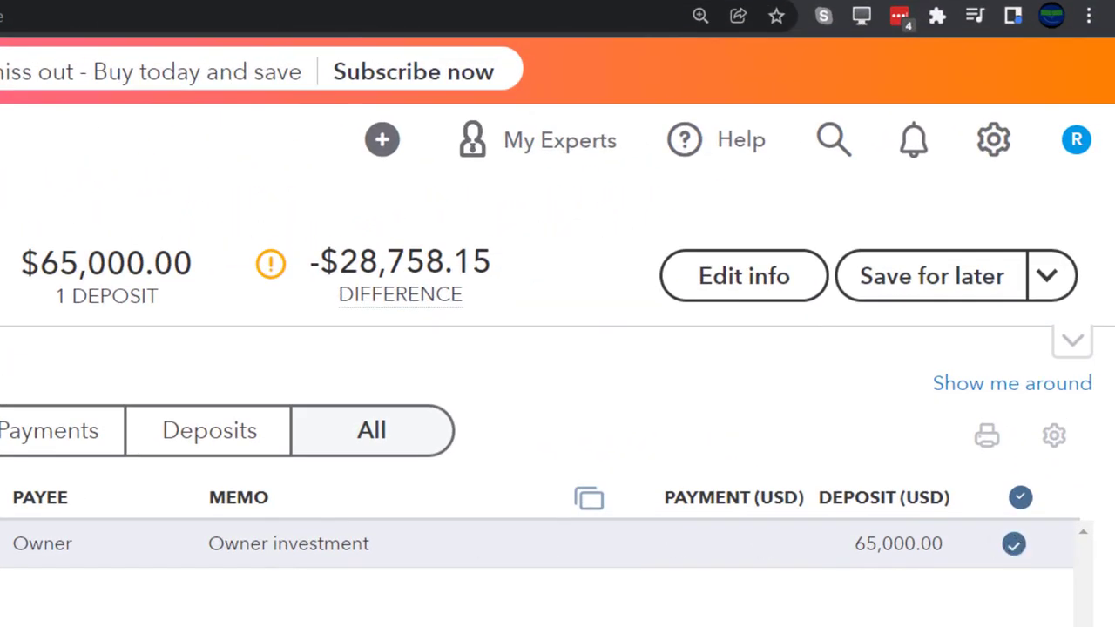
- Change the transaction list's filter to show only items with the Not cleared status
{"action": "left_click", "coordinate": [45, 294]}
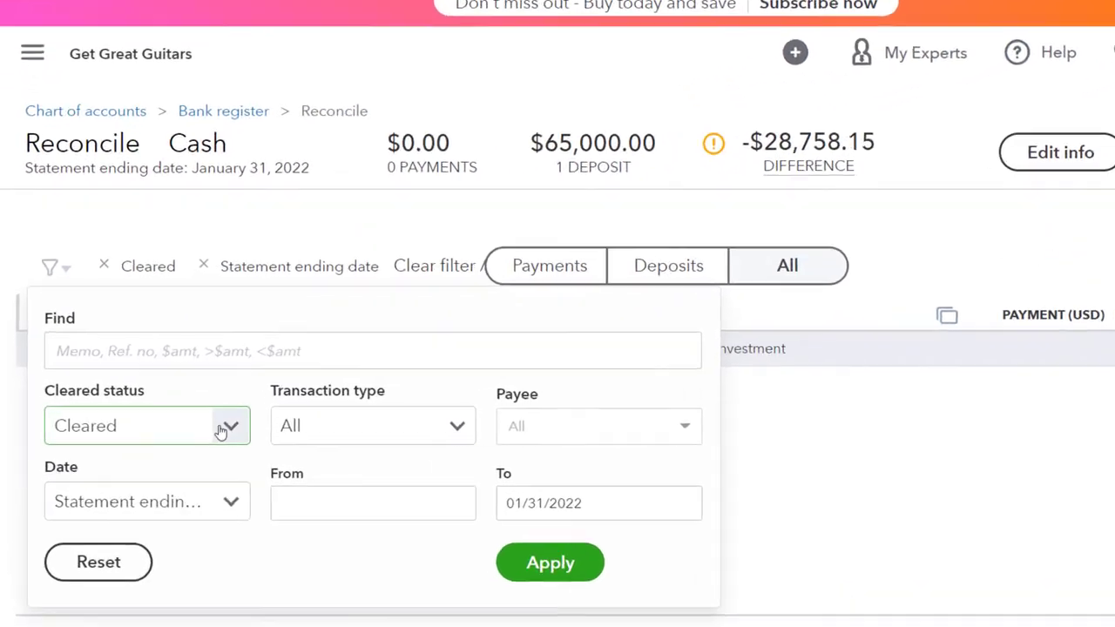
{"action": "left_click", "coordinate": [218, 428]}
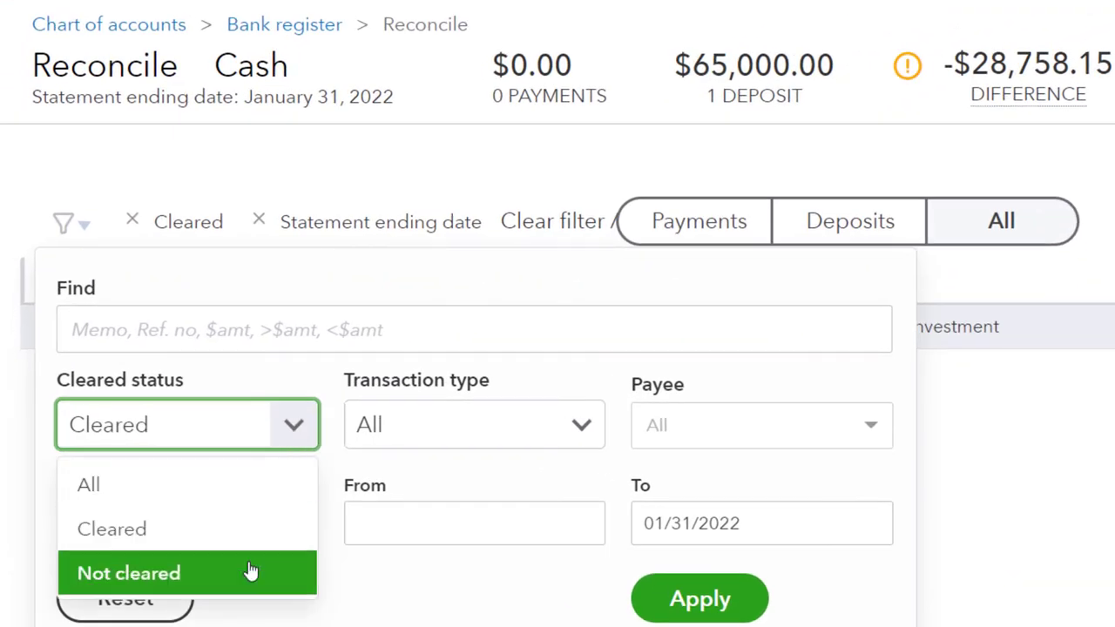
{"action": "left_click", "coordinate": [250, 572]}
{"action": "left_click", "coordinate": [684, 601]}
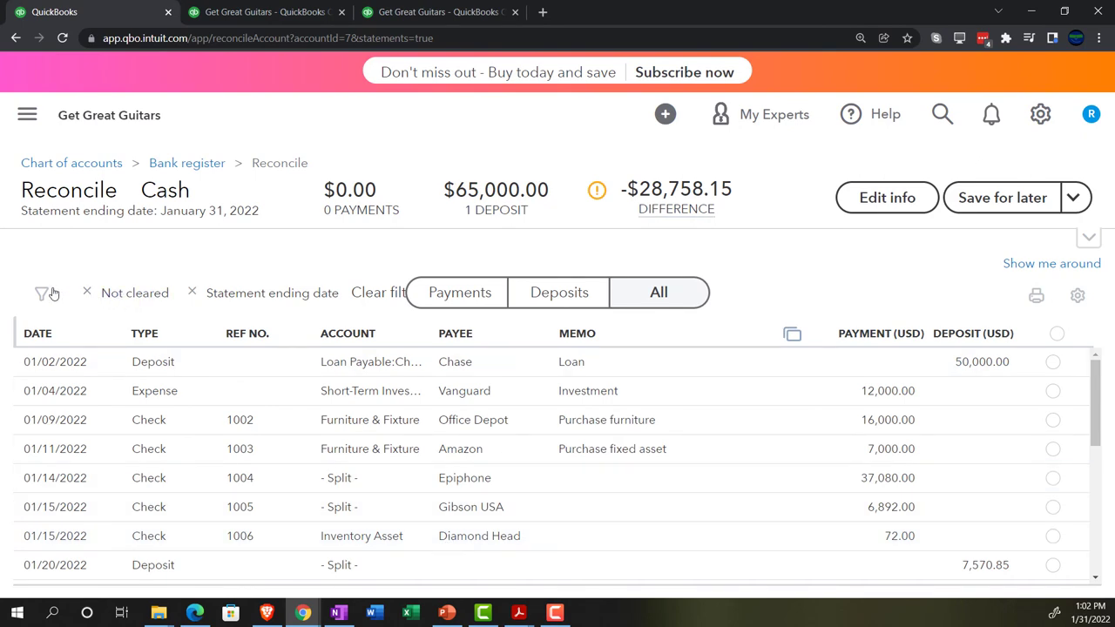
- Examine the filter's cleared status, transaction type, payee and date choices, close it without applying, and look through the uncleared transactions
{"action": "left_click", "coordinate": [51, 294]}
{"action": "left_click", "coordinate": [193, 428]}
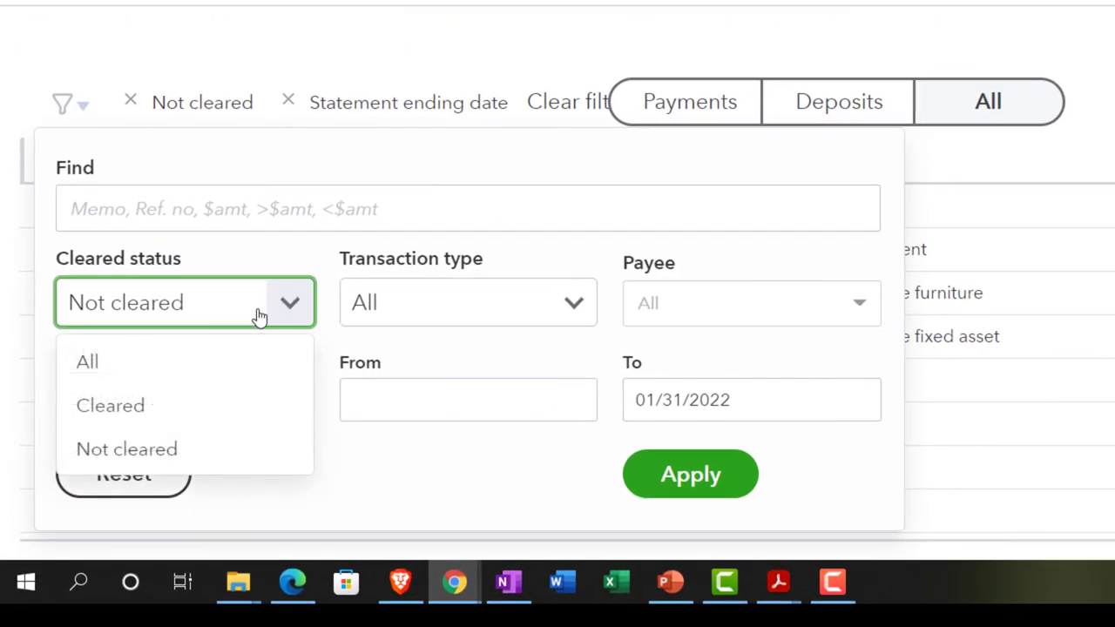
{"action": "left_click", "coordinate": [152, 360]}
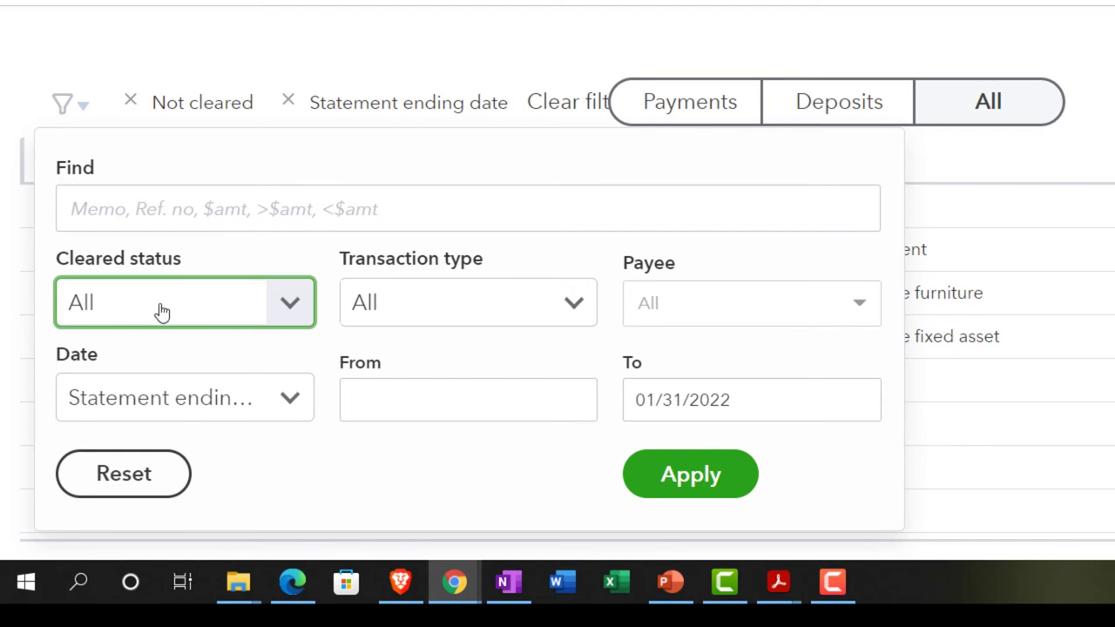
{"action": "left_click", "coordinate": [574, 305]}
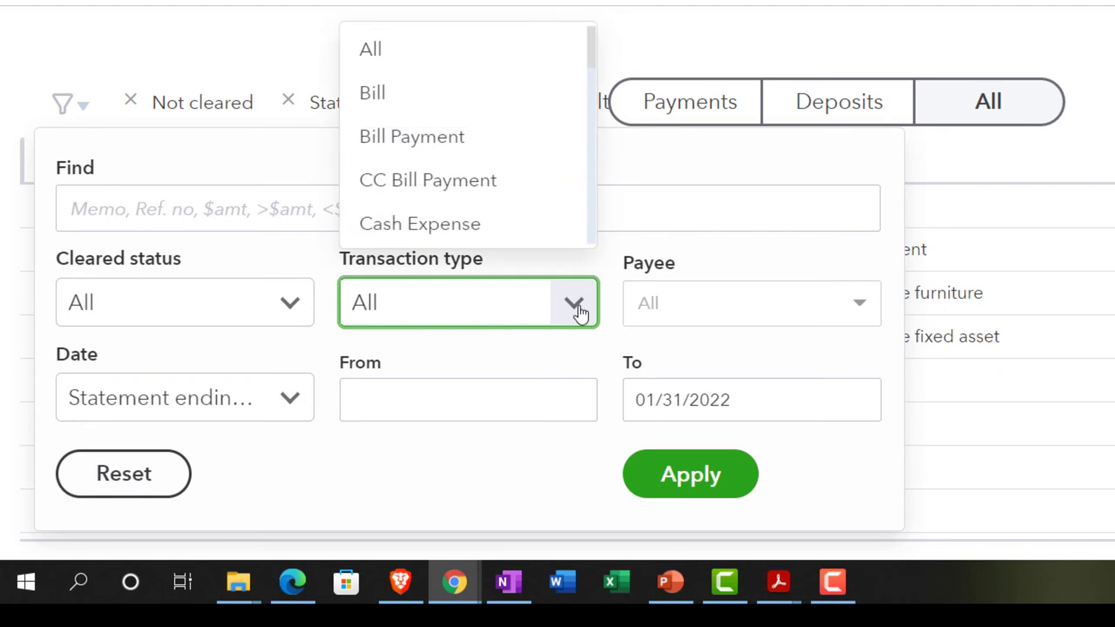
{"action": "left_click", "coordinate": [577, 307]}
{"action": "left_click", "coordinate": [857, 305]}
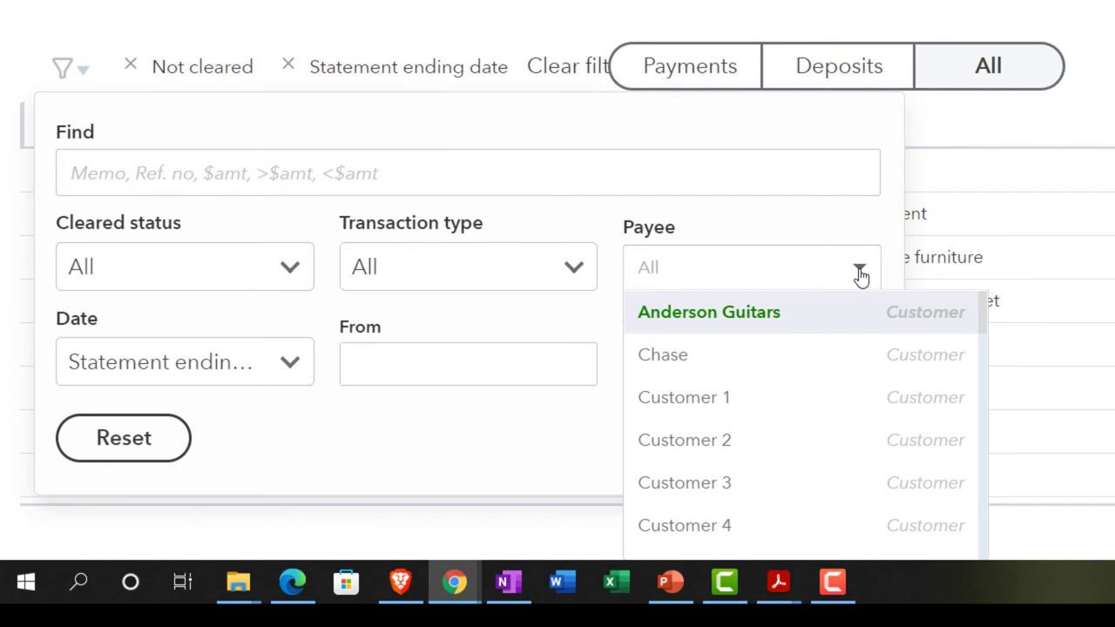
{"action": "left_click", "coordinate": [861, 275]}
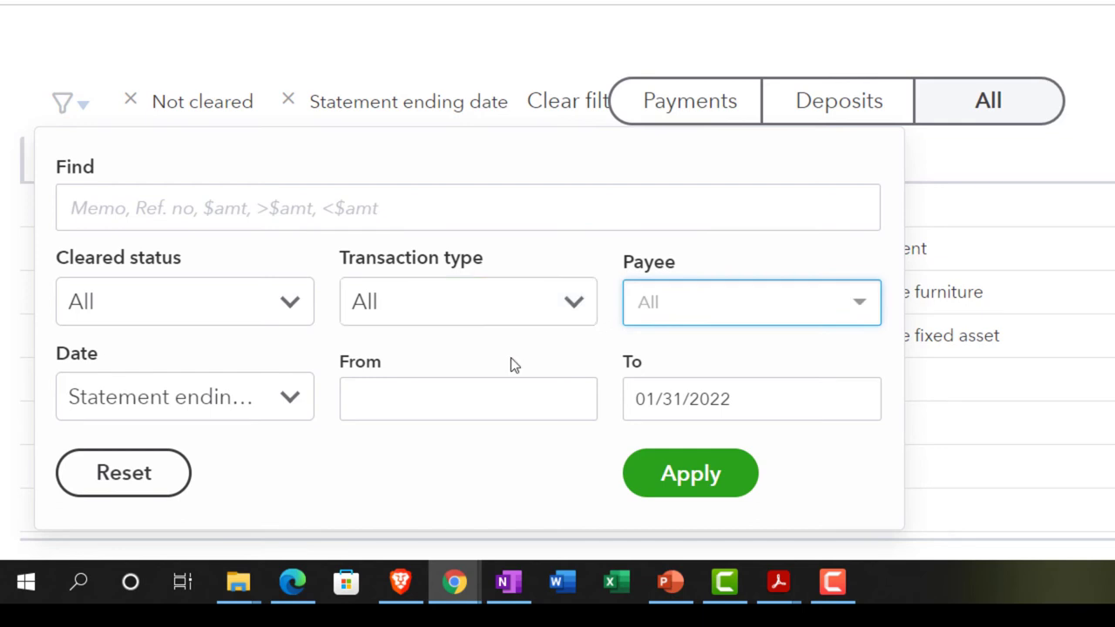
{"action": "left_click", "coordinate": [290, 399]}
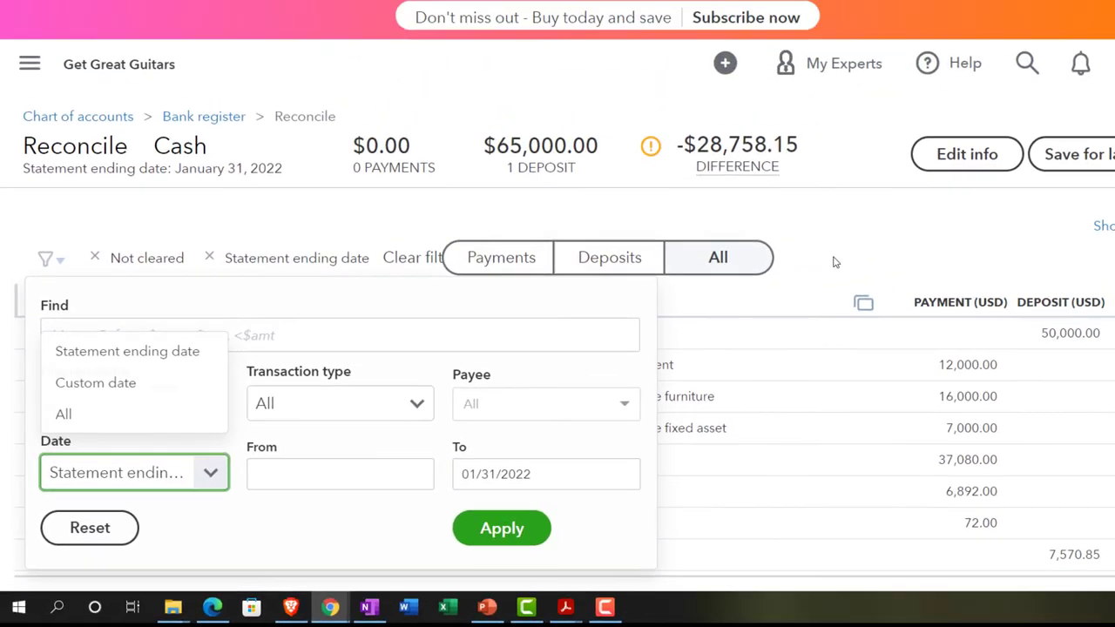
{"action": "left_click", "coordinate": [1106, 109]}
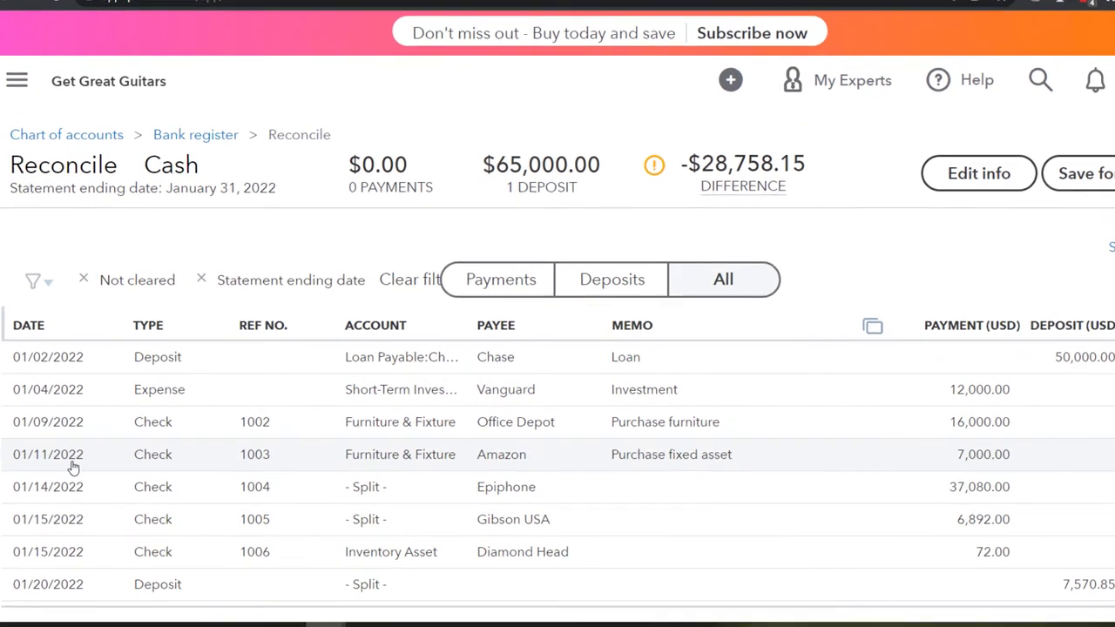
{"action": "scroll", "coordinate": [71, 471], "scroll_direction": "down", "scroll_amount": 5}
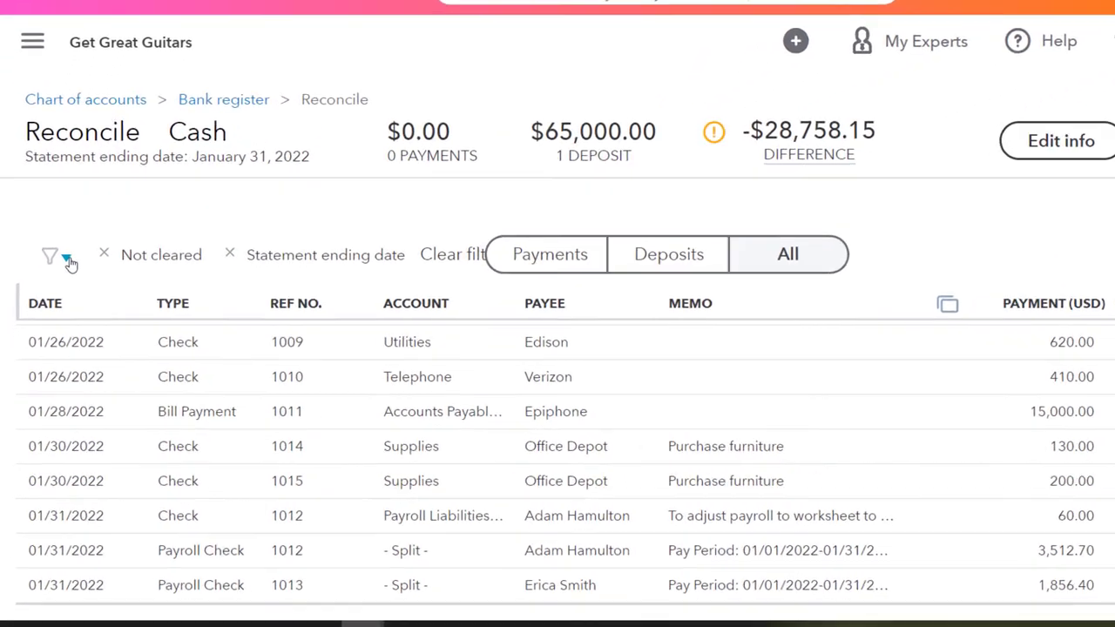
- Set the filter's date range to All and look through the uncleared transactions beyond the statement period
{"action": "left_click", "coordinate": [57, 297]}
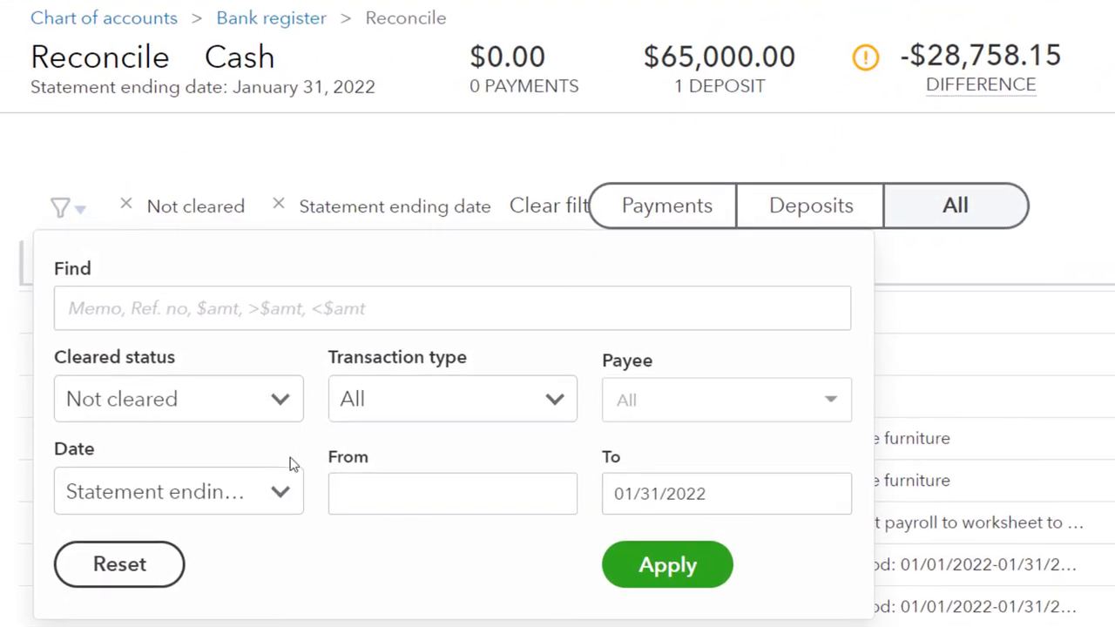
{"action": "left_click", "coordinate": [283, 501]}
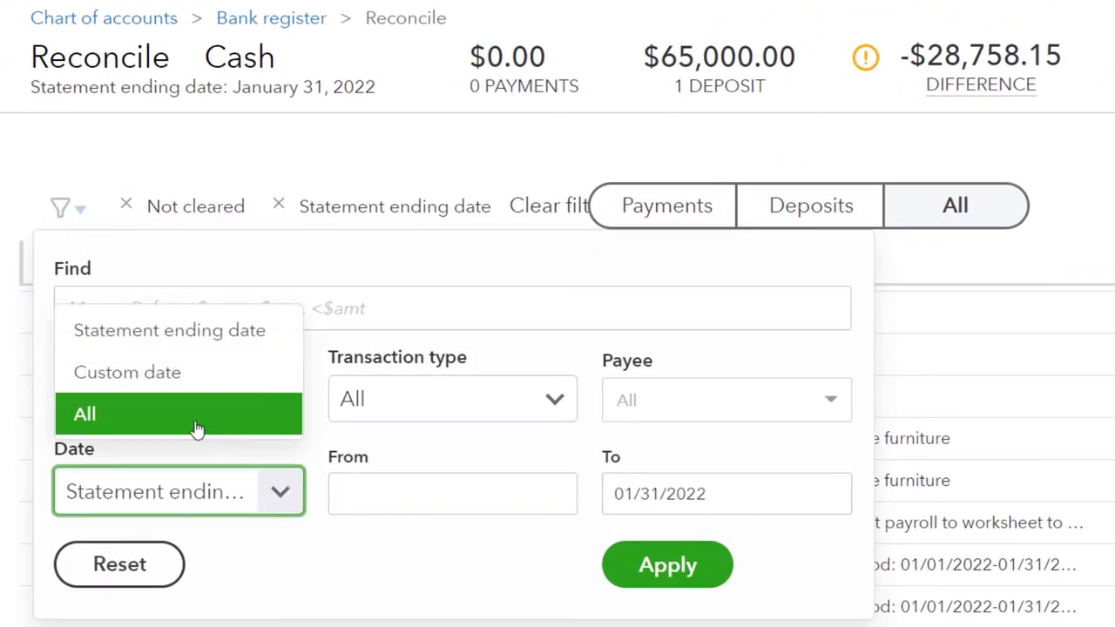
{"action": "left_click", "coordinate": [163, 420]}
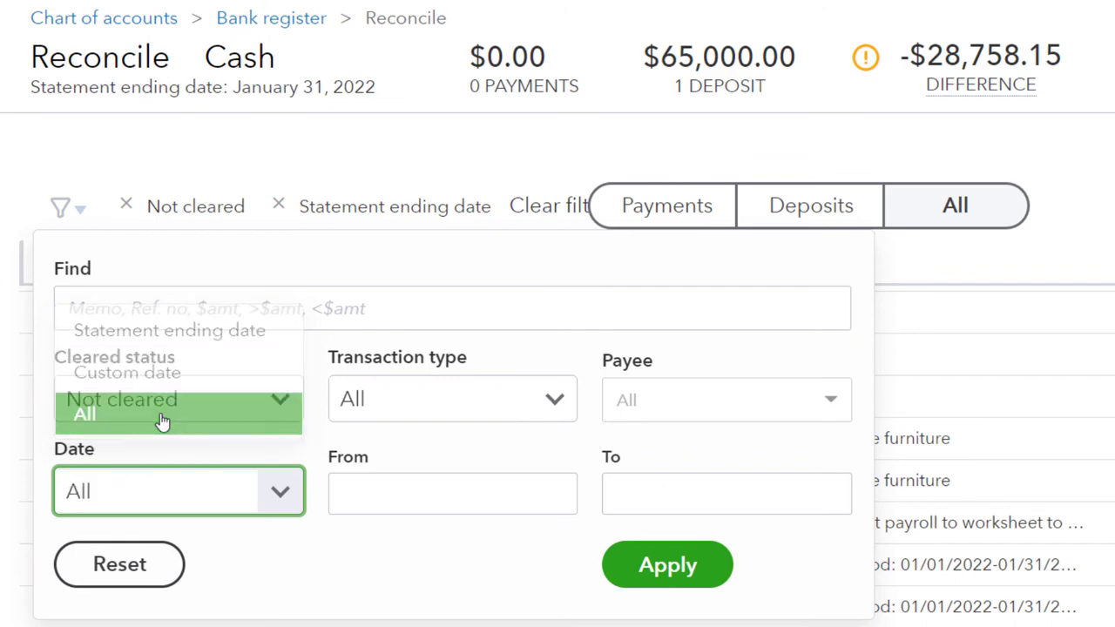
{"action": "left_click", "coordinate": [662, 568]}
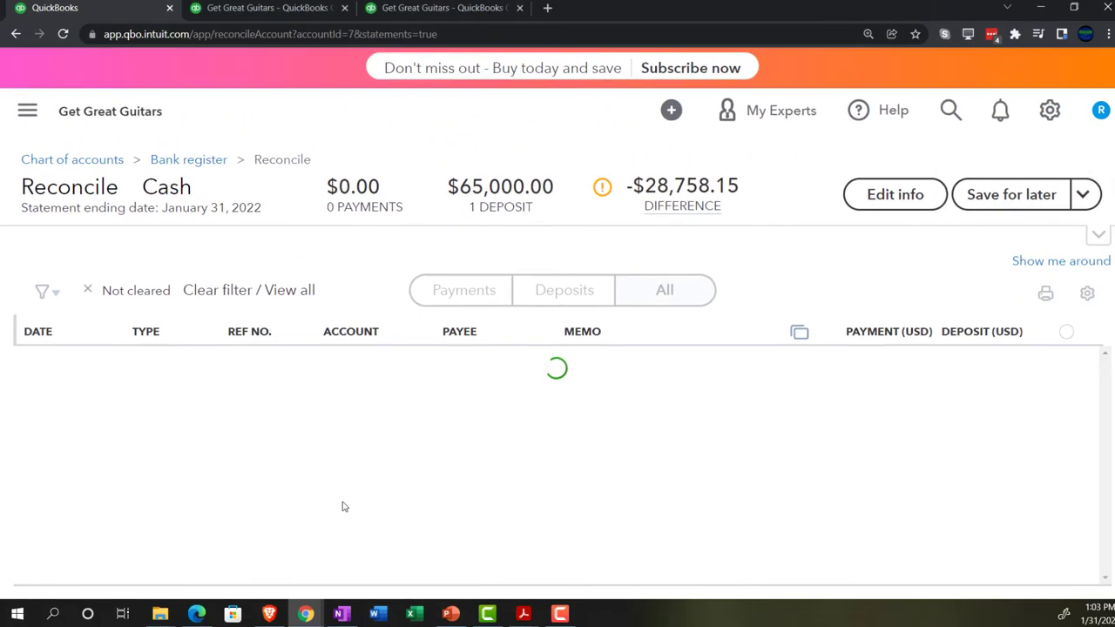
{"action": "scroll", "coordinate": [329, 496], "scroll_direction": "down", "scroll_amount": 10}
{"action": "scroll", "coordinate": [327, 494], "scroll_direction": "down", "scroll_amount": 5}
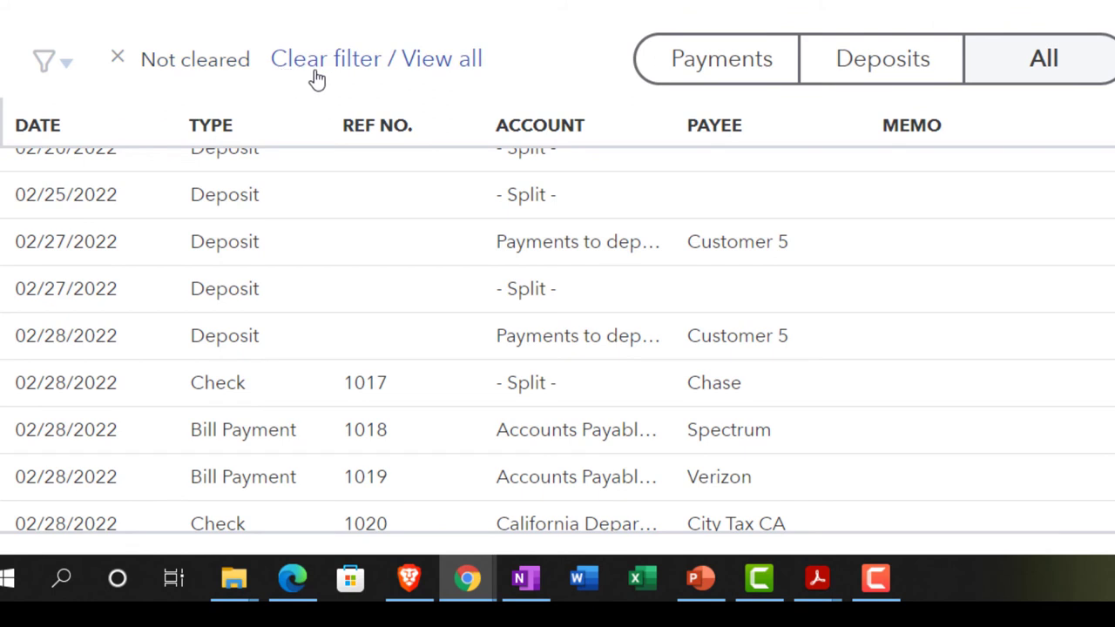
- Limit the uncleared transactions to the statement ending date of 01/31/2022 again and look through the list
{"action": "left_click", "coordinate": [69, 68]}
{"action": "left_click", "coordinate": [278, 384]}
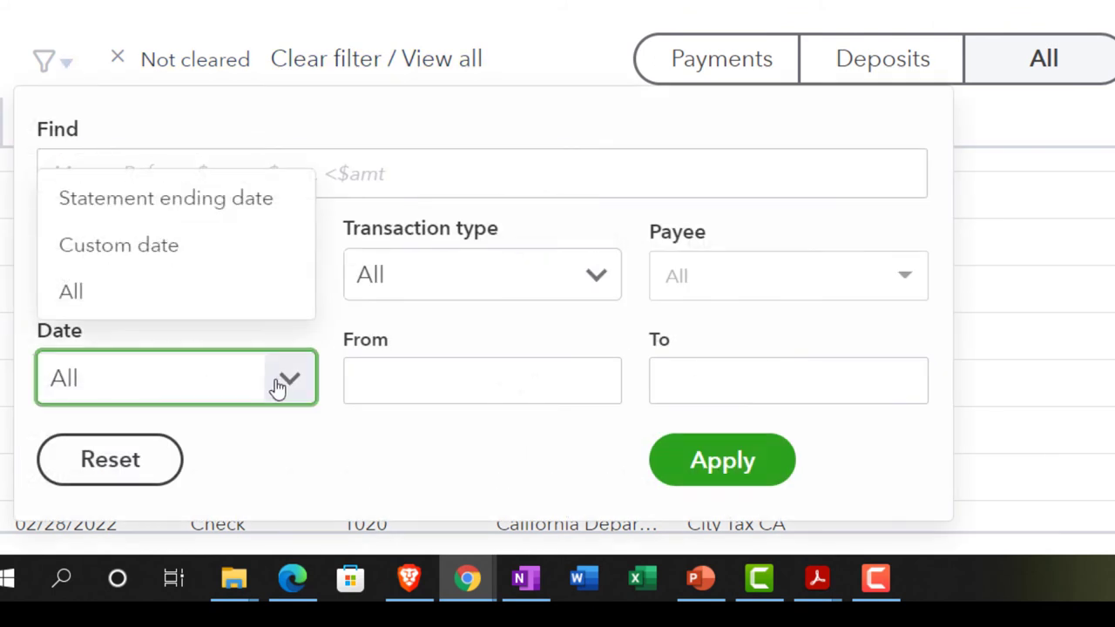
{"action": "left_click", "coordinate": [193, 211]}
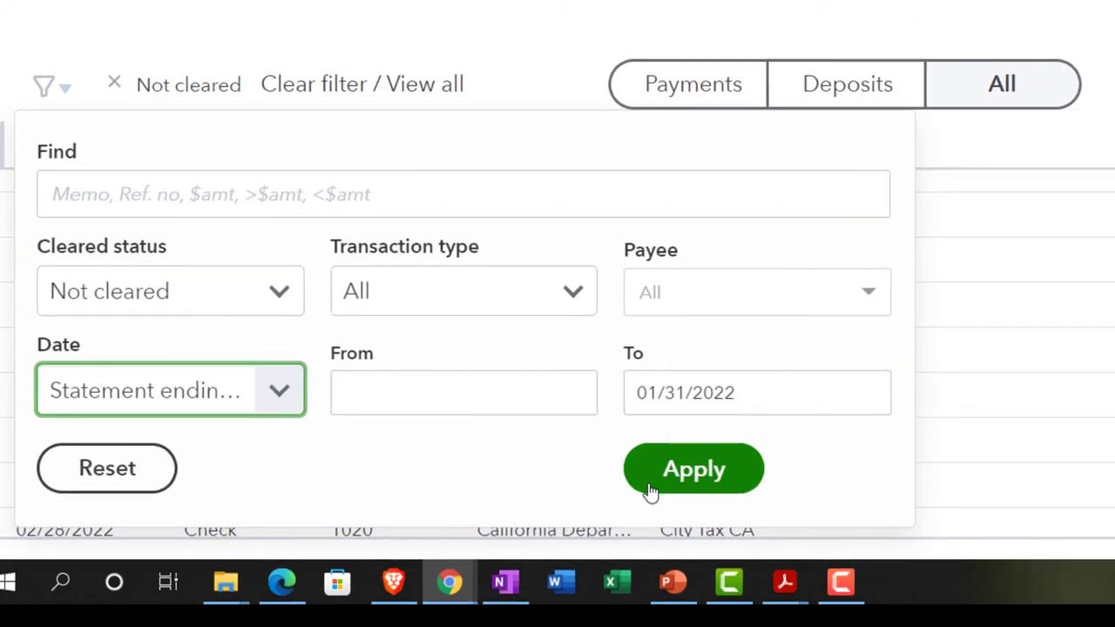
{"action": "left_click", "coordinate": [650, 490]}
{"action": "scroll", "coordinate": [469, 354], "scroll_direction": "down", "scroll_amount": 1}
{"action": "scroll", "coordinate": [316, 466], "scroll_direction": "down", "scroll_amount": 10}
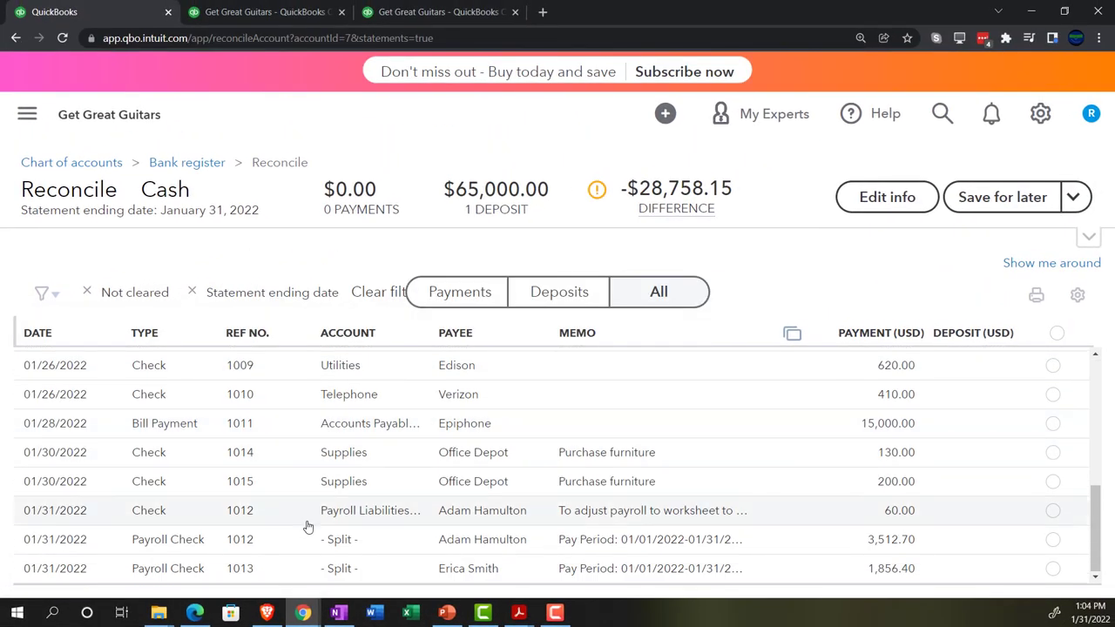
{"action": "scroll", "coordinate": [311, 536], "scroll_direction": "up", "scroll_amount": 10}
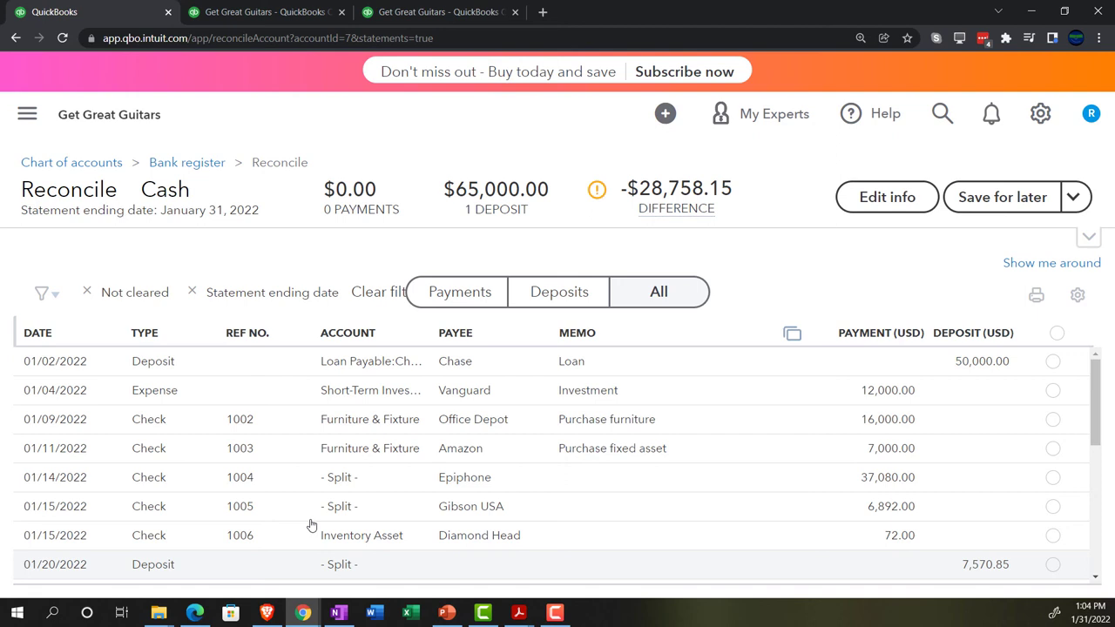
- Show only the payments, compare them with the checks and withdrawals in Bank Stmt Jan.pdf in Acrobat Reader, and return to Chrome
{"action": "left_click", "coordinate": [429, 296]}
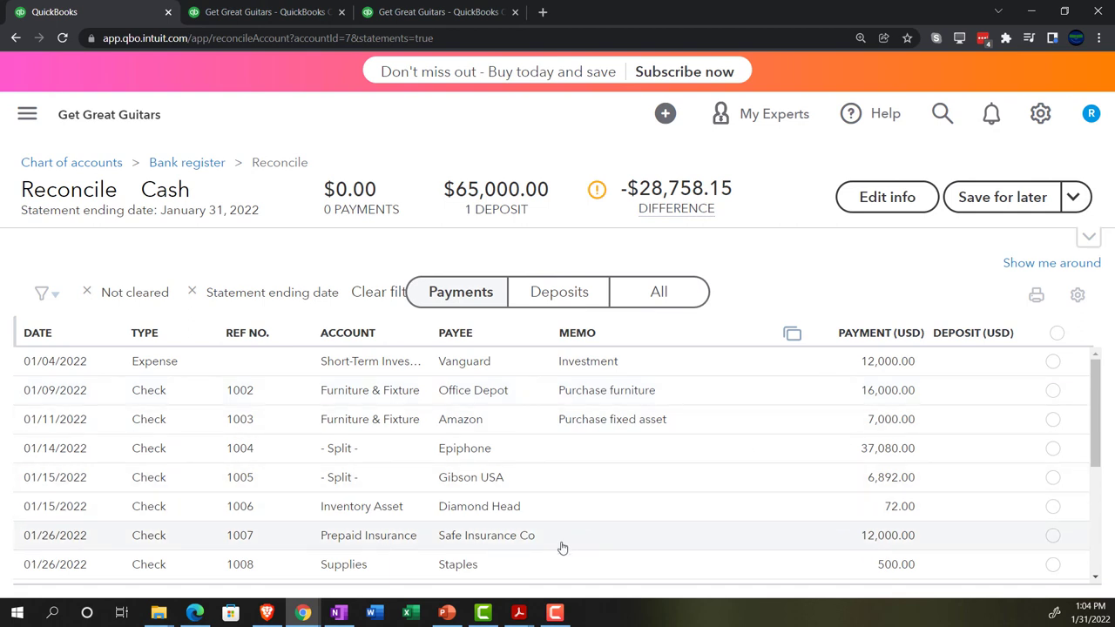
{"action": "mouse_move", "coordinate": [520, 620]}
{"action": "left_click", "coordinate": [453, 547]}
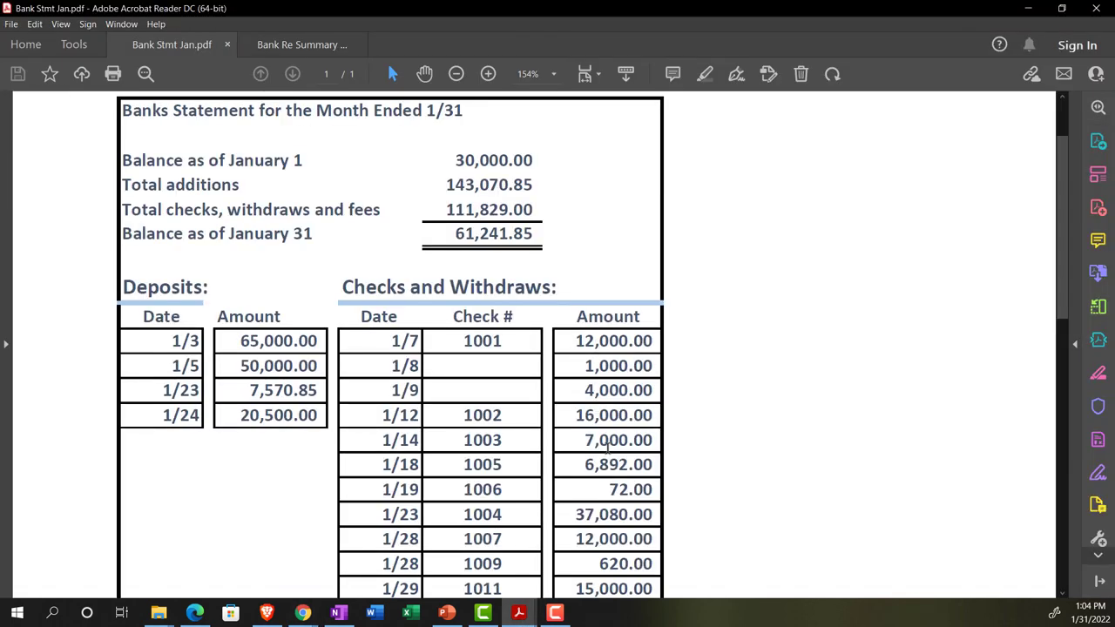
{"action": "left_click", "coordinate": [1028, 9]}
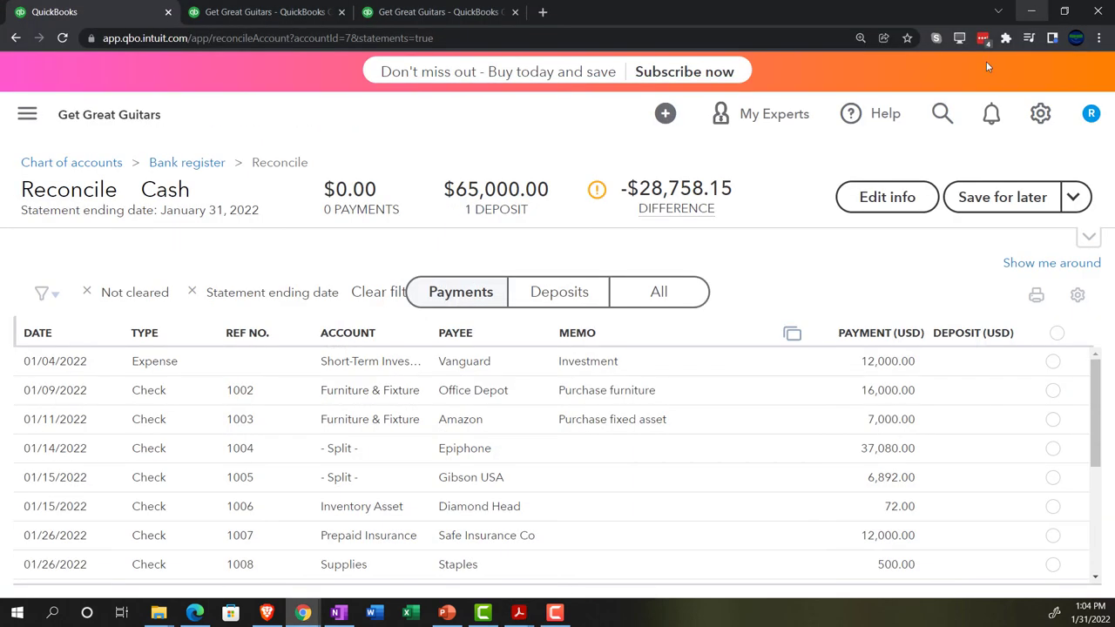
- Show only the deposits, compare them with the deposits in Bank Stmt Jan.pdf in Acrobat Reader, and return to Chrome
{"action": "left_click", "coordinate": [567, 292]}
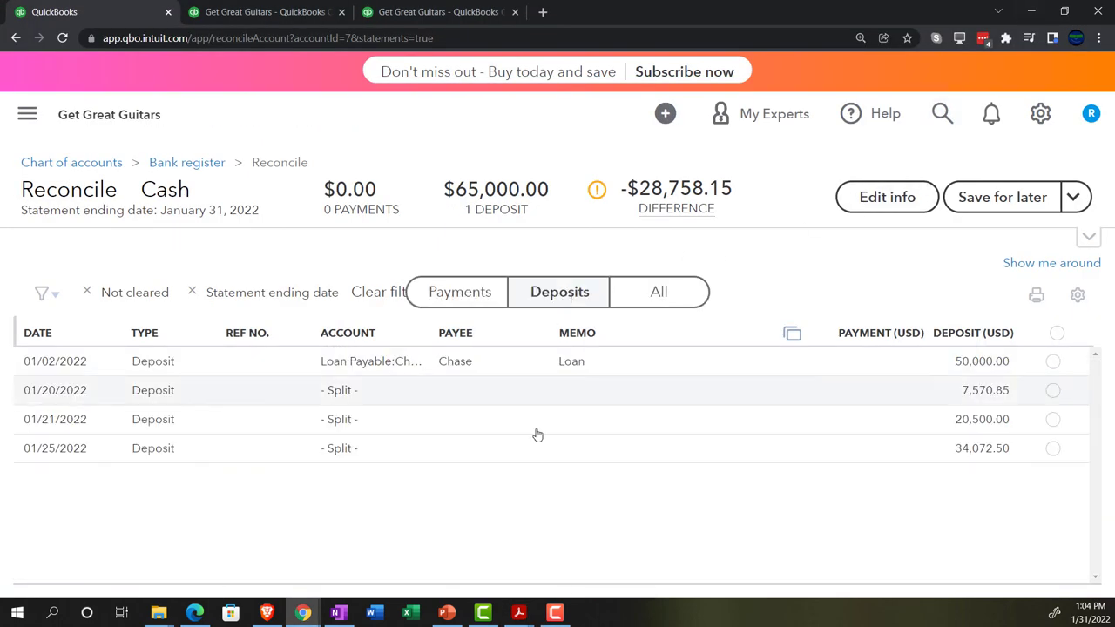
{"action": "left_click", "coordinate": [518, 612]}
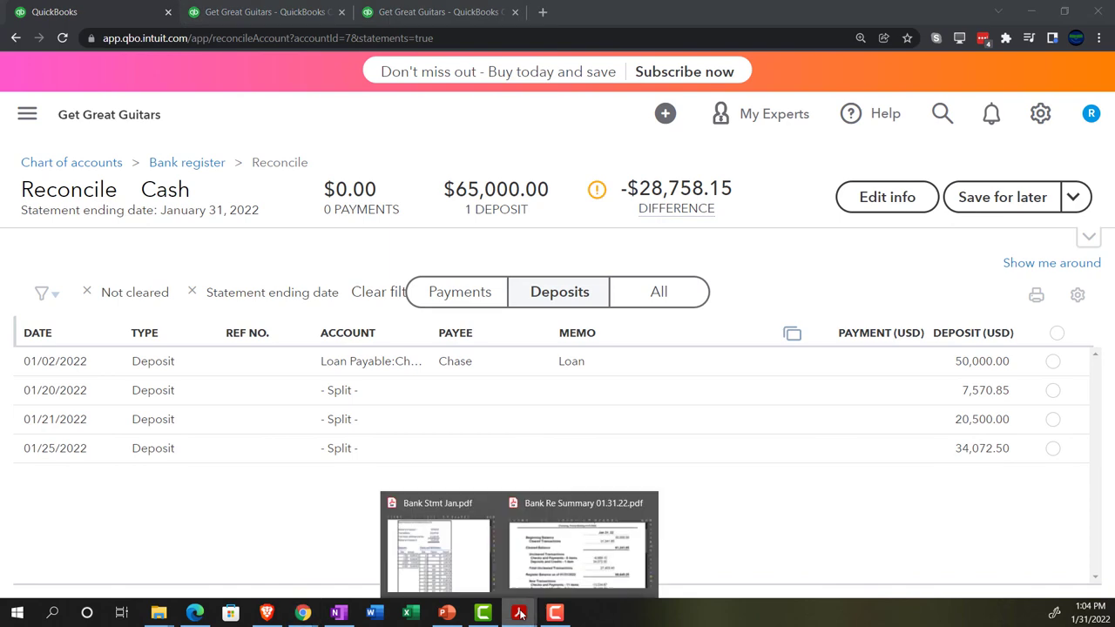
{"action": "left_click", "coordinate": [450, 573]}
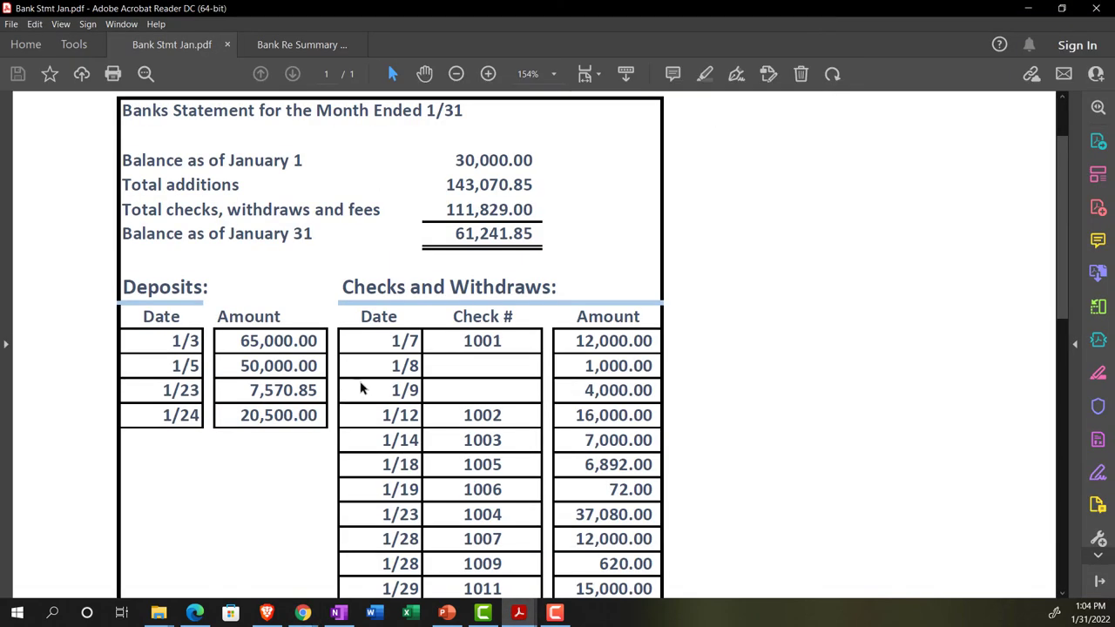
{"action": "left_click", "coordinate": [1028, 8]}
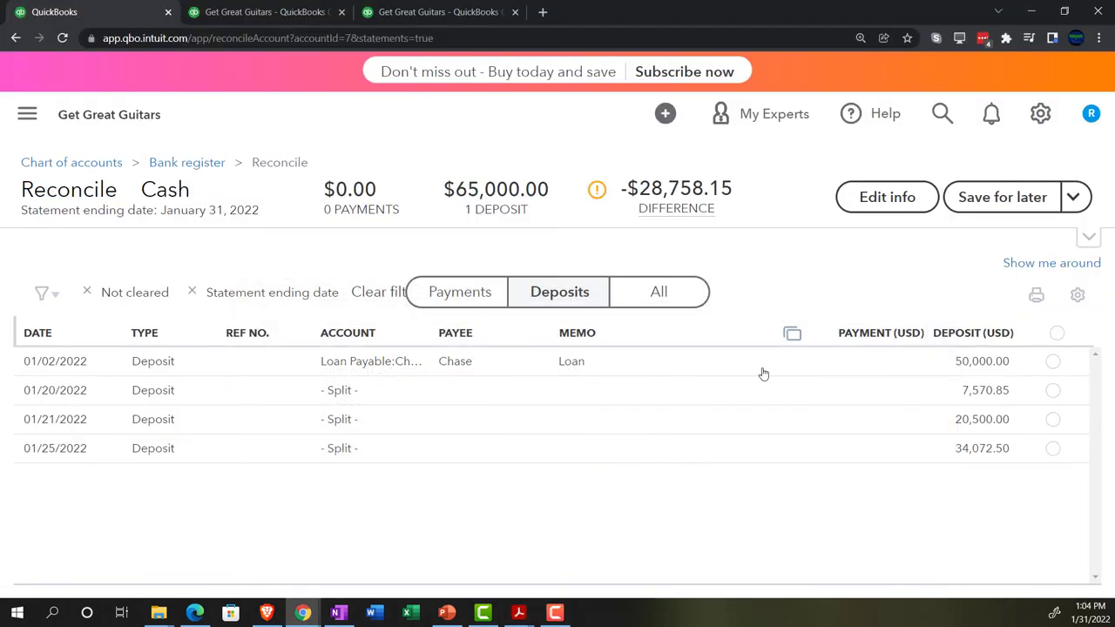
- Try sorting the deposits by type, sort by date in ascending order instead, and show all transactions again
{"action": "left_click", "coordinate": [180, 337]}
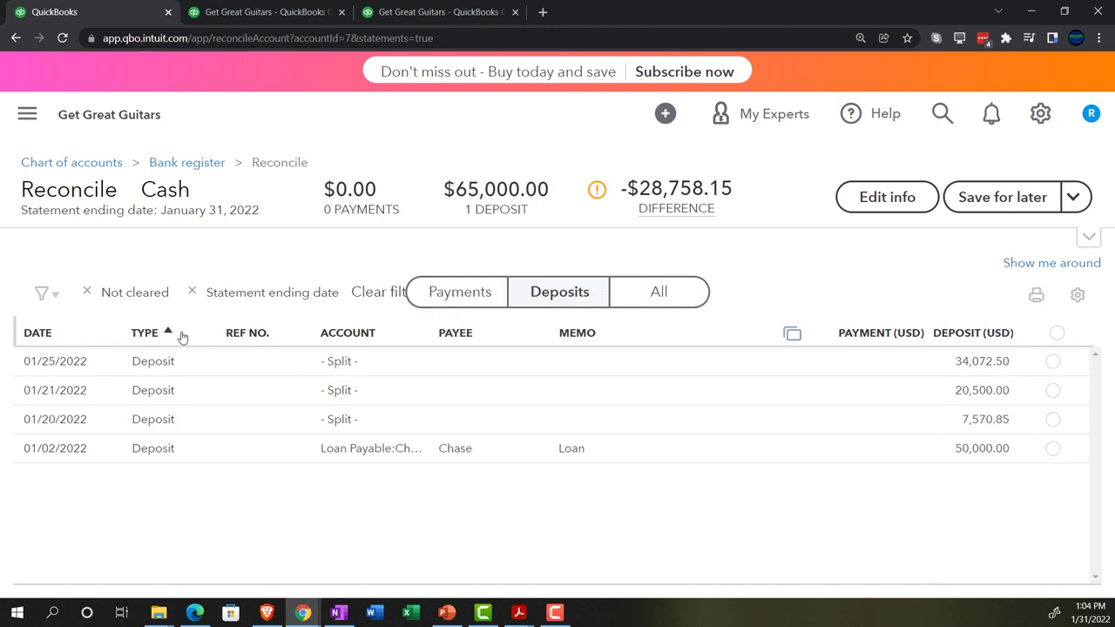
{"action": "left_click", "coordinate": [95, 337]}
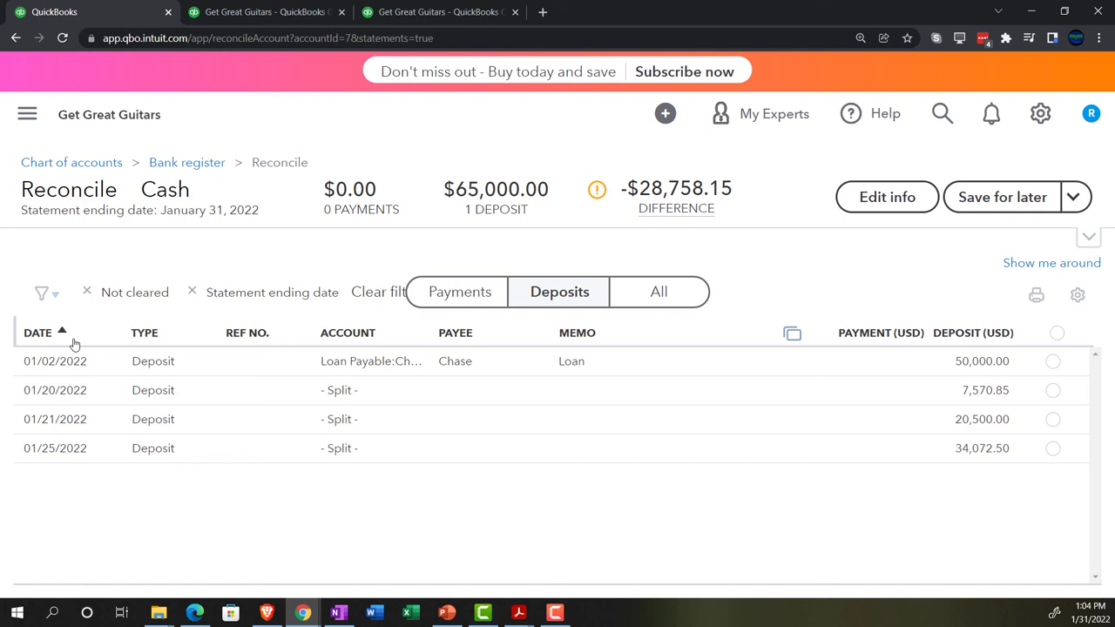
{"action": "left_click", "coordinate": [666, 294]}
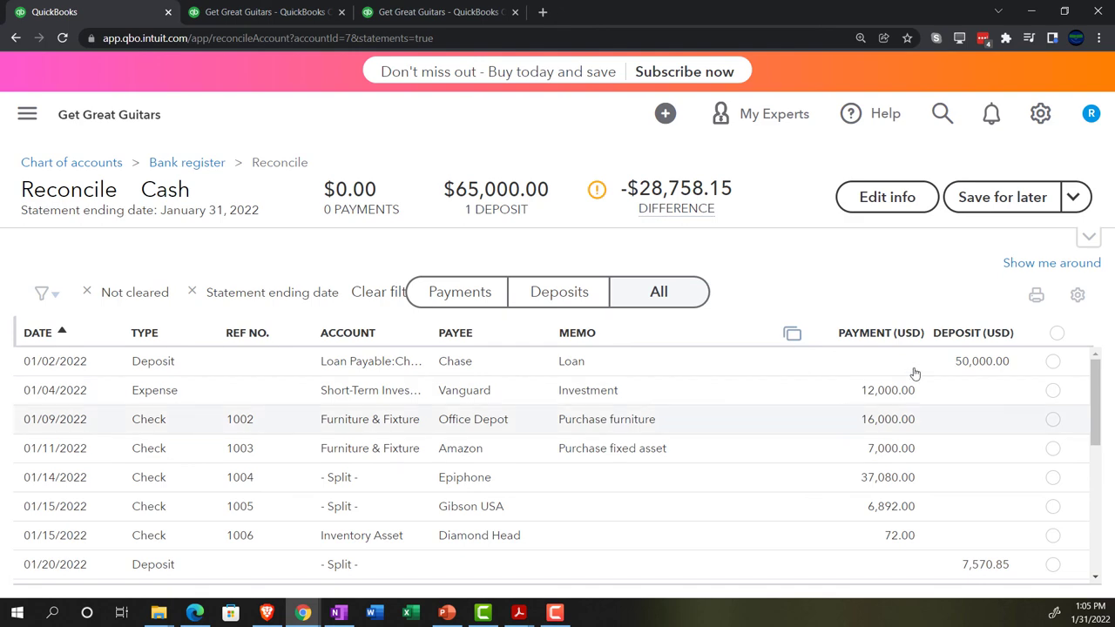
- Hide the Memo, Payee, Account and Ref no. columns in the transaction list
{"action": "left_click", "coordinate": [1078, 296]}
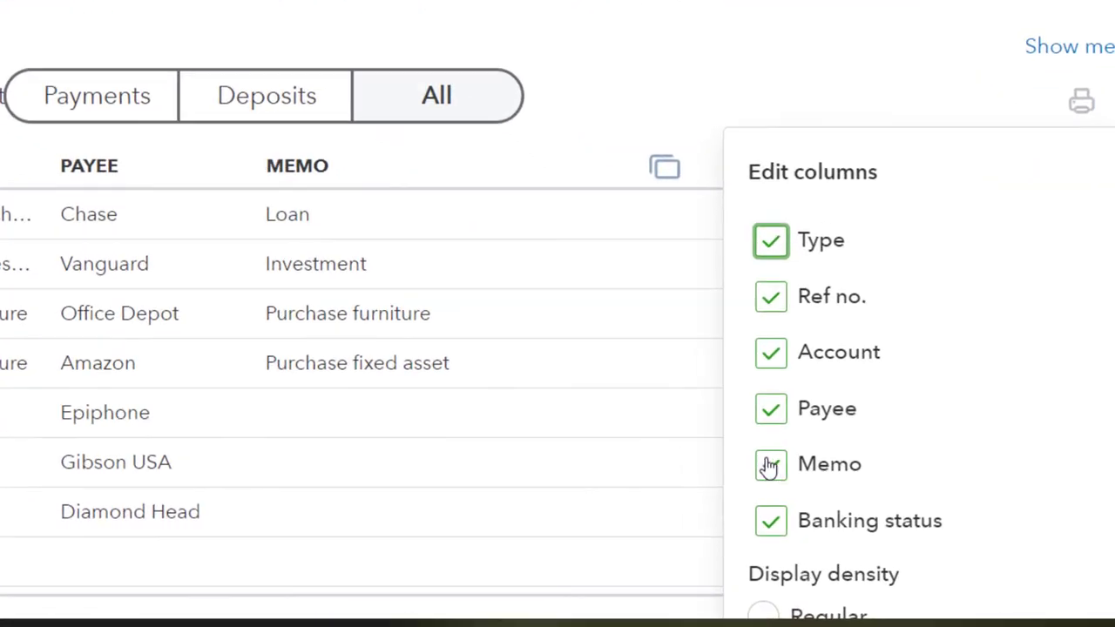
{"action": "left_click", "coordinate": [769, 466]}
{"action": "left_click", "coordinate": [772, 408]}
{"action": "left_click", "coordinate": [776, 357]}
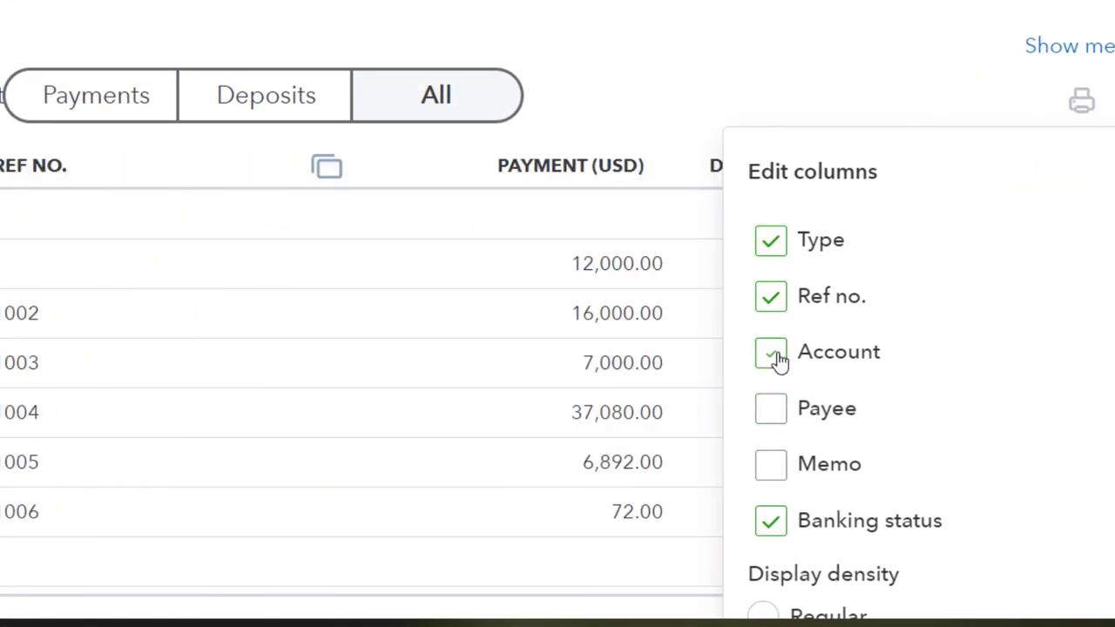
{"action": "left_click", "coordinate": [772, 300]}
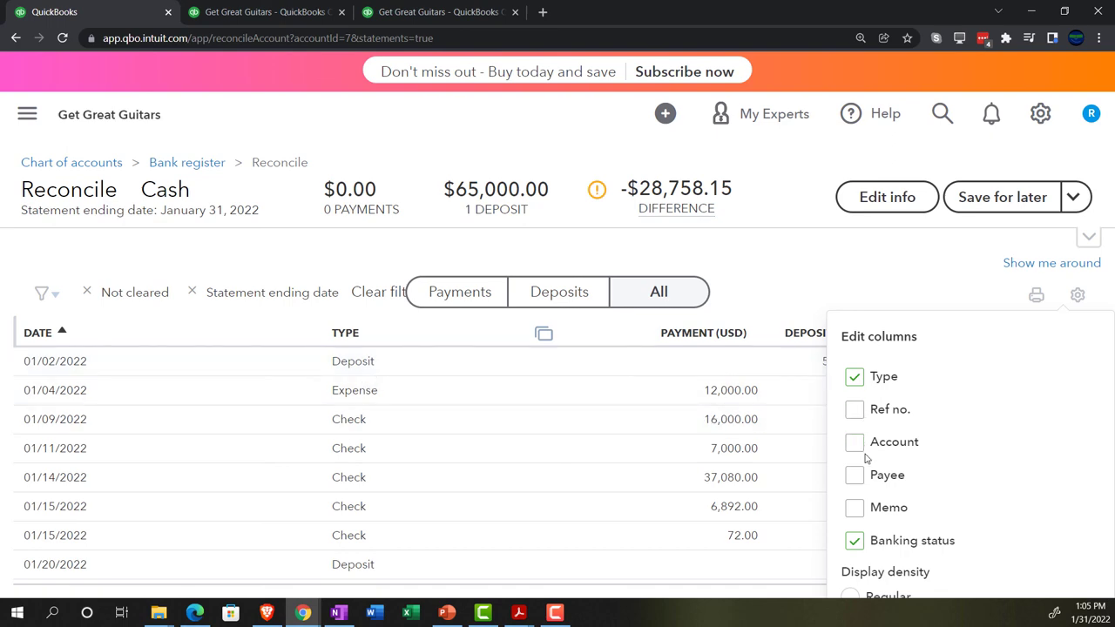
- Show the Ref no., Account, Payee and Memo columns again and close the column settings
{"action": "left_click", "coordinate": [855, 411]}
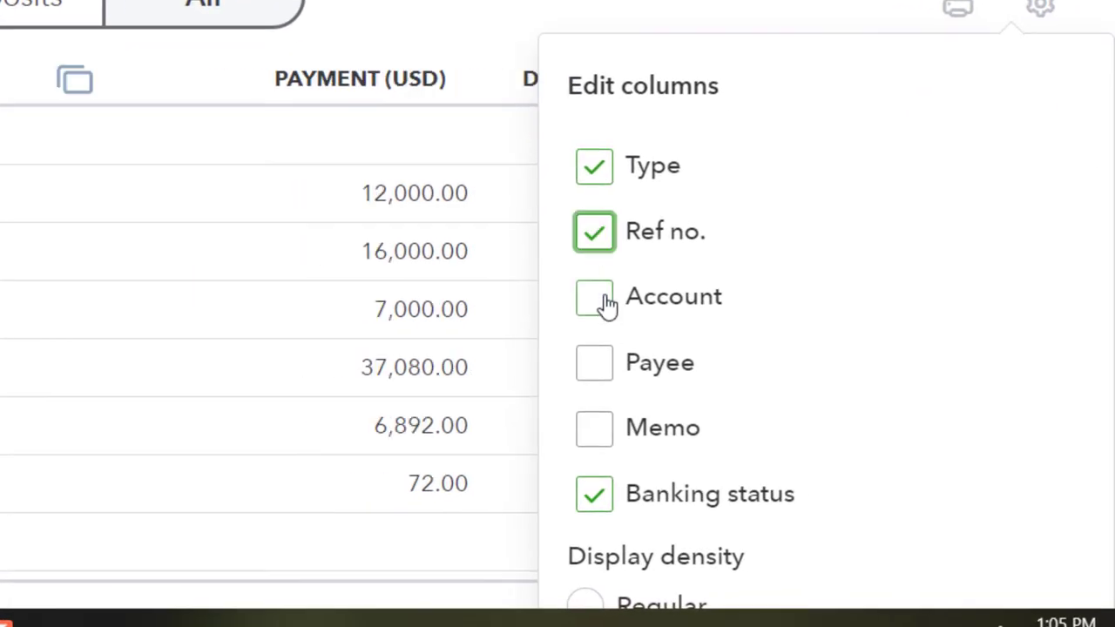
{"action": "left_click", "coordinate": [602, 301]}
{"action": "left_click", "coordinate": [603, 366]}
{"action": "left_click", "coordinate": [601, 431]}
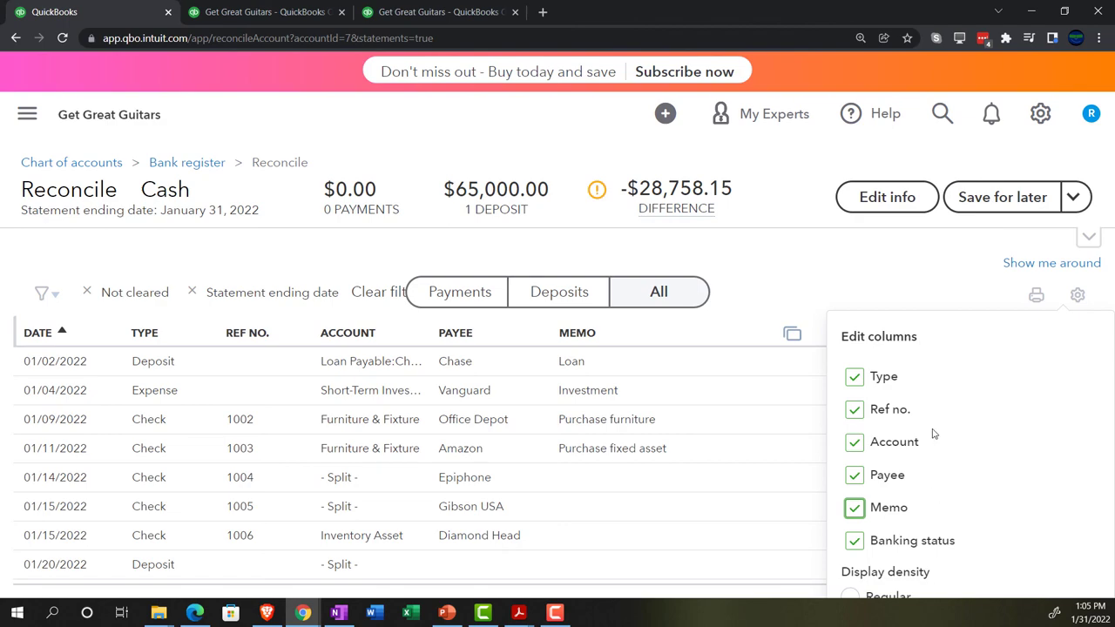
{"action": "left_click", "coordinate": [910, 280]}
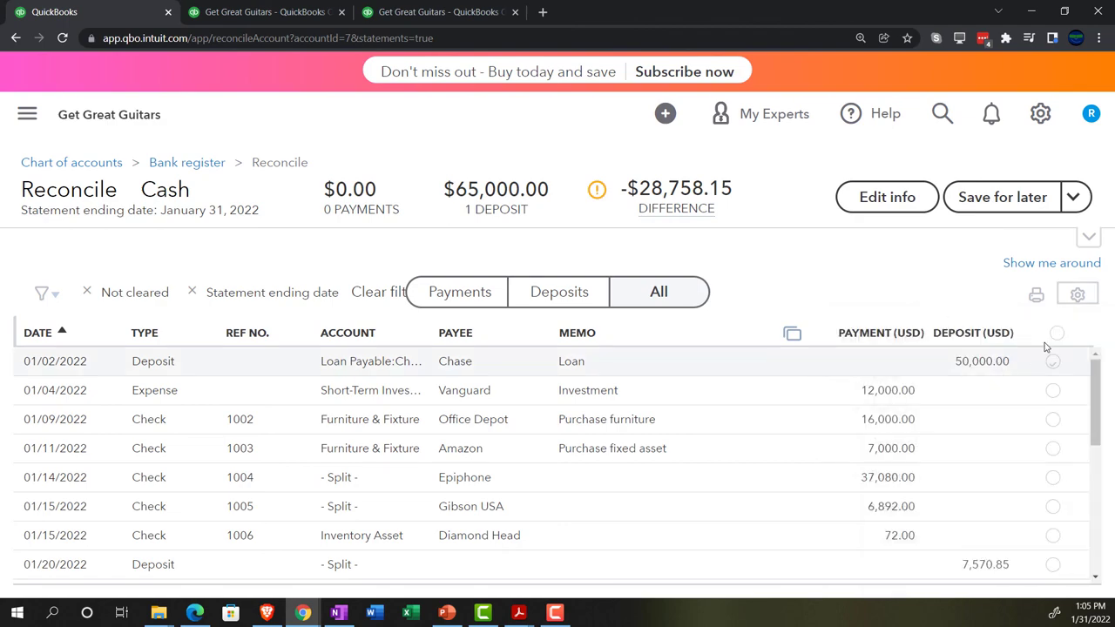
- Check the list's display density choices without changing them, and enlarge the page to 150%
{"action": "left_click", "coordinate": [1078, 295]}
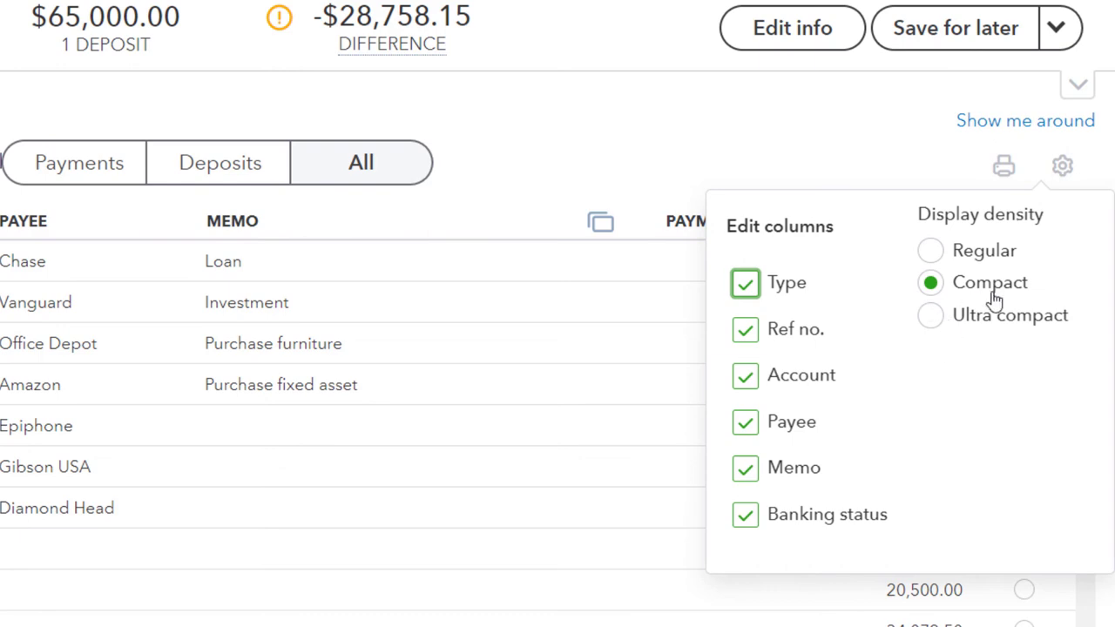
{"action": "left_click", "coordinate": [830, 141]}
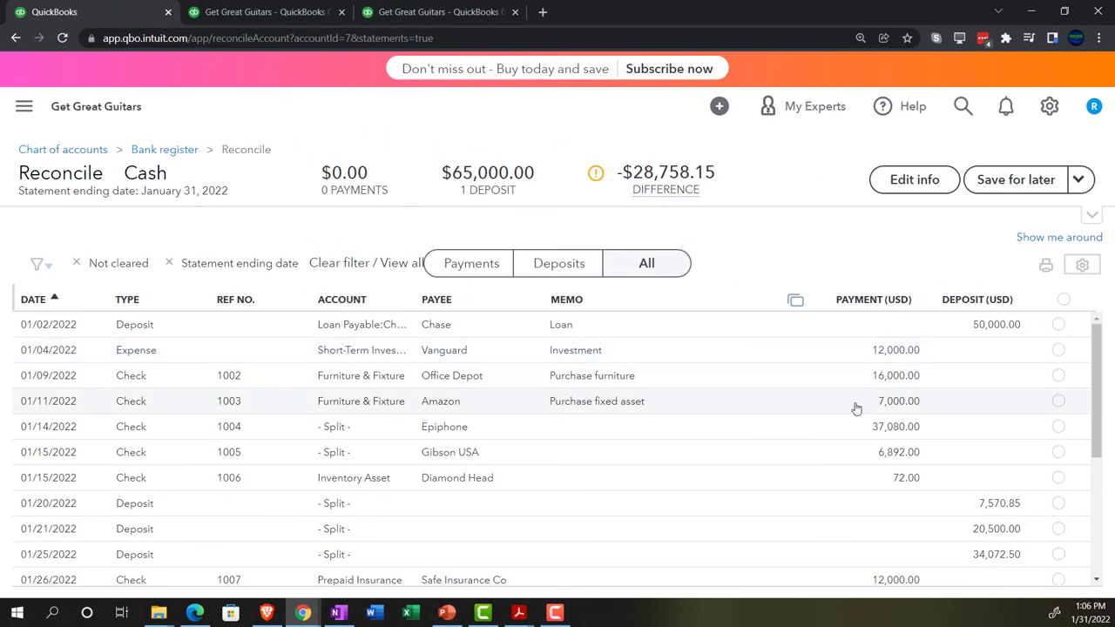
{"action": "scroll", "coordinate": [857, 408], "scroll_direction": "down", "scroll_amount": 3}
{"action": "key", "text": "ctrl+plus"}
{"action": "key", "text": "ctrl+plus"}
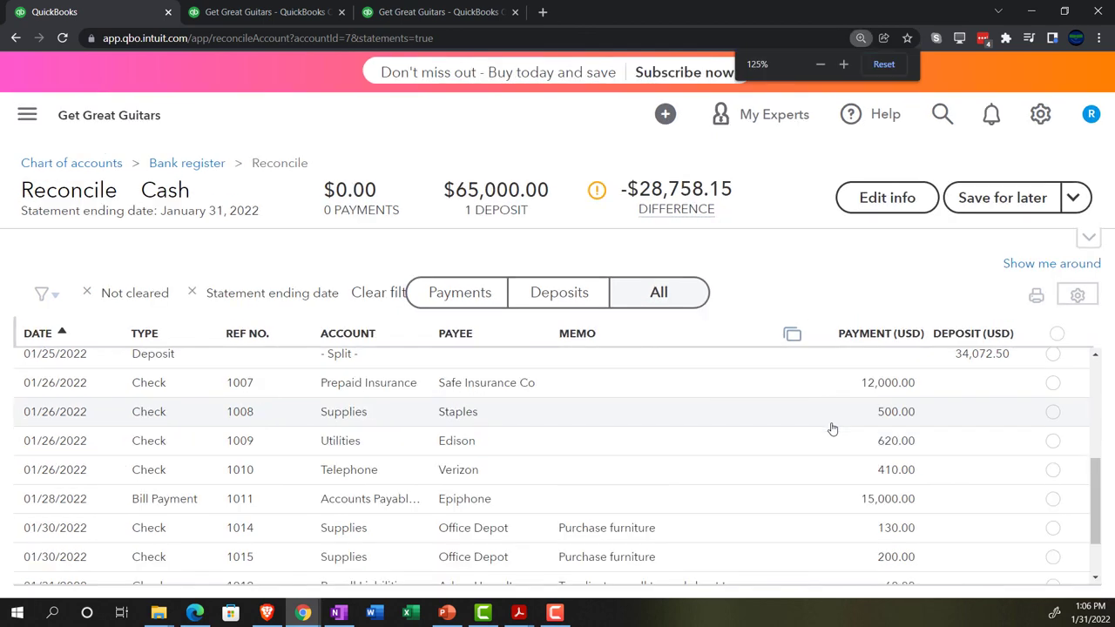
{"action": "key", "text": "ctrl+plus"}
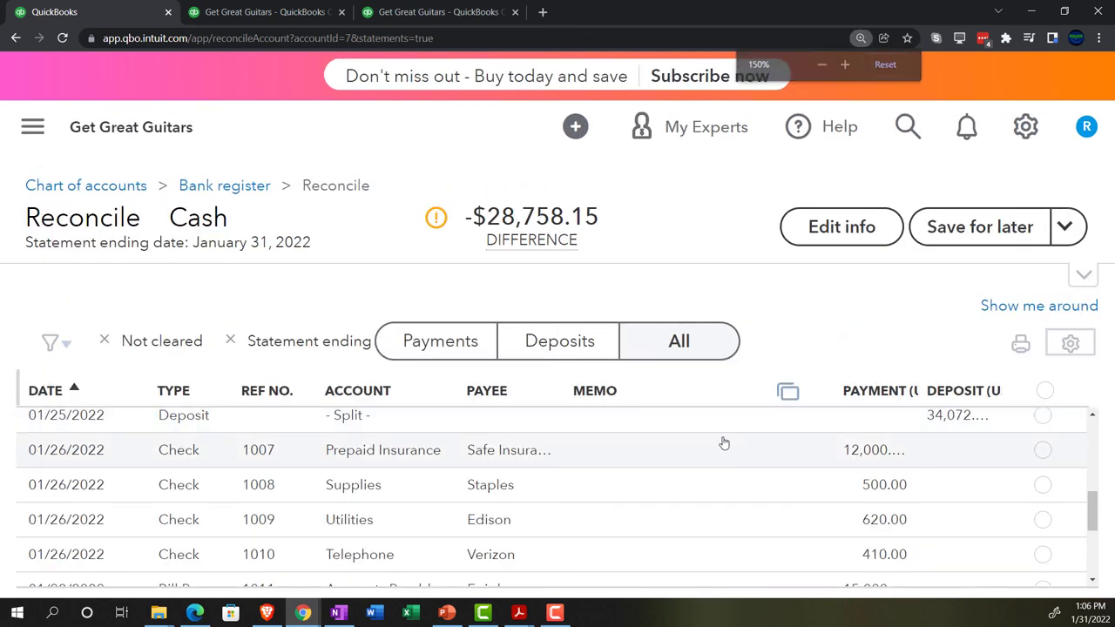